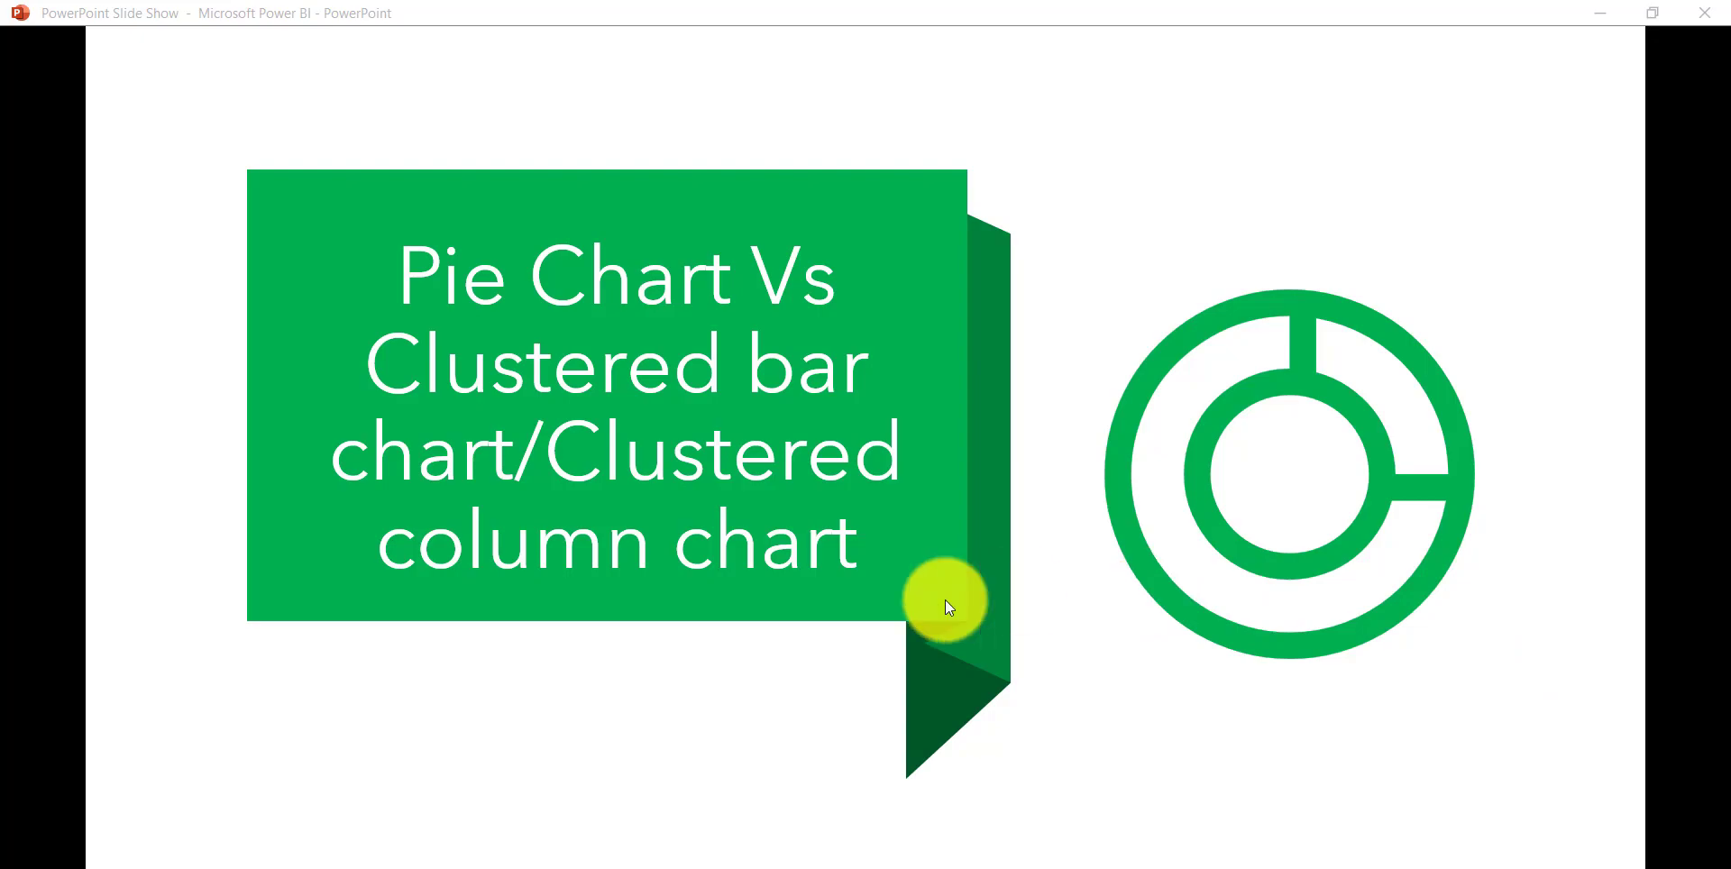
Step: Switch to the browser and examine the columns and rows of the SharePoint Products list
click(793, 865)
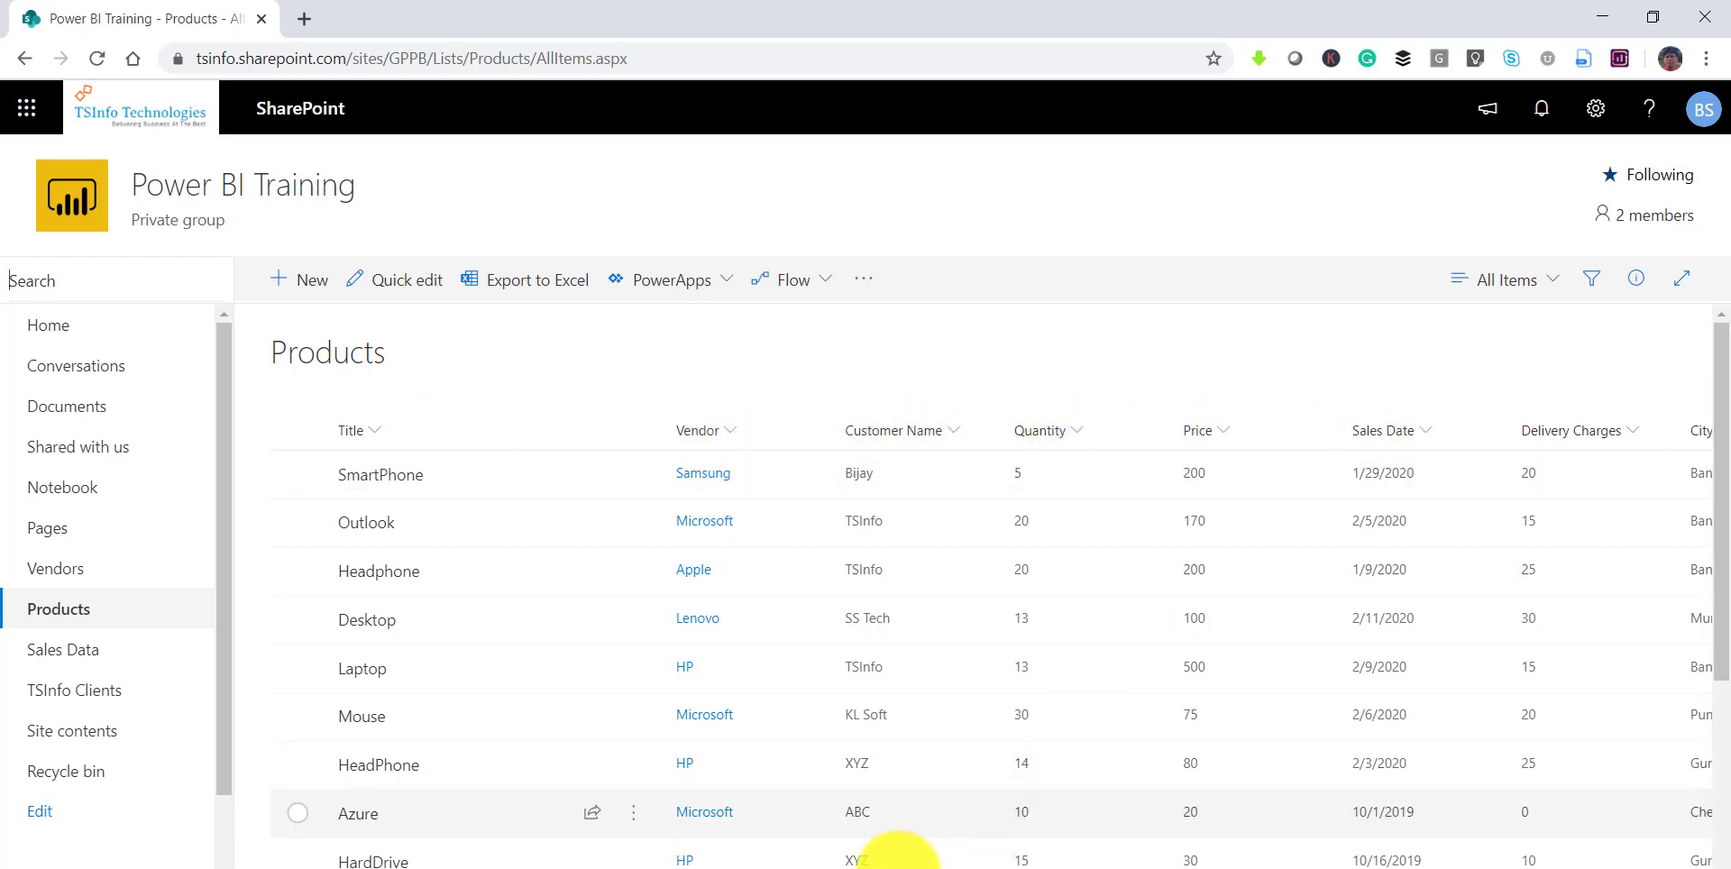
scroll(921, 866, right, 5)
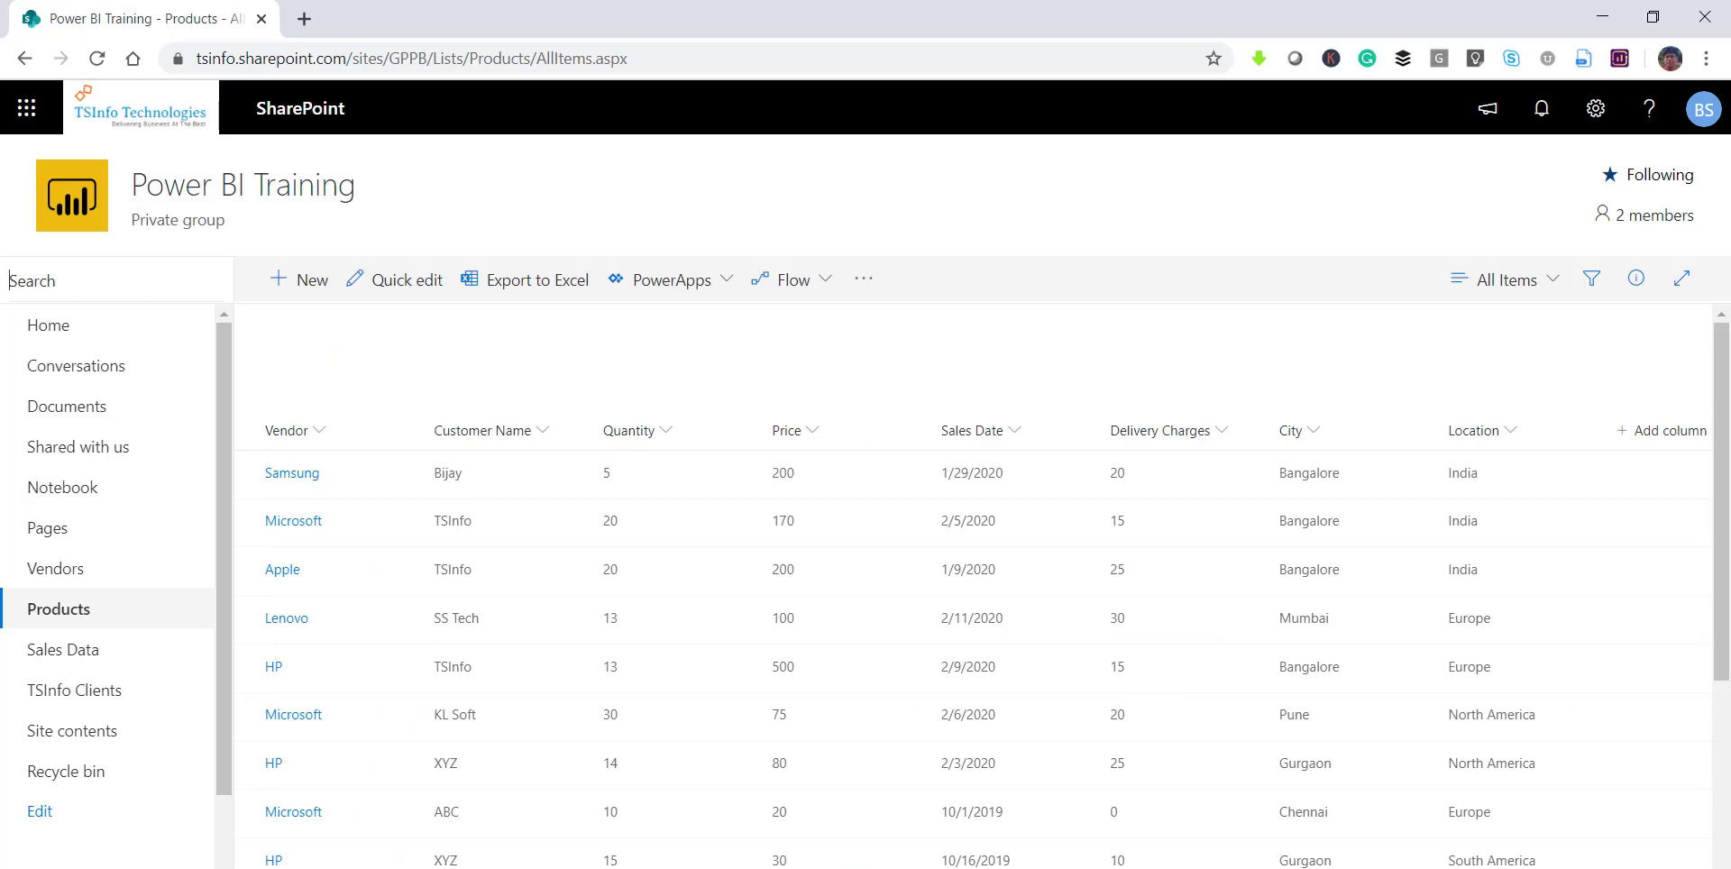
scroll(1159, 858, right, 2)
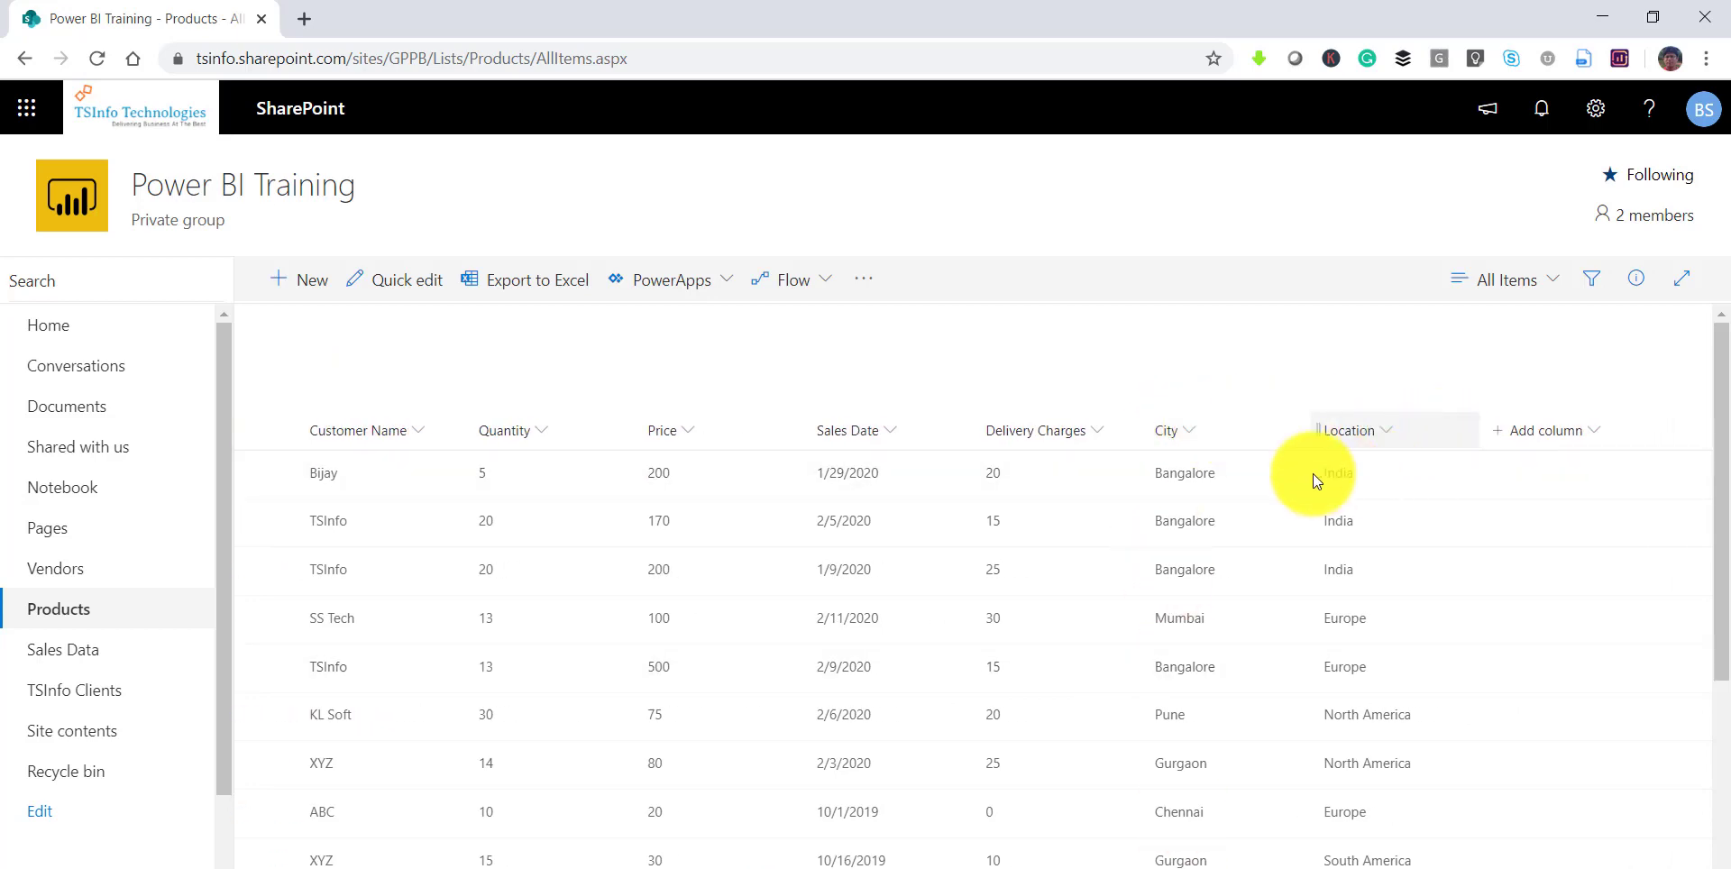
scroll(464, 791, left, 6)
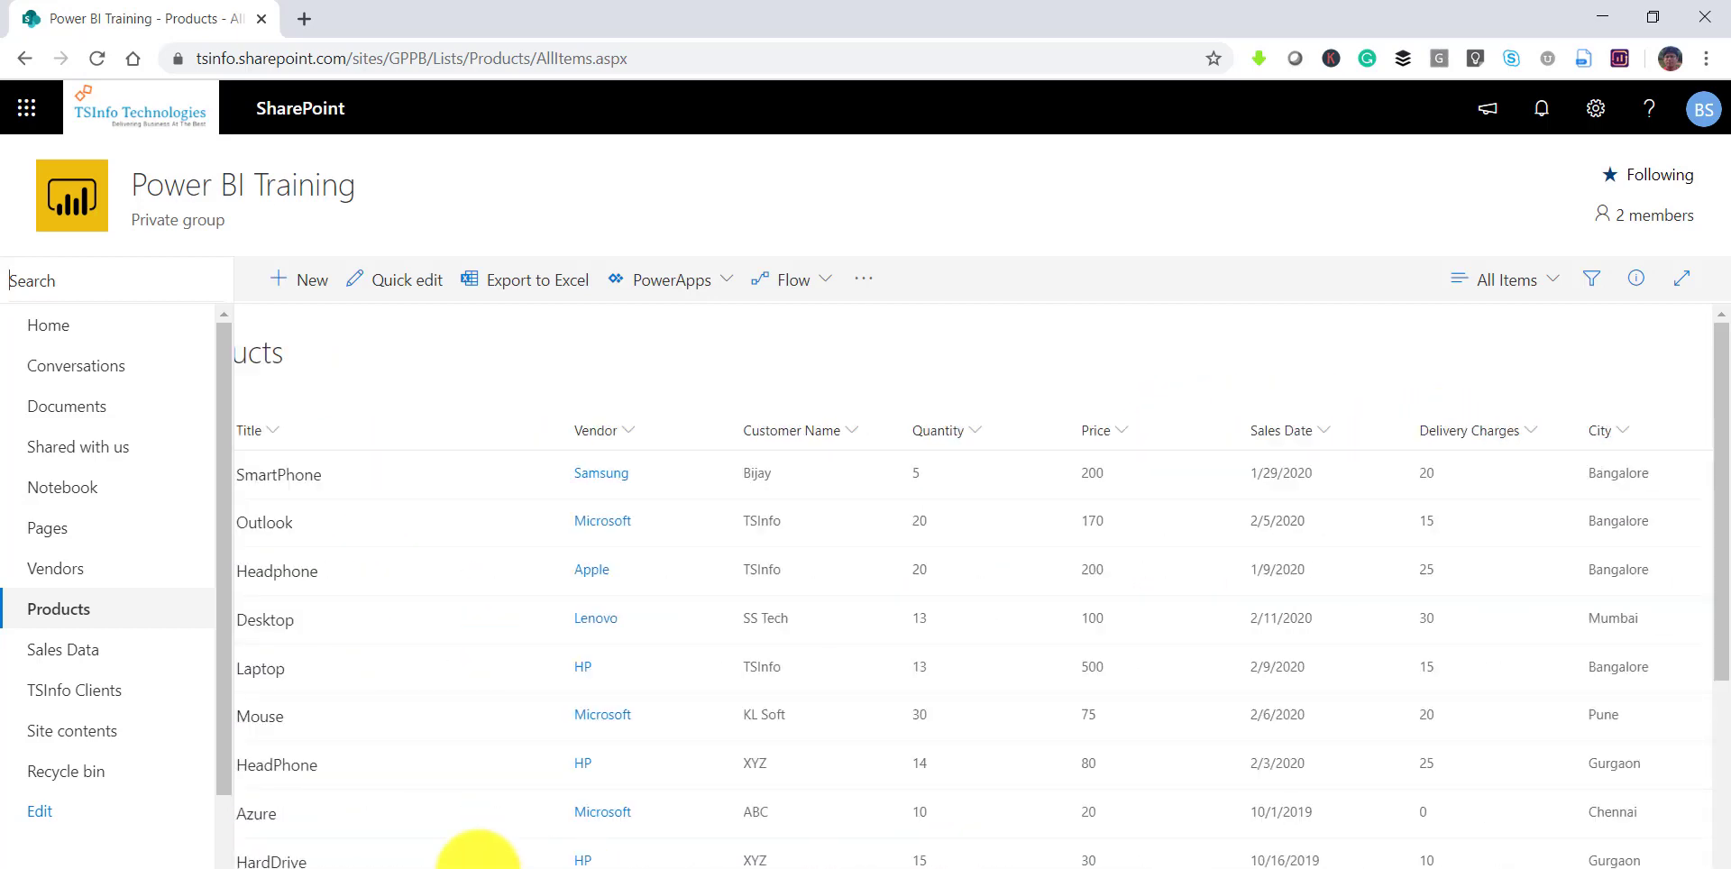
scroll(507, 574, down, 4)
scroll(506, 570, down, 1)
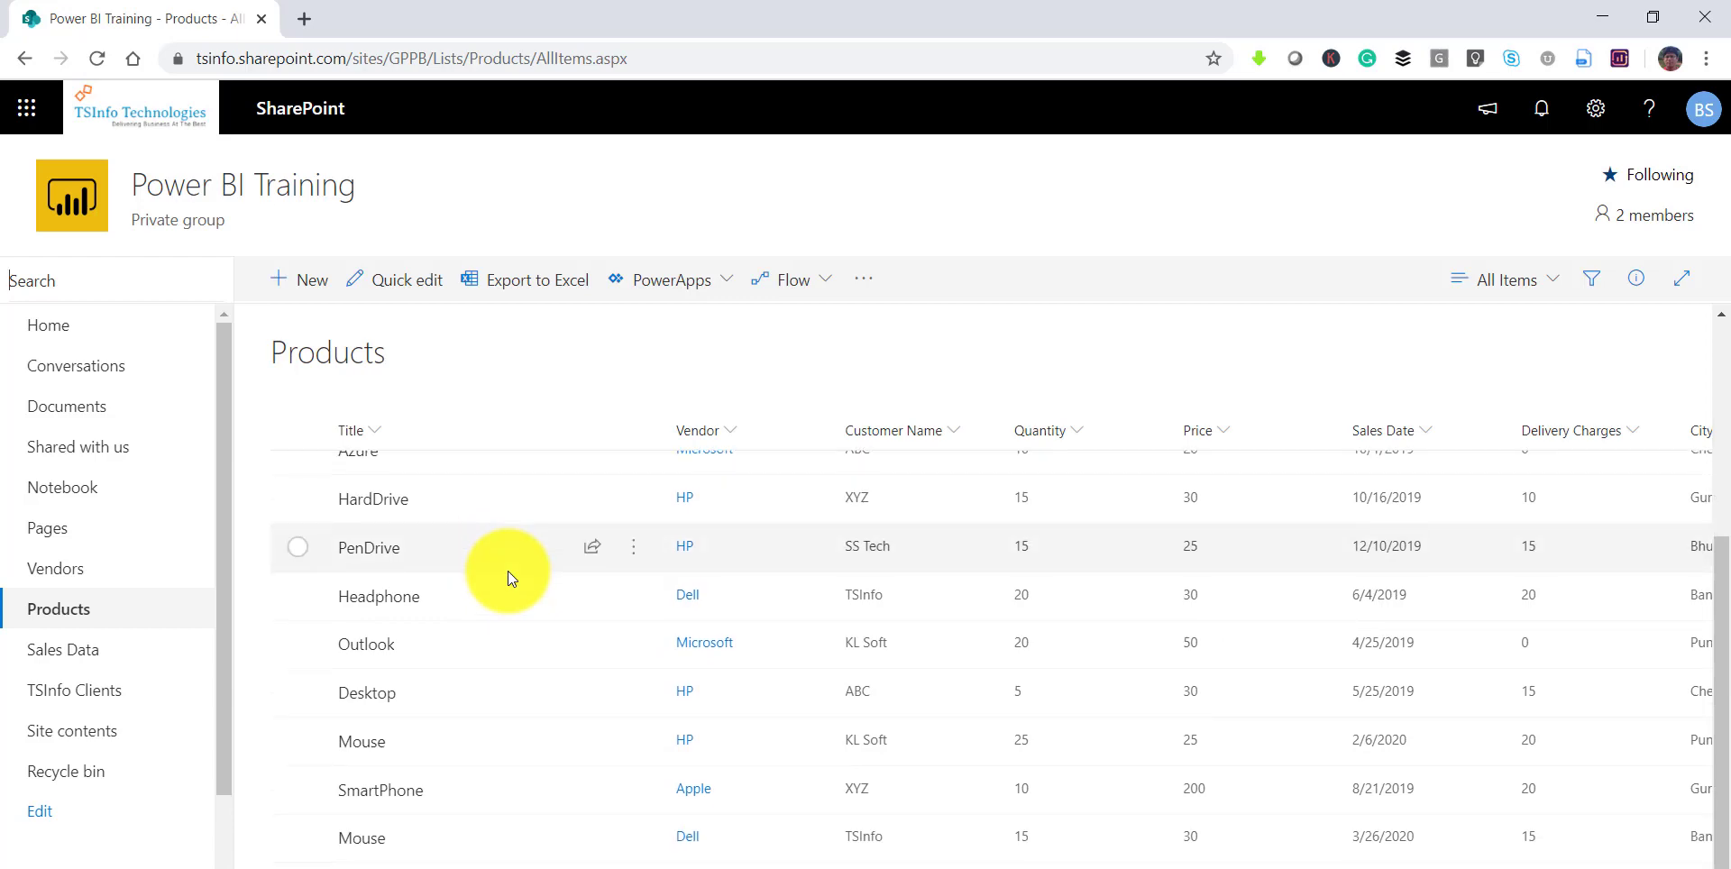
scroll(507, 571, up, 4)
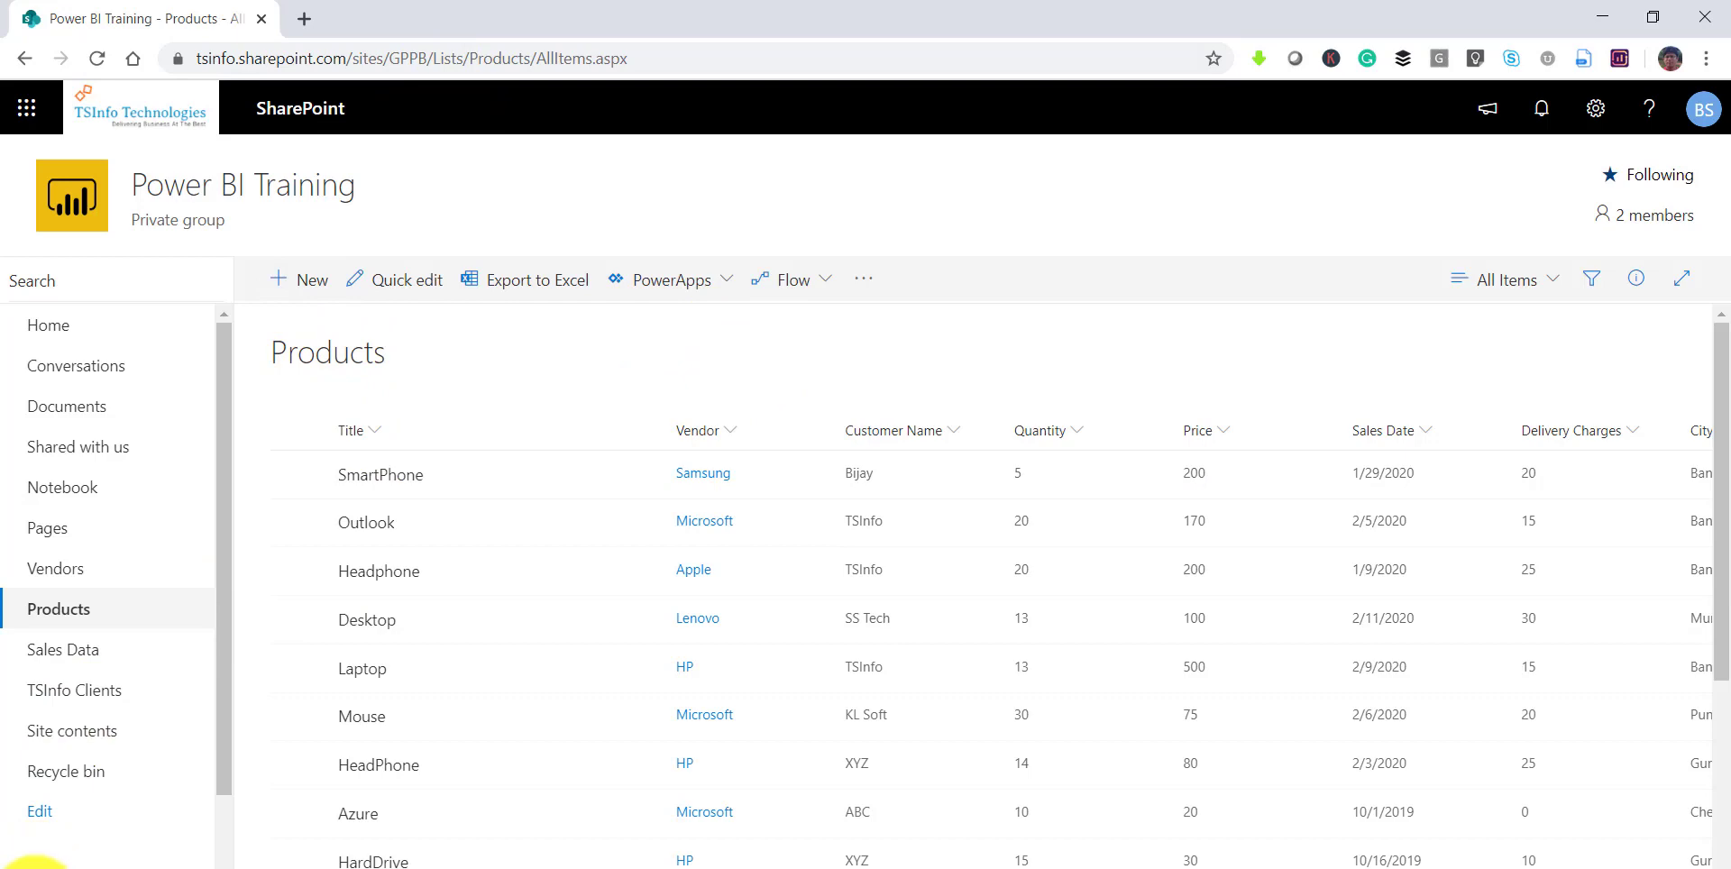
Step: Find and launch Power BI Desktop
key(super)
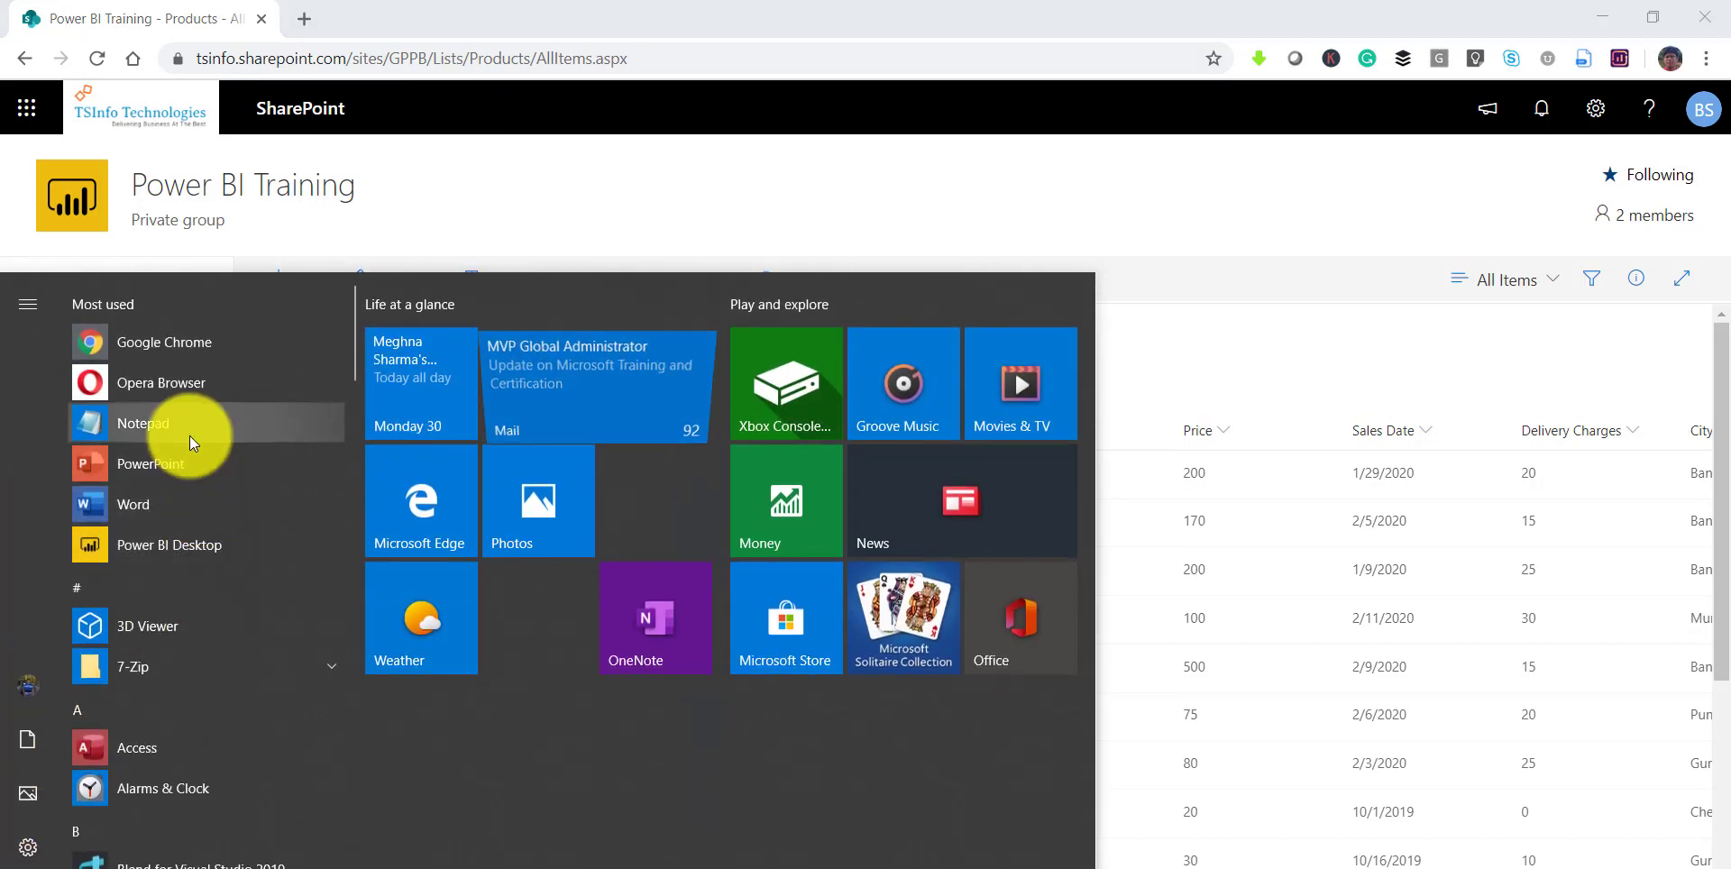
text(powe)
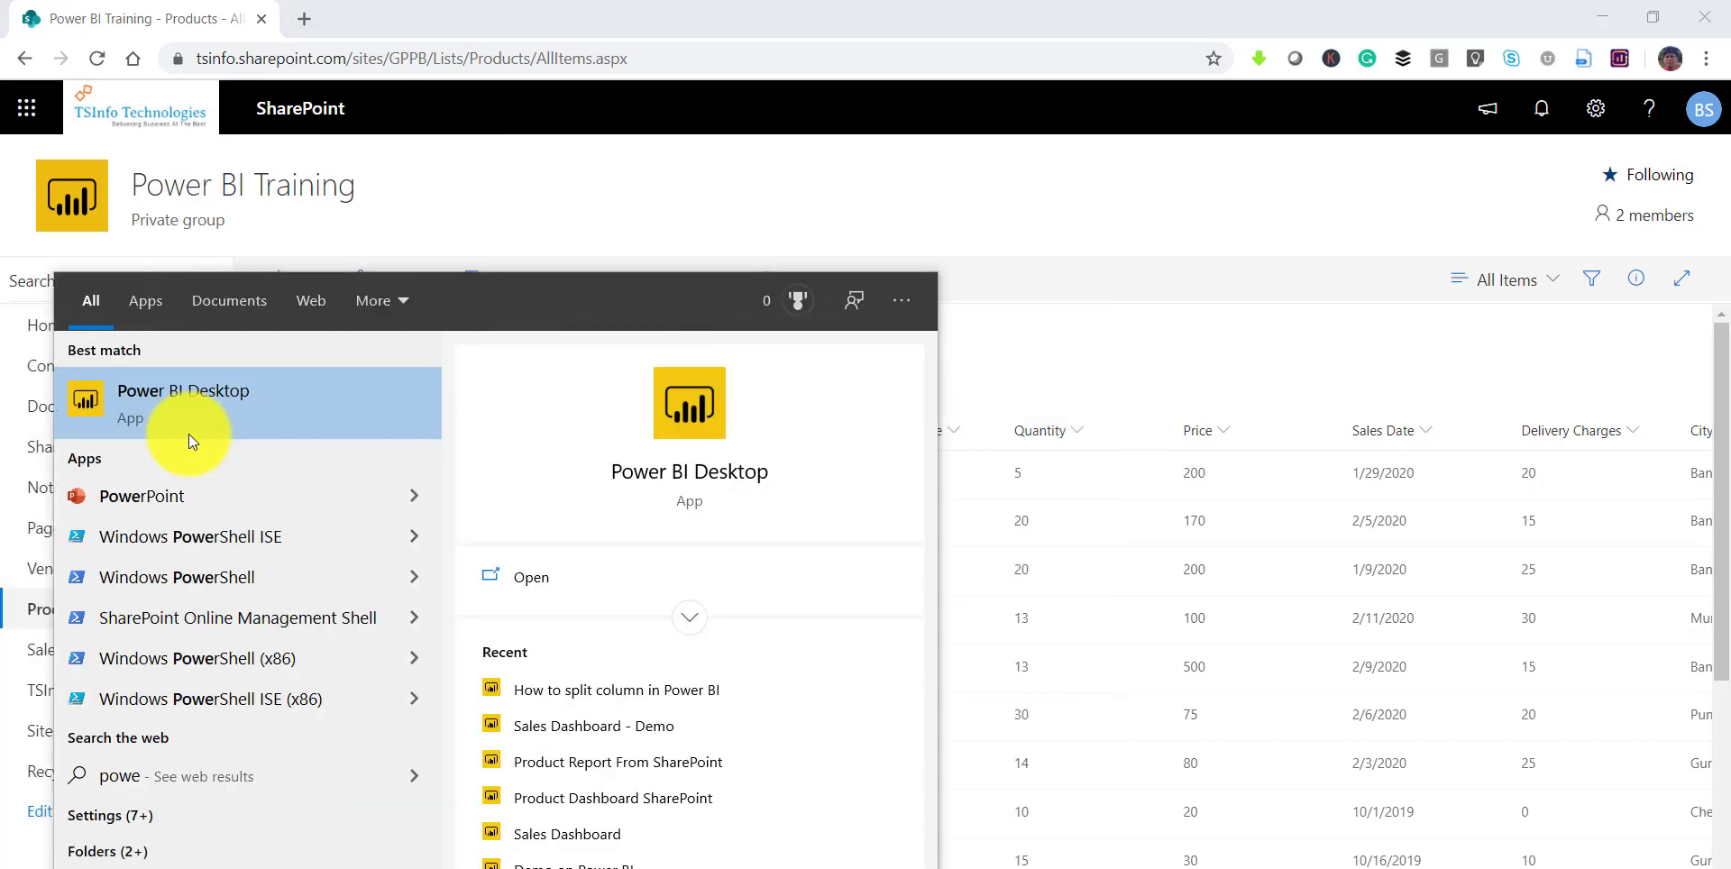
click(556, 575)
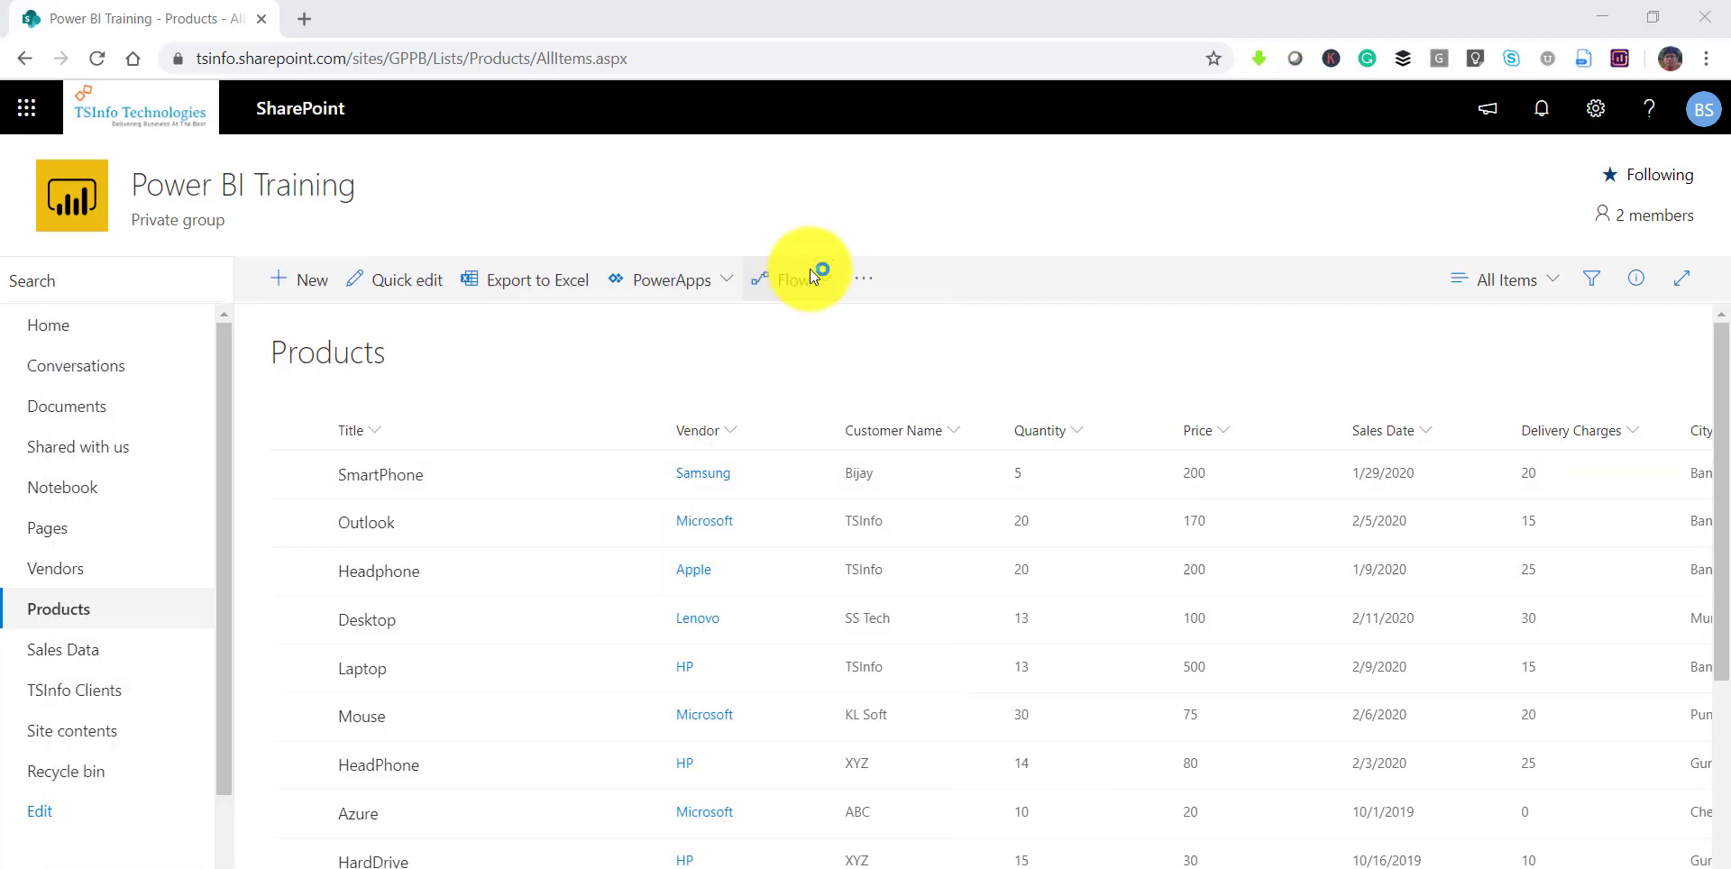
click(442, 59)
click(479, 62)
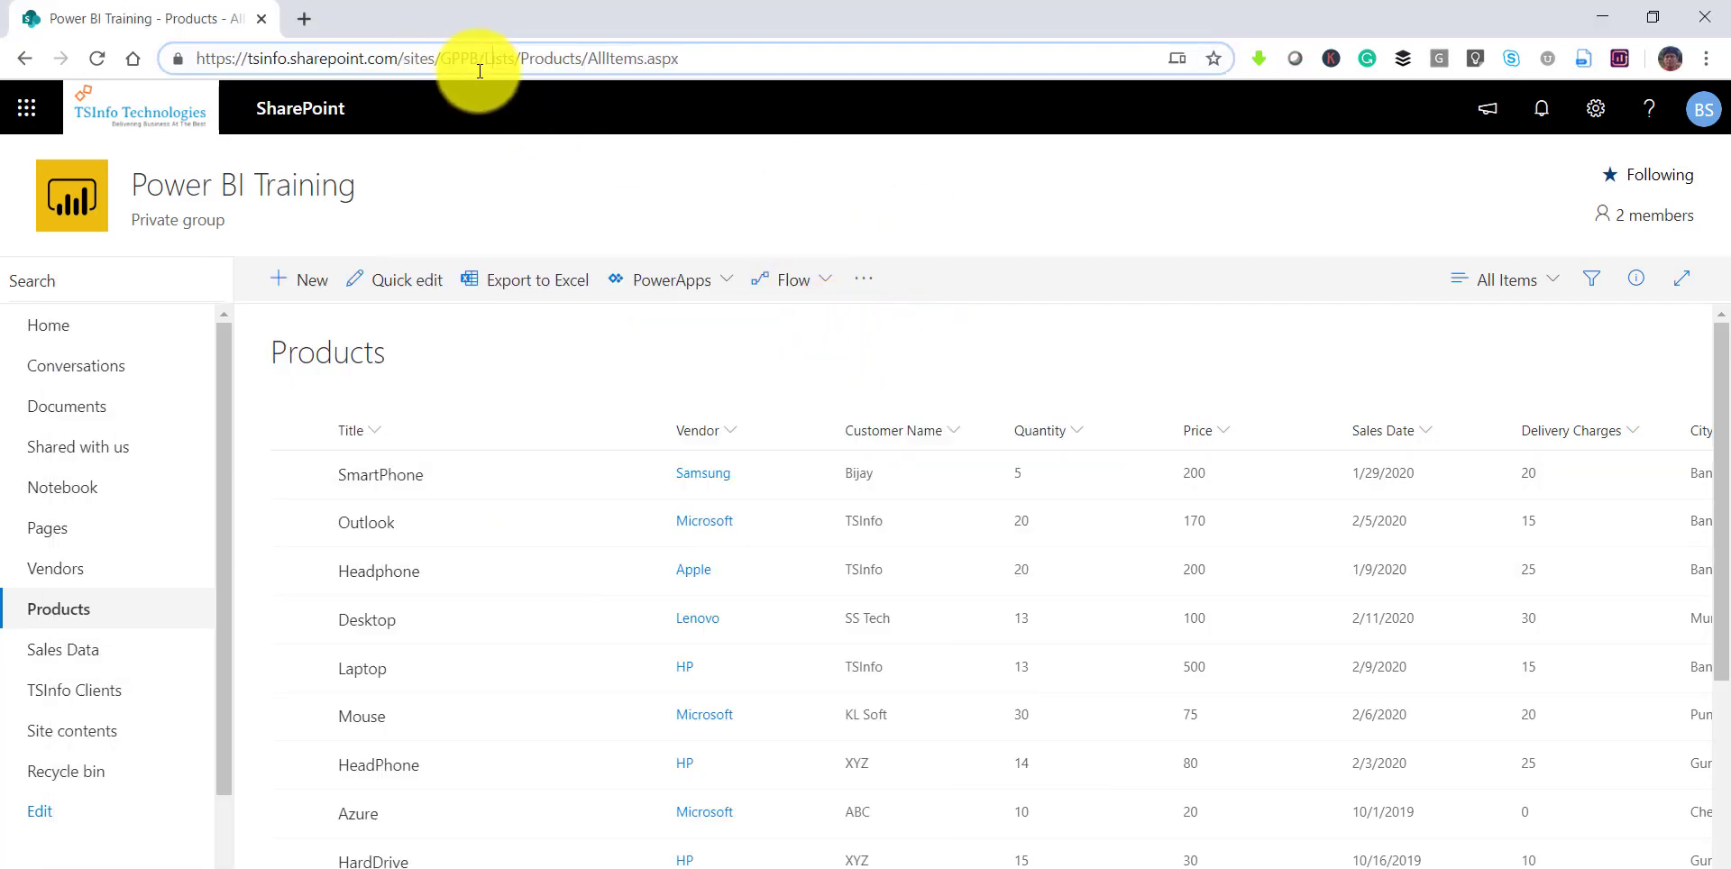
drag(483, 60, 106, 55)
key(ctrl+c)
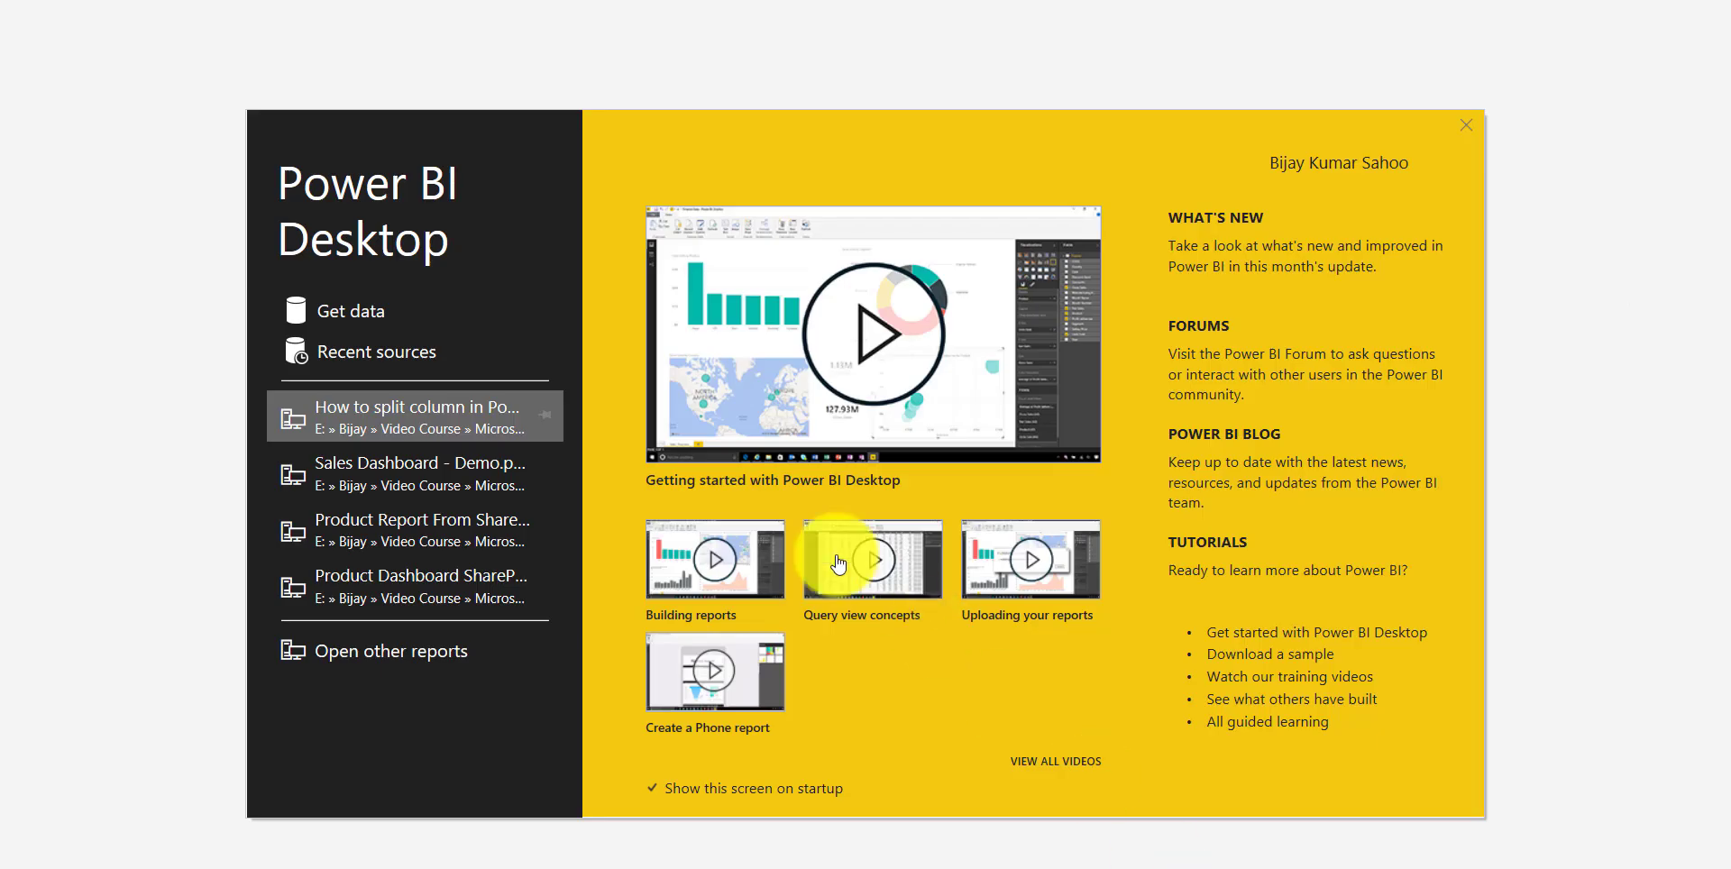
Step: Dismiss the Power BI Desktop start screen and start a SharePoint Online List connection from the online services data sources
click(1467, 125)
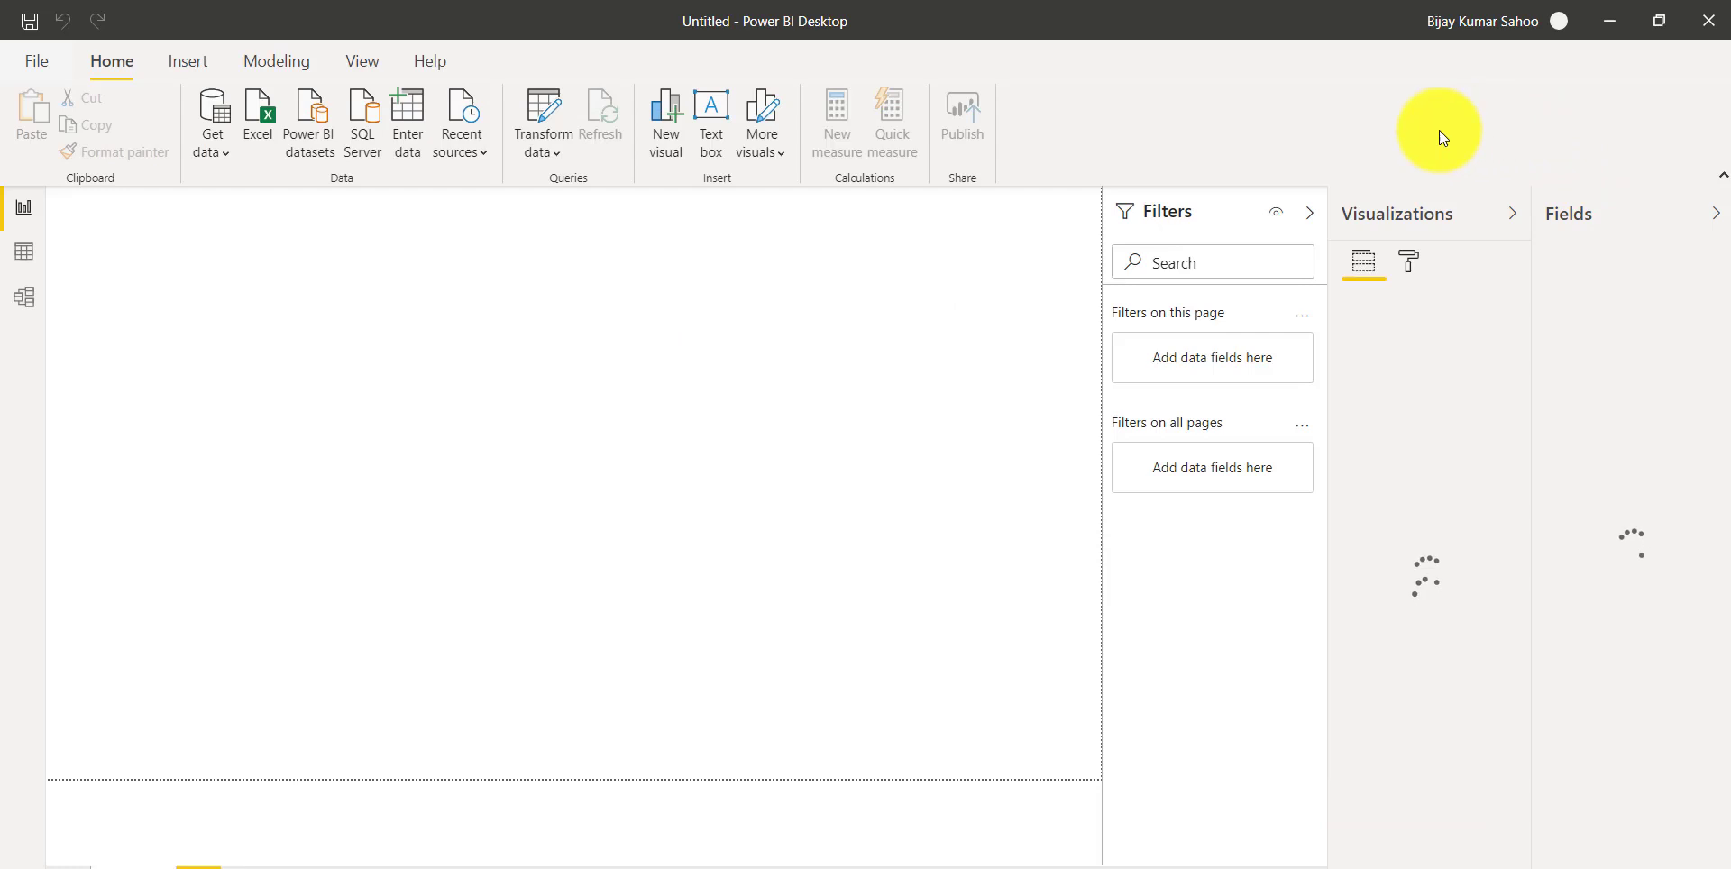
click(228, 151)
click(255, 555)
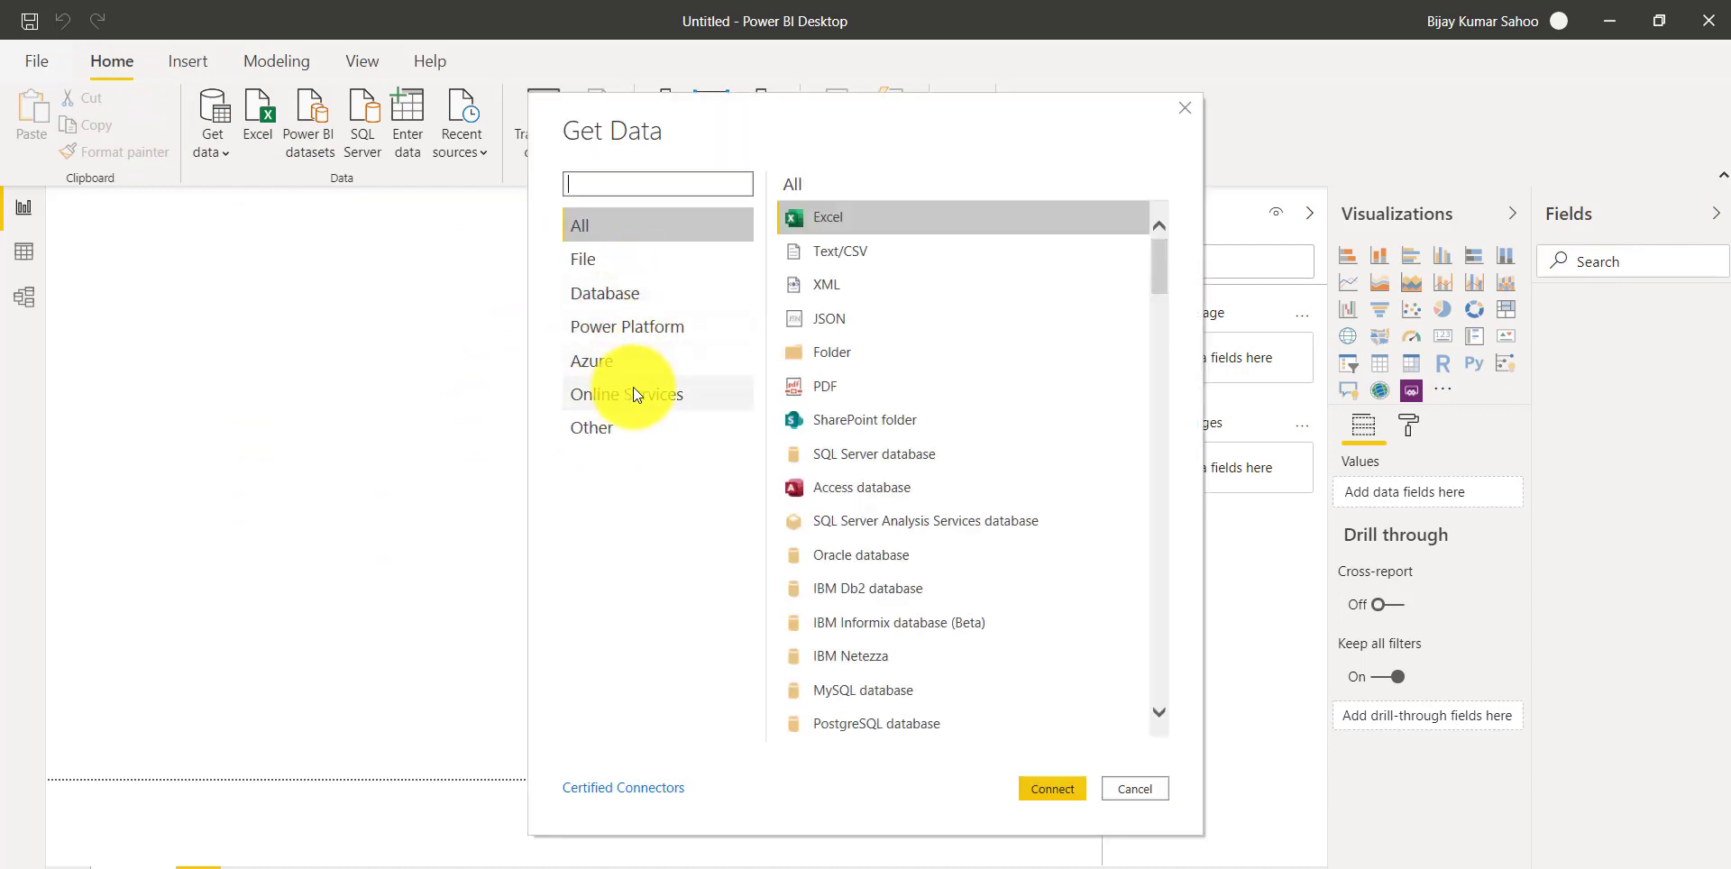
click(633, 394)
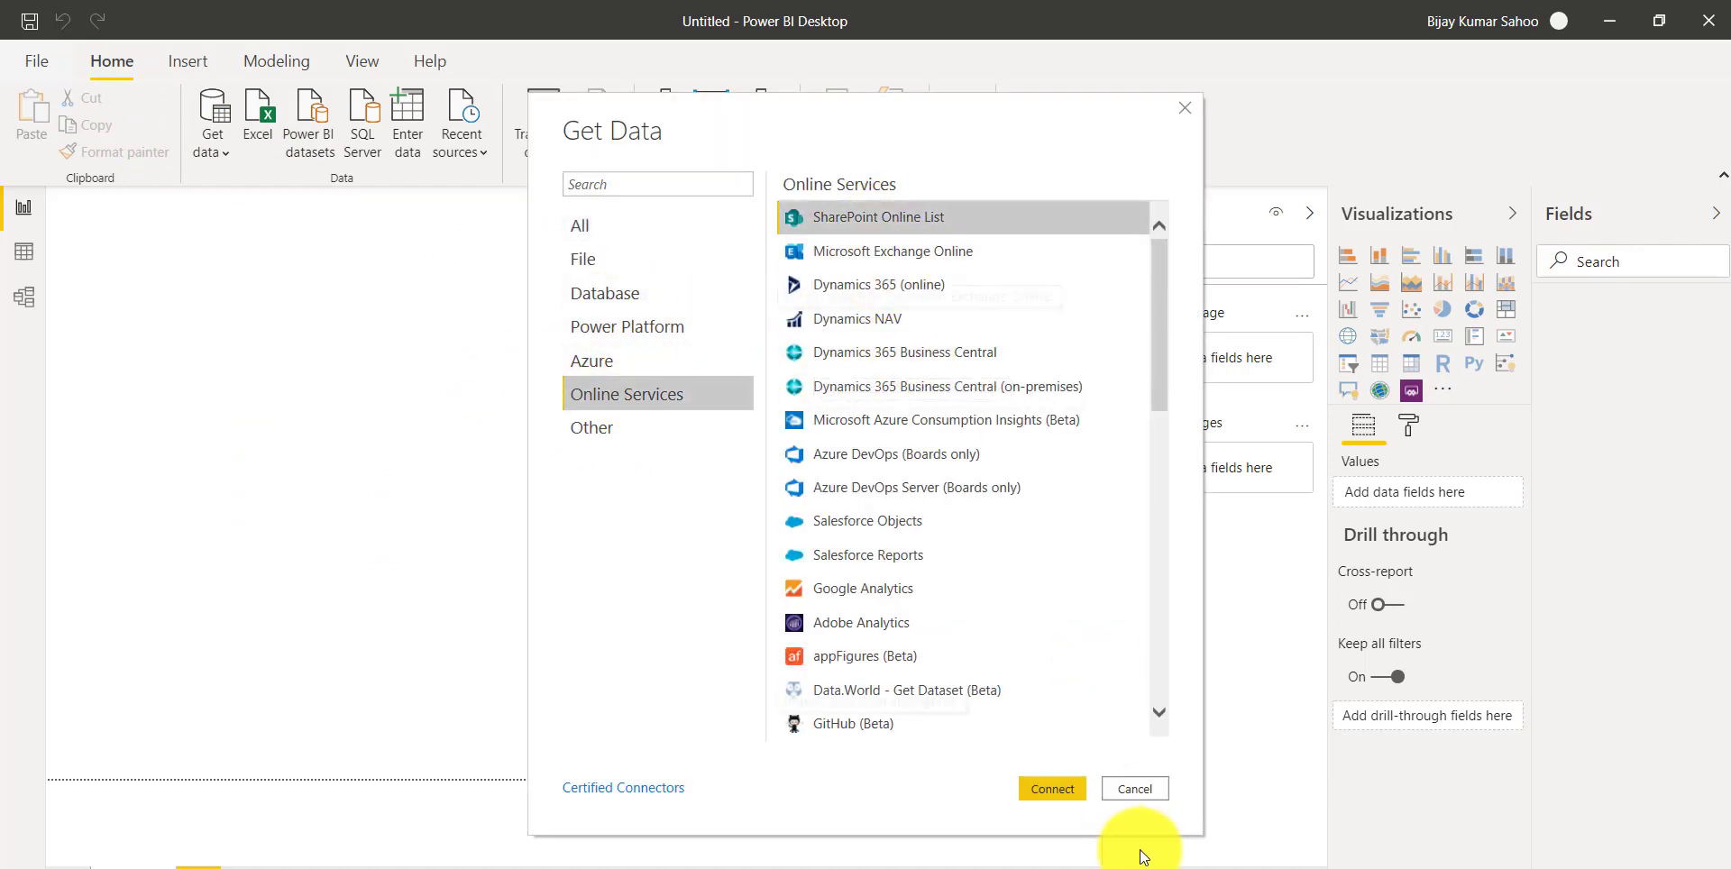
click(1053, 789)
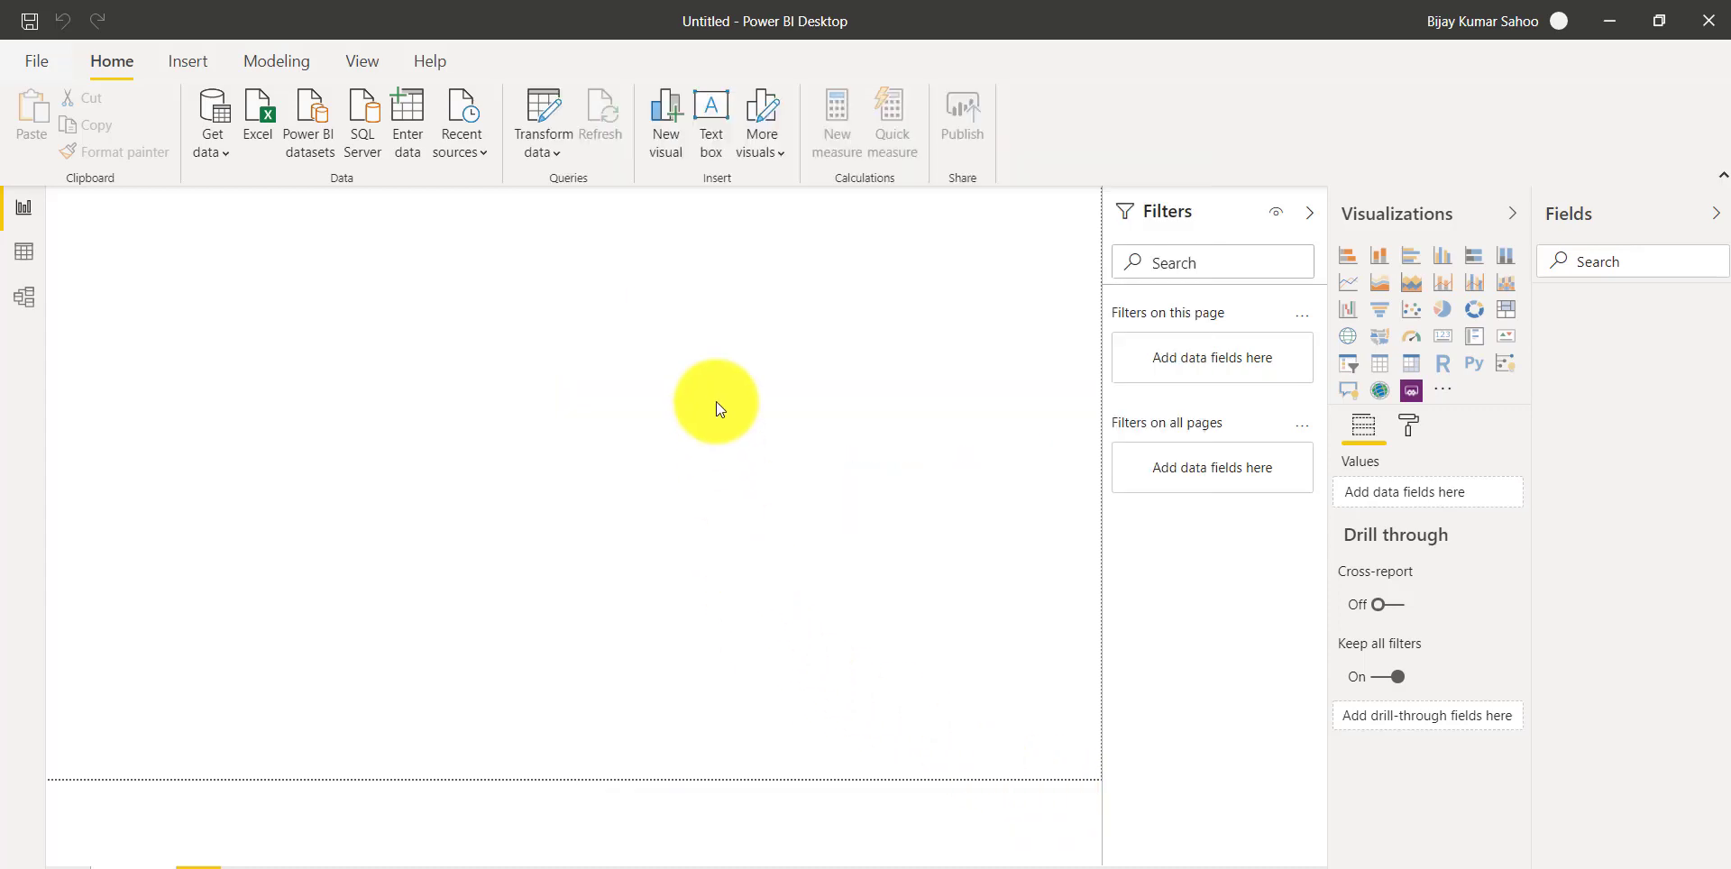
Step: Connect to the copied site address and open its Products list for transformation in Power Query Editor
key(ctrl+v)
click(1085, 543)
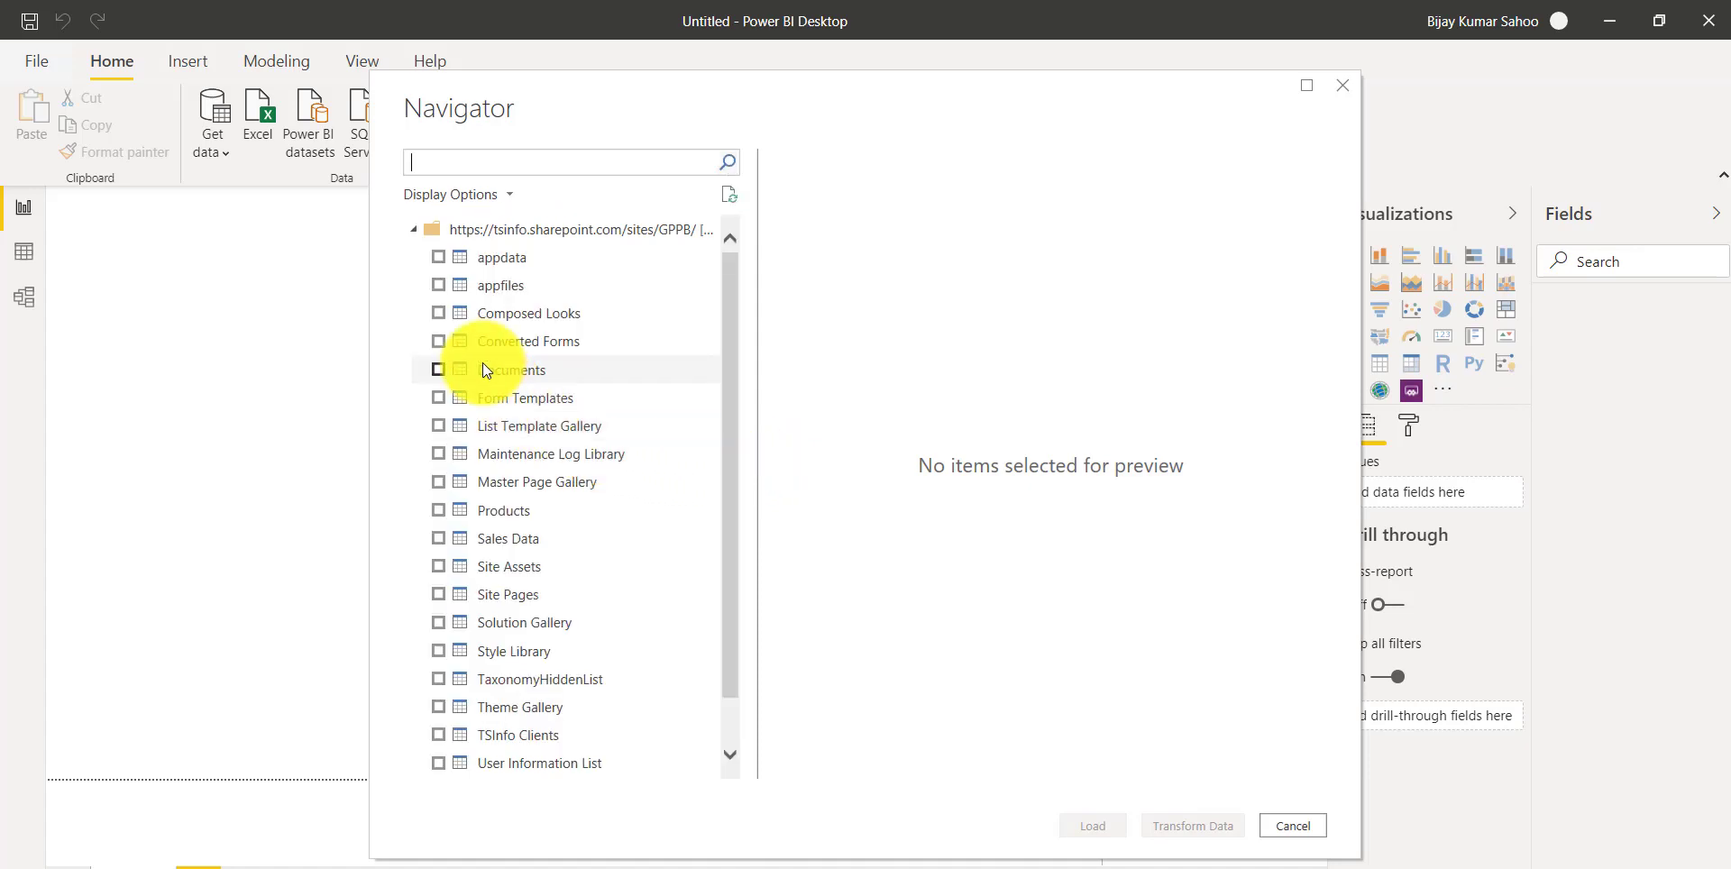
click(438, 510)
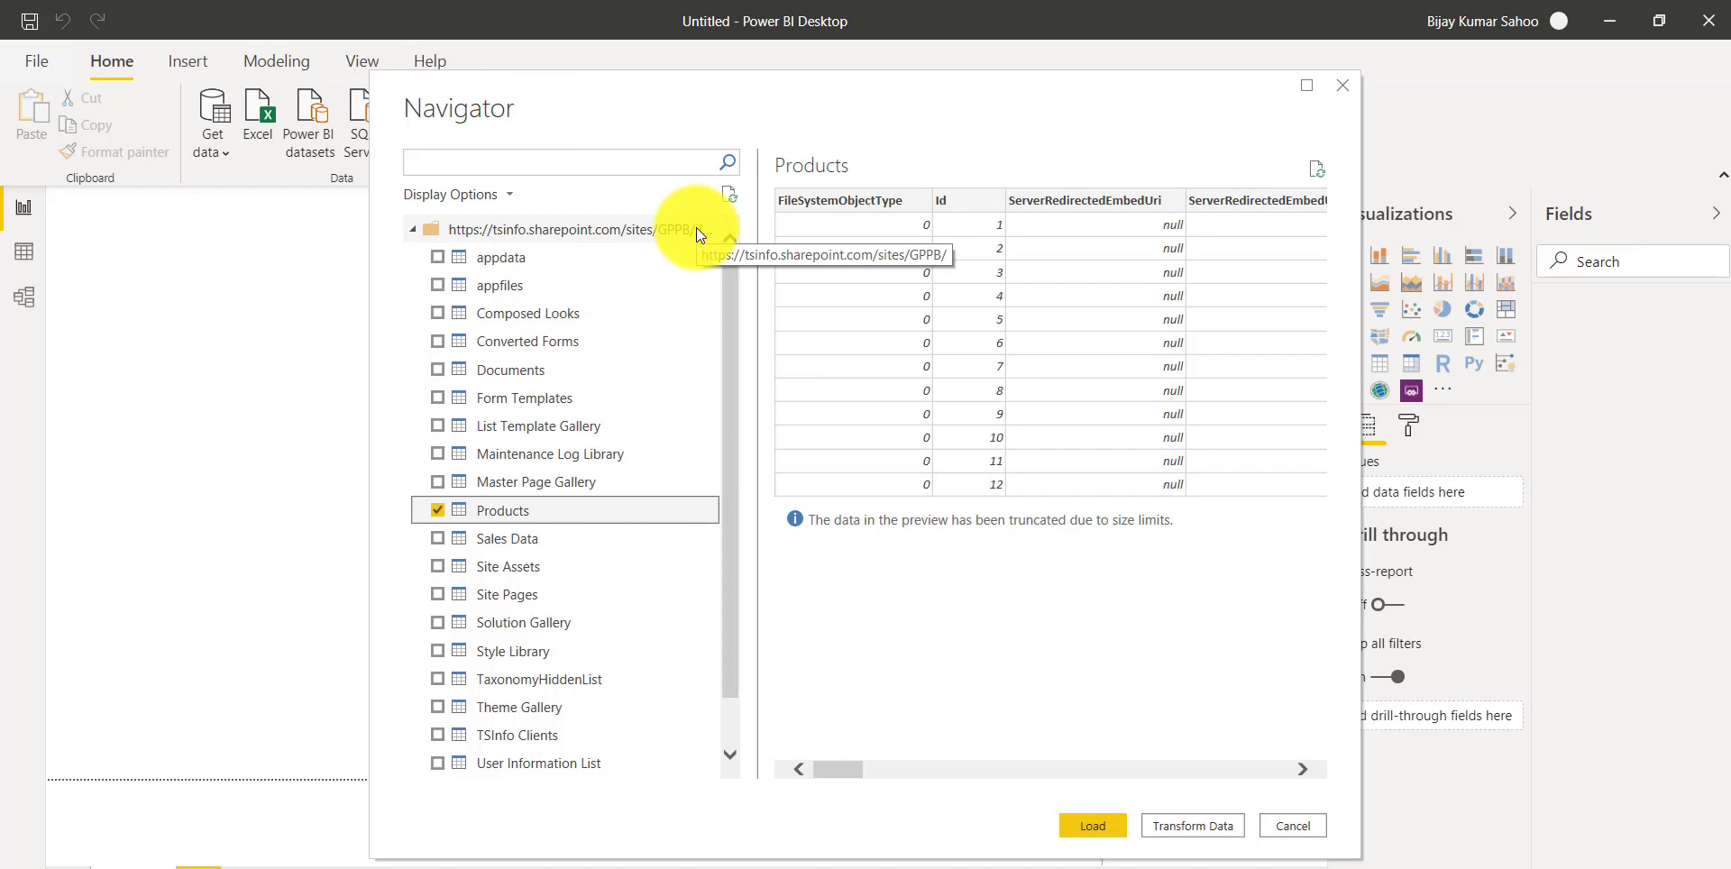
click(1184, 820)
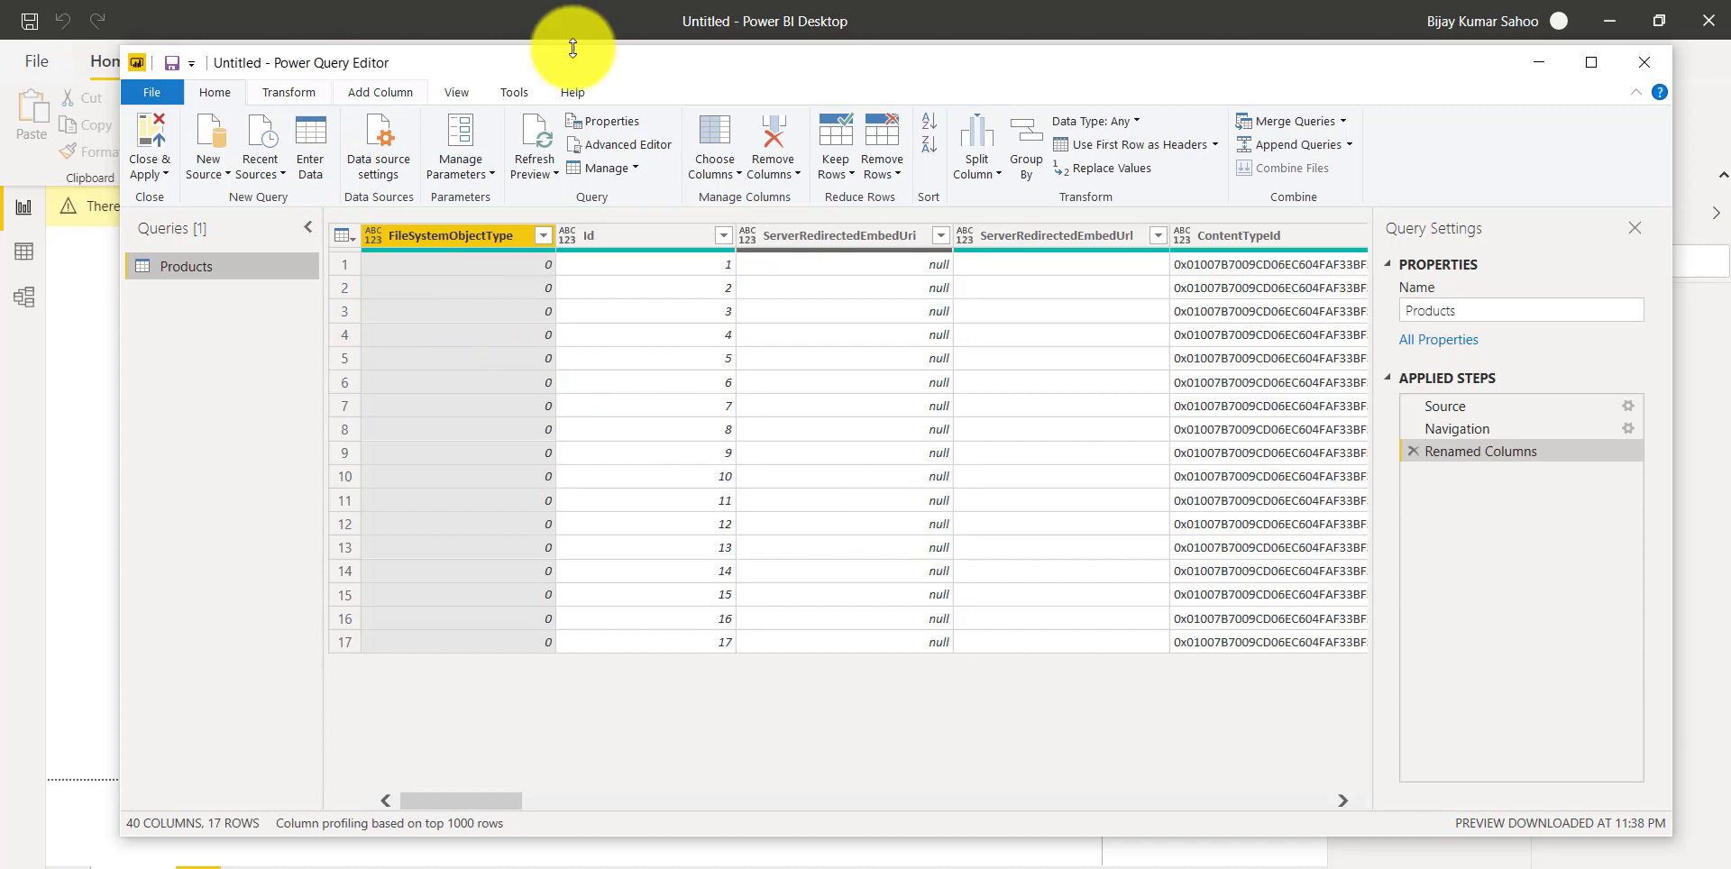
Step: Keep only the Title, CustomerName, Quantity, Price, SalesDate, DeliveryCharges, City, Location and Vendor columns in the Products query
click(739, 177)
click(754, 204)
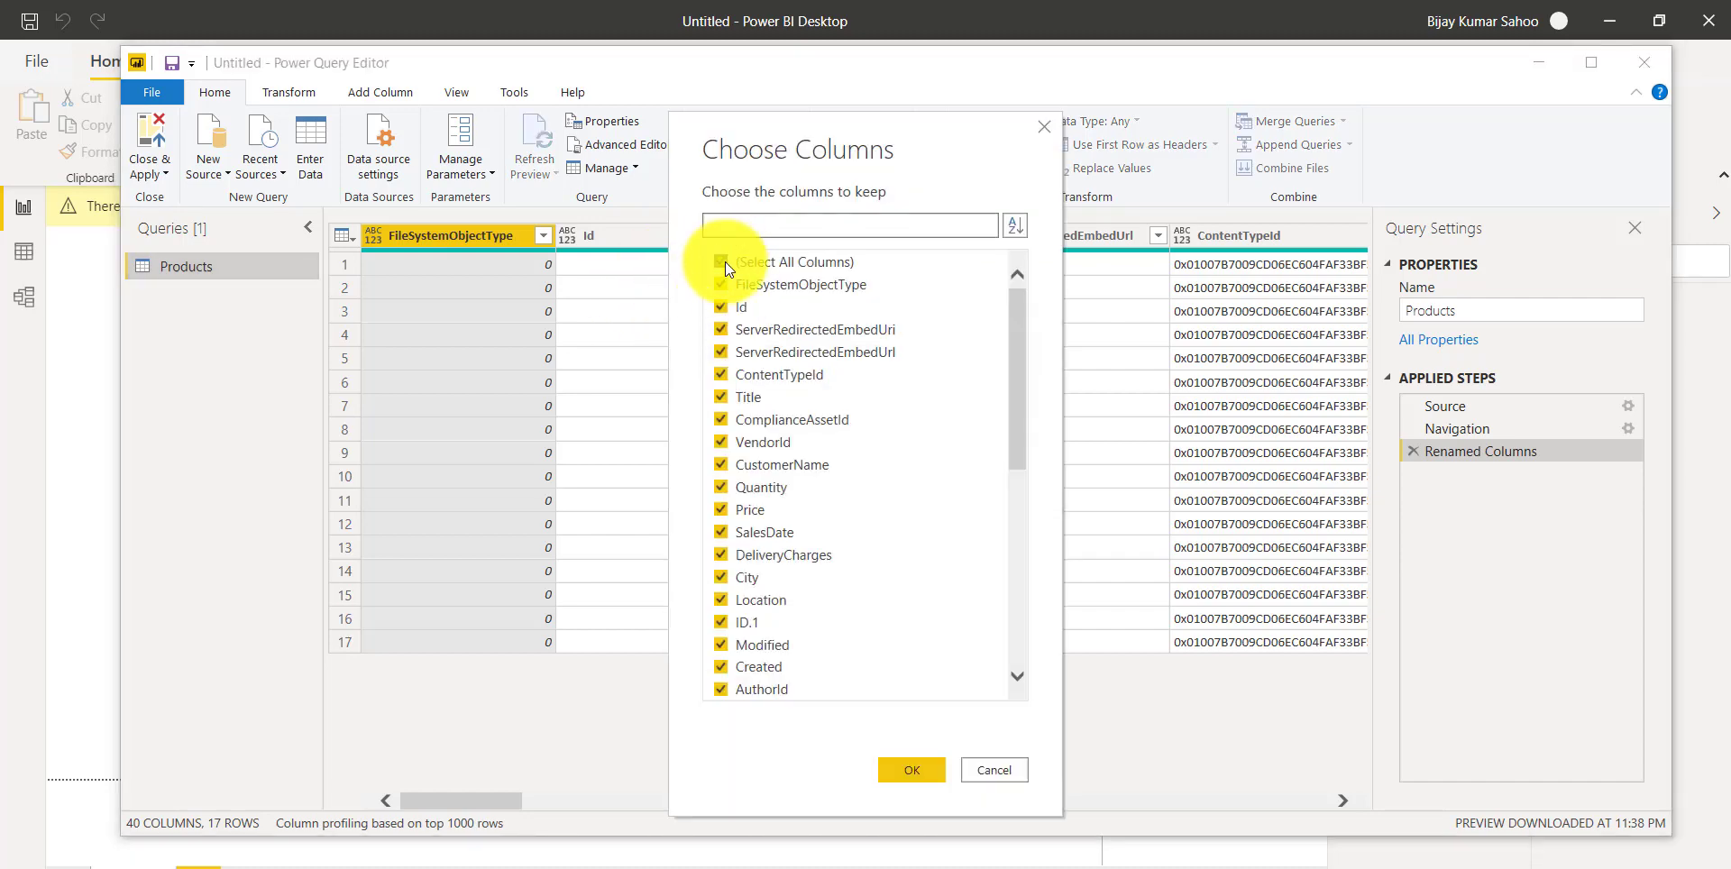
click(725, 263)
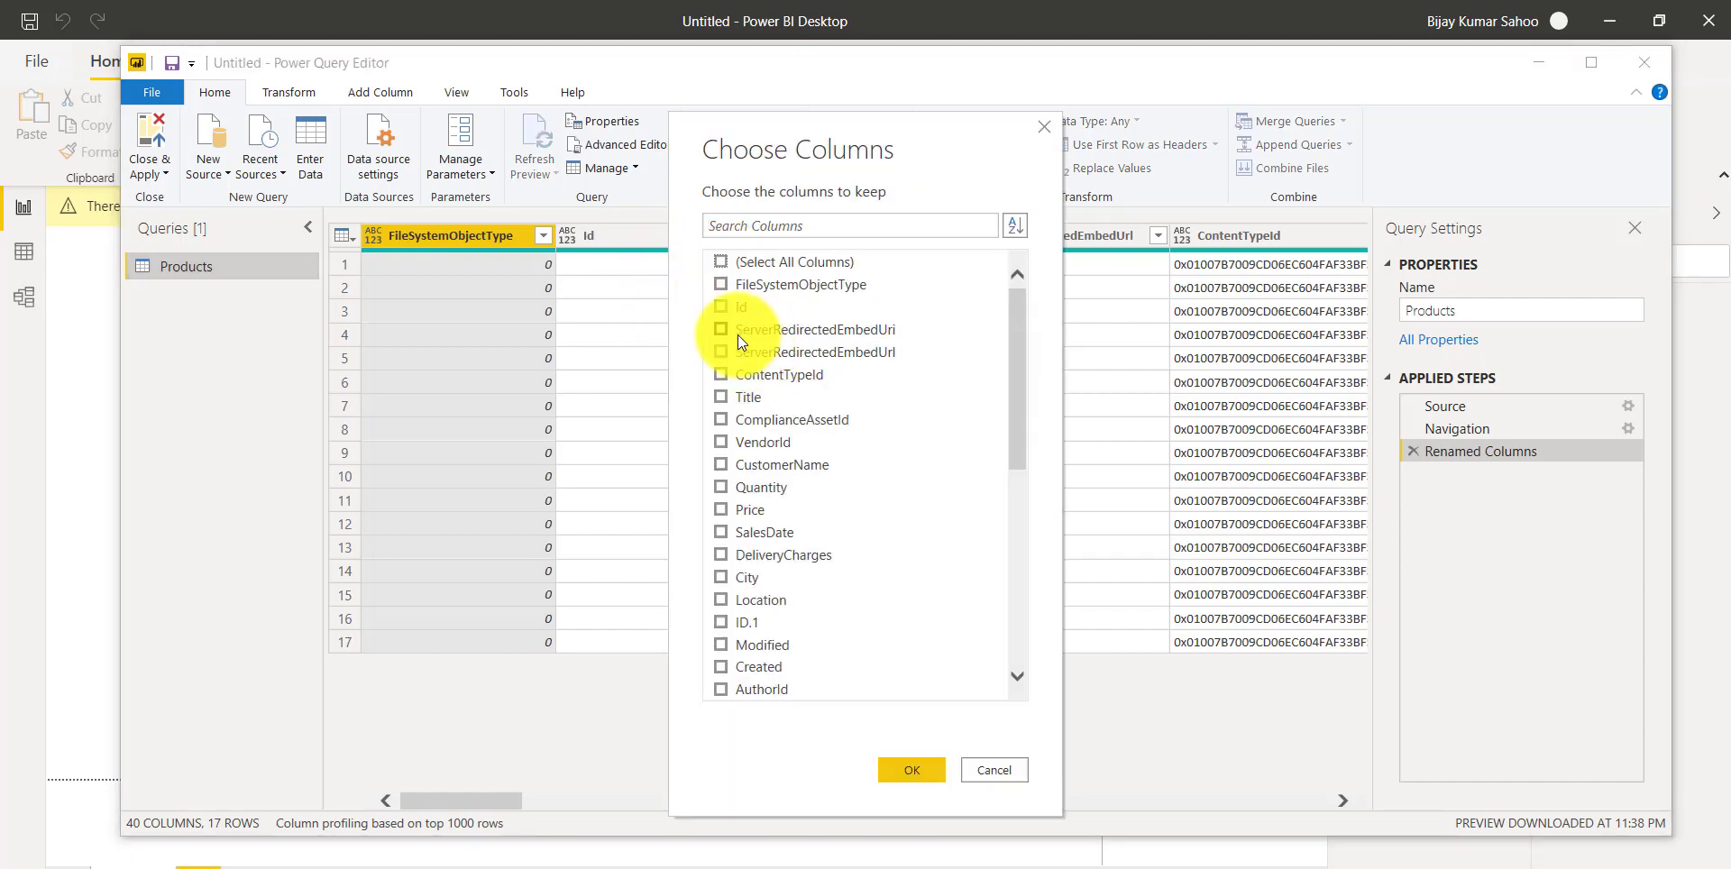
click(724, 397)
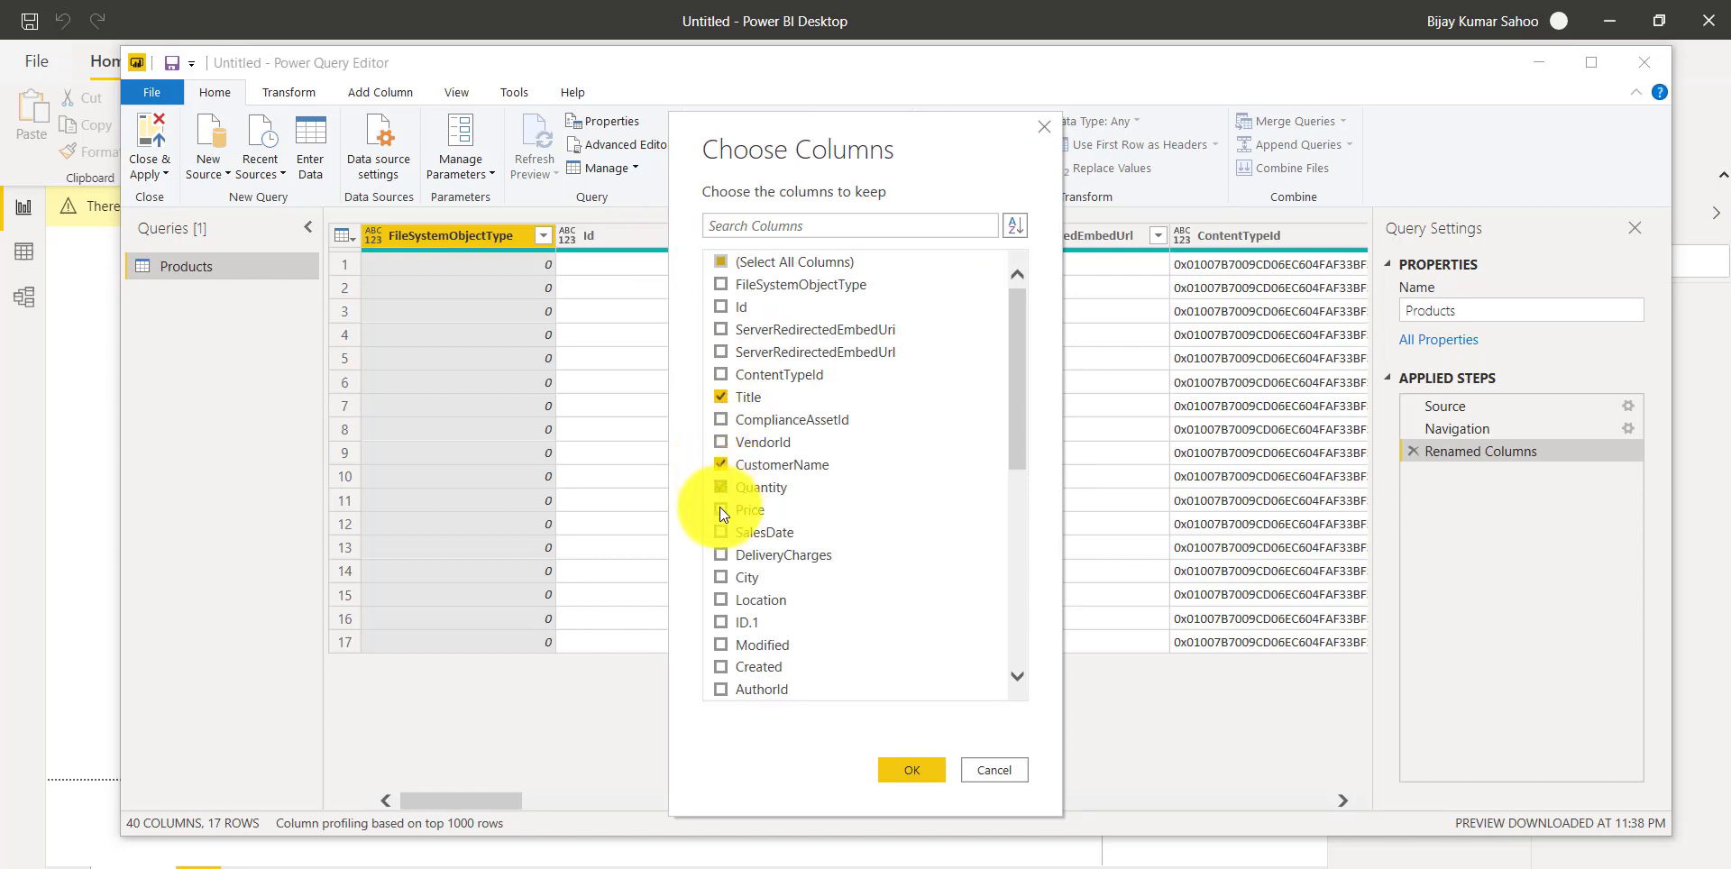
click(723, 578)
click(723, 599)
scroll(788, 635, down, 2)
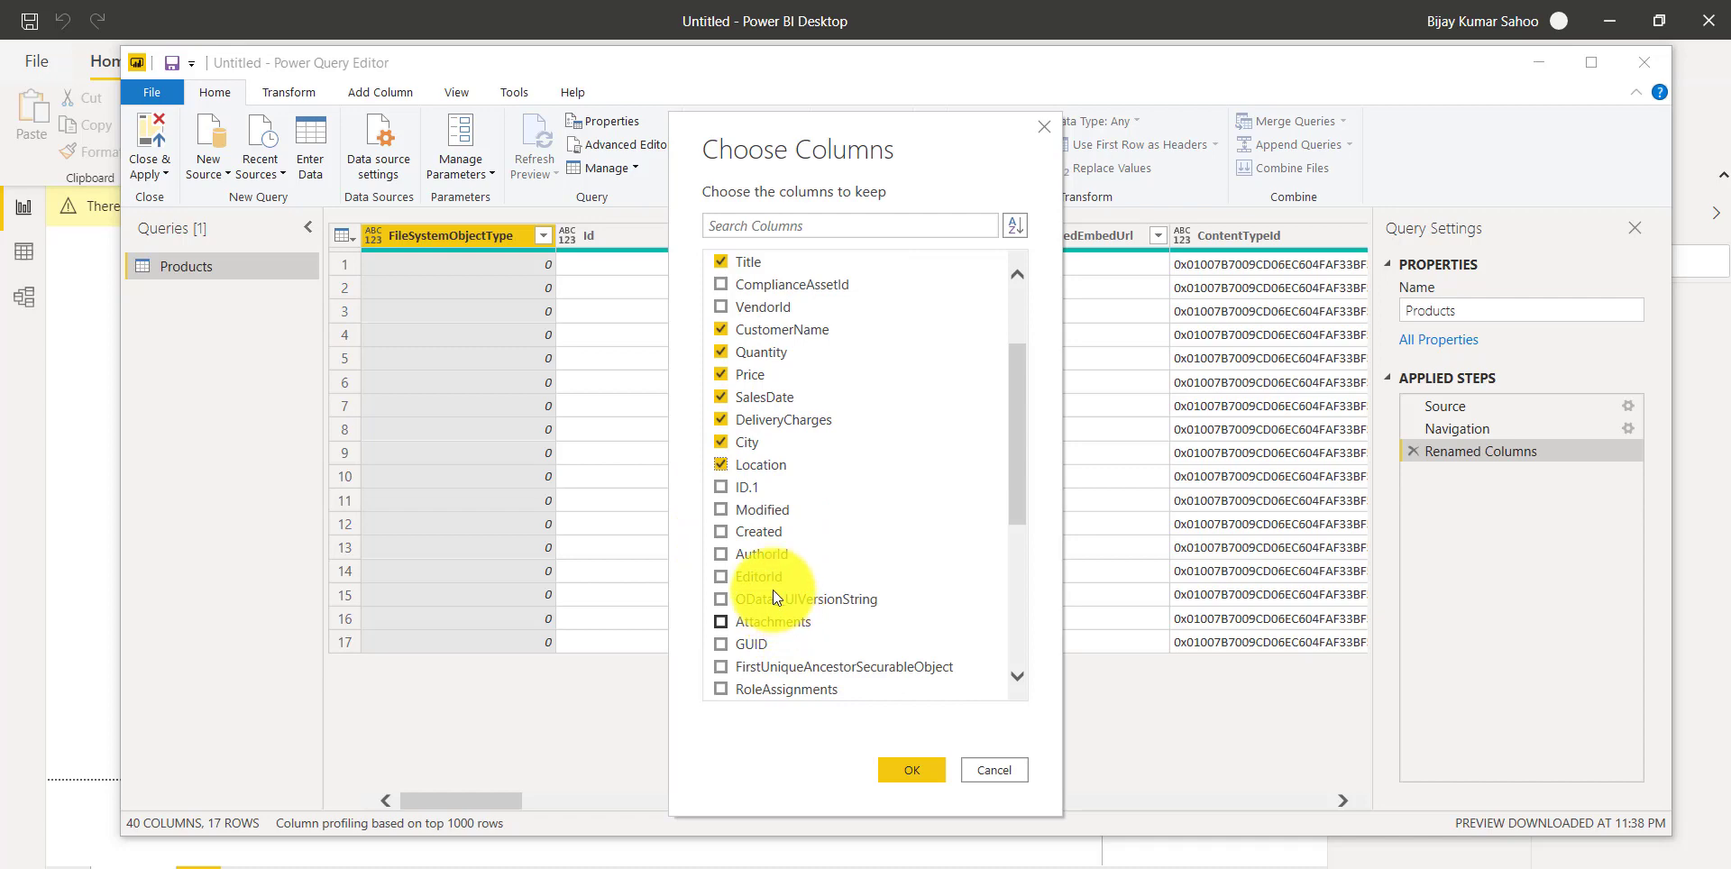
scroll(754, 624, down, 5)
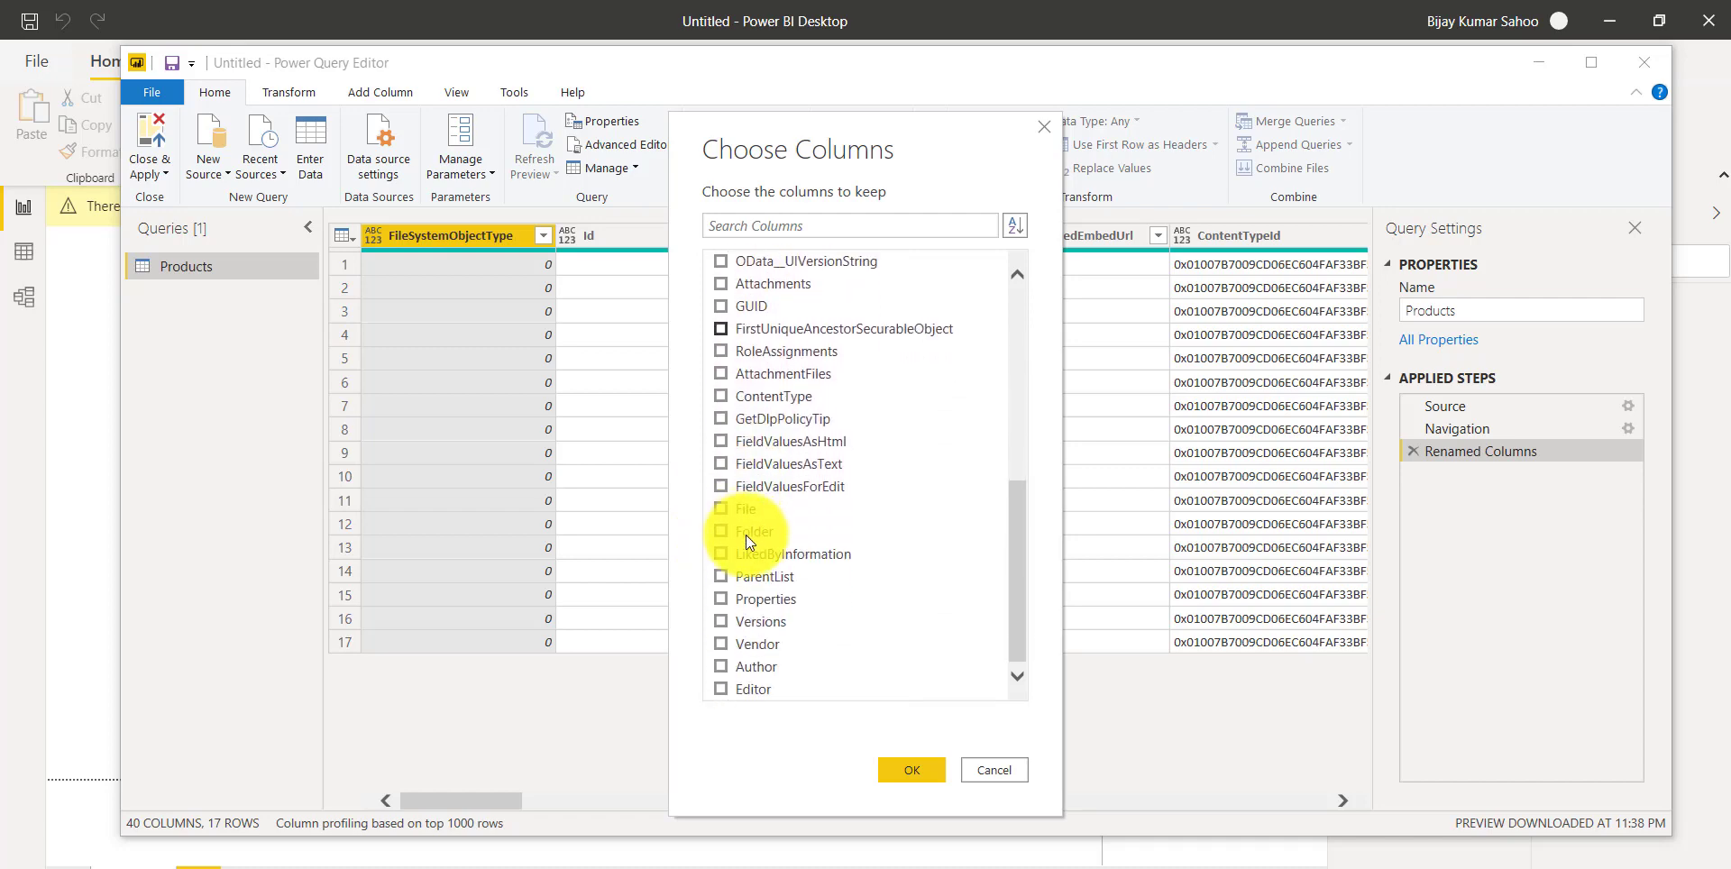
click(721, 644)
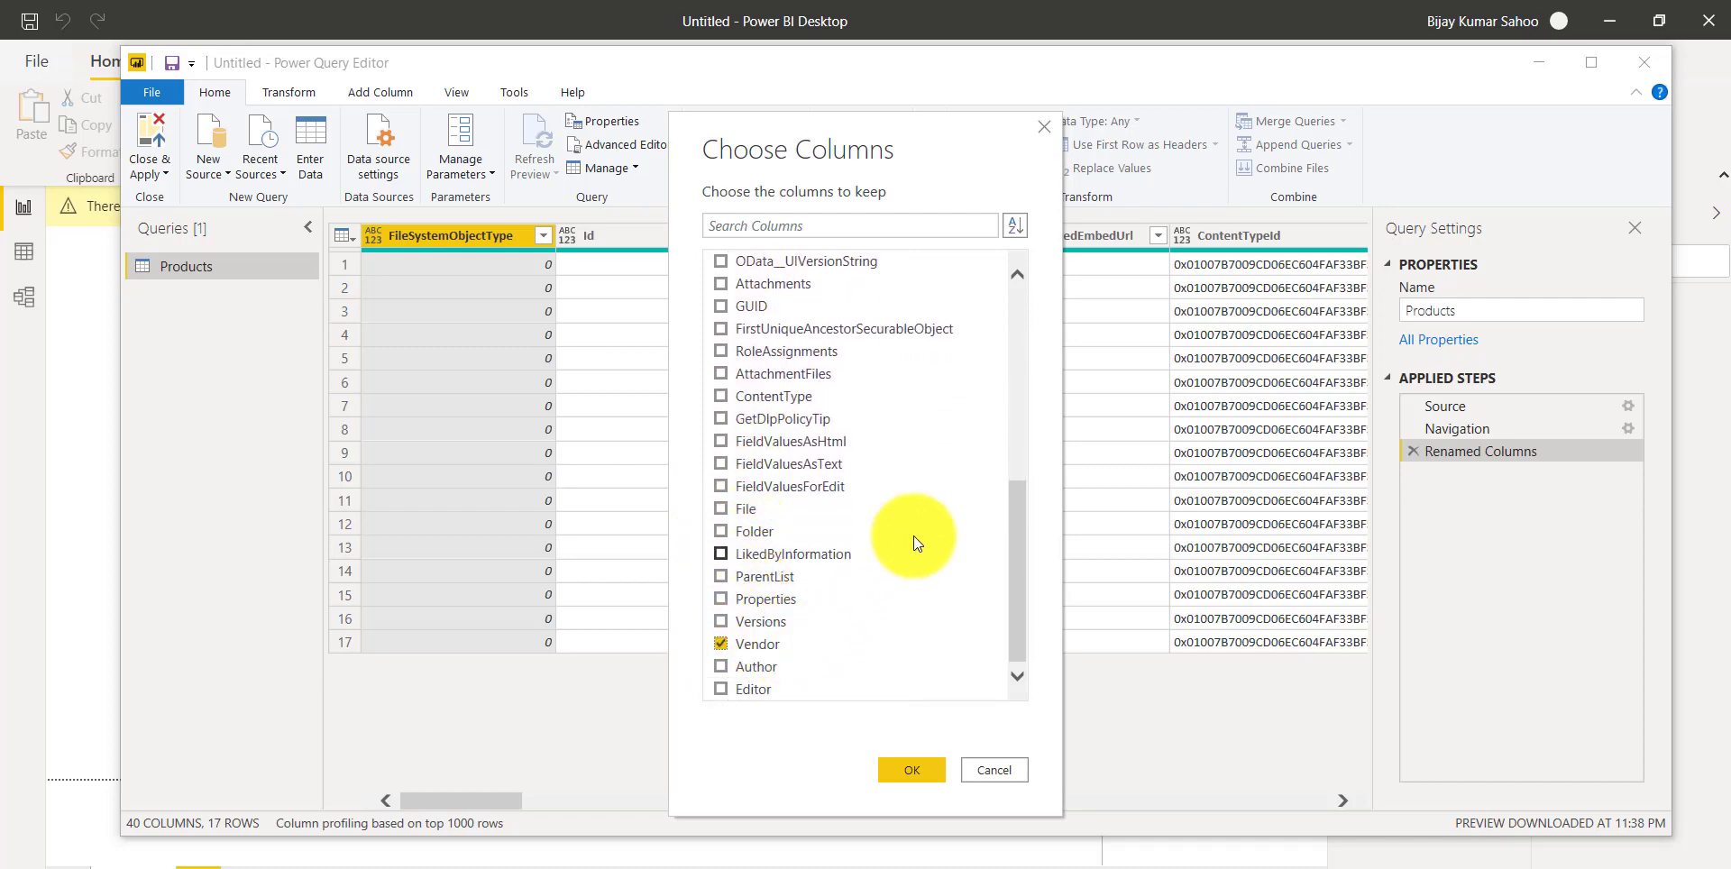
click(912, 769)
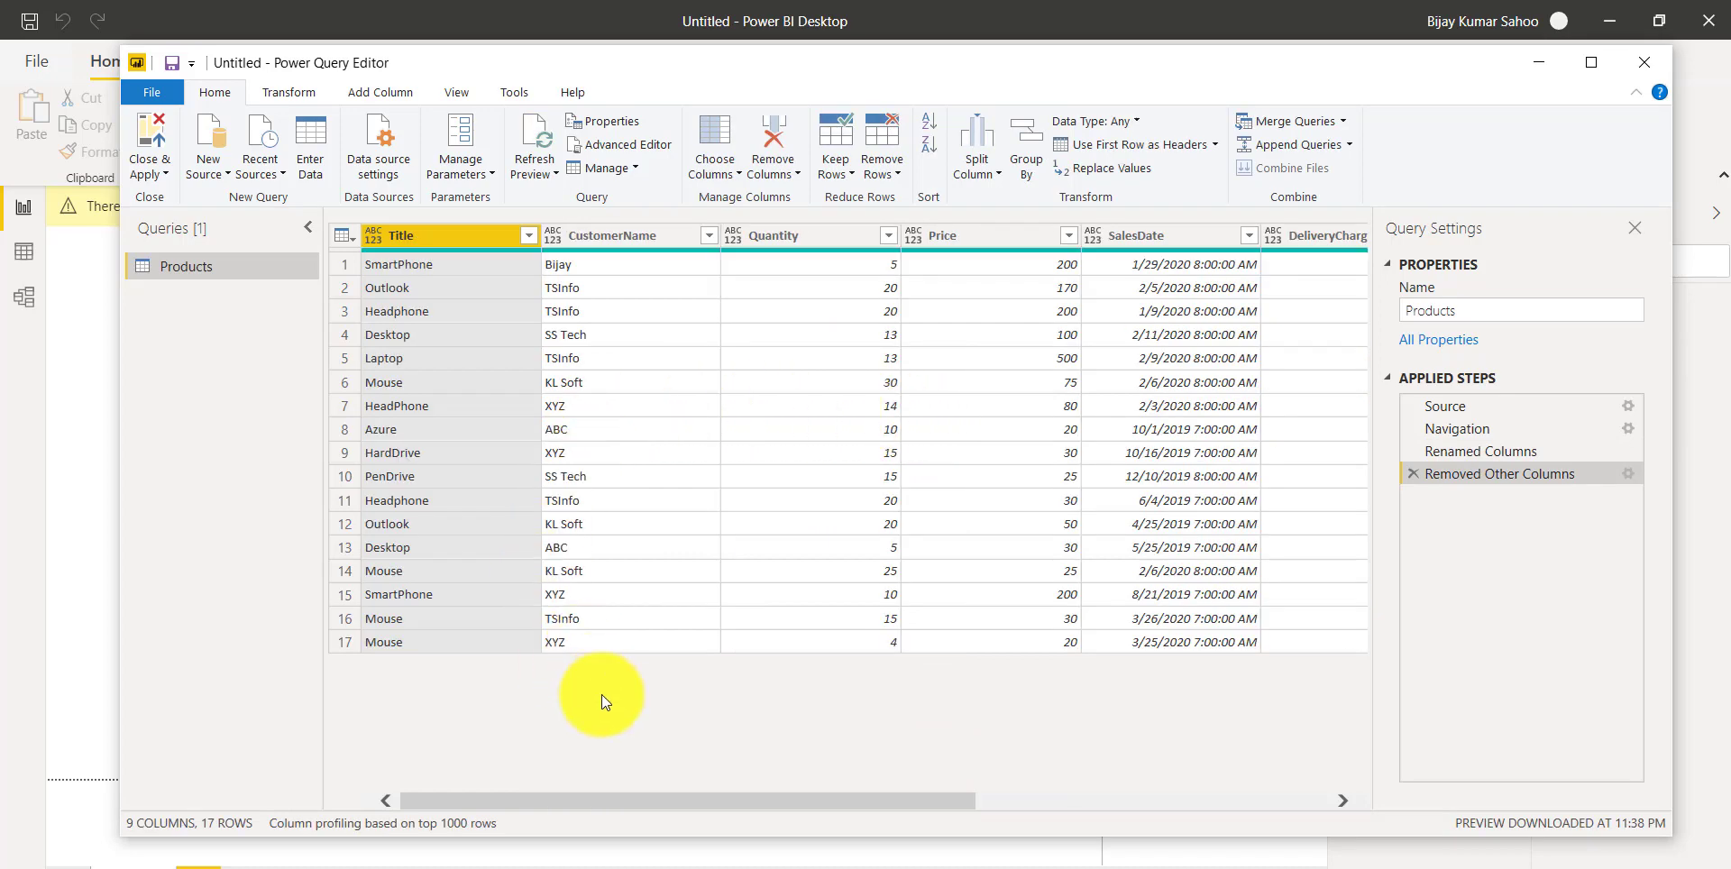
Step: Expand the Vendor record column to its Title field only, using the original column name as prefix
drag(593, 798, 576, 497)
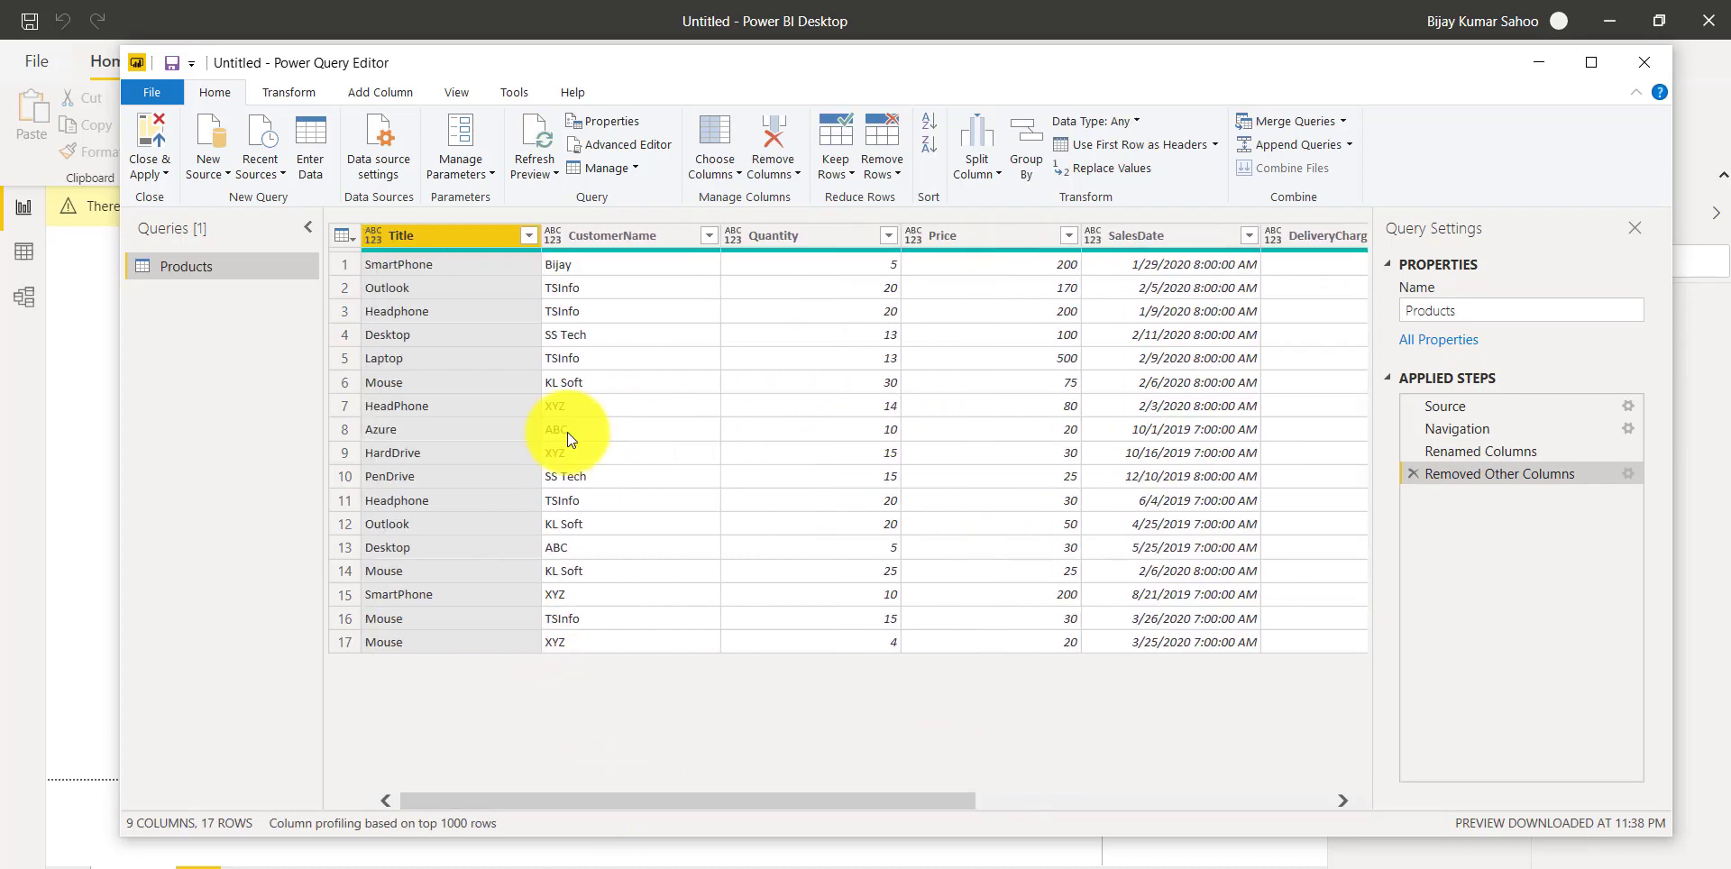
drag(784, 801, 1174, 804)
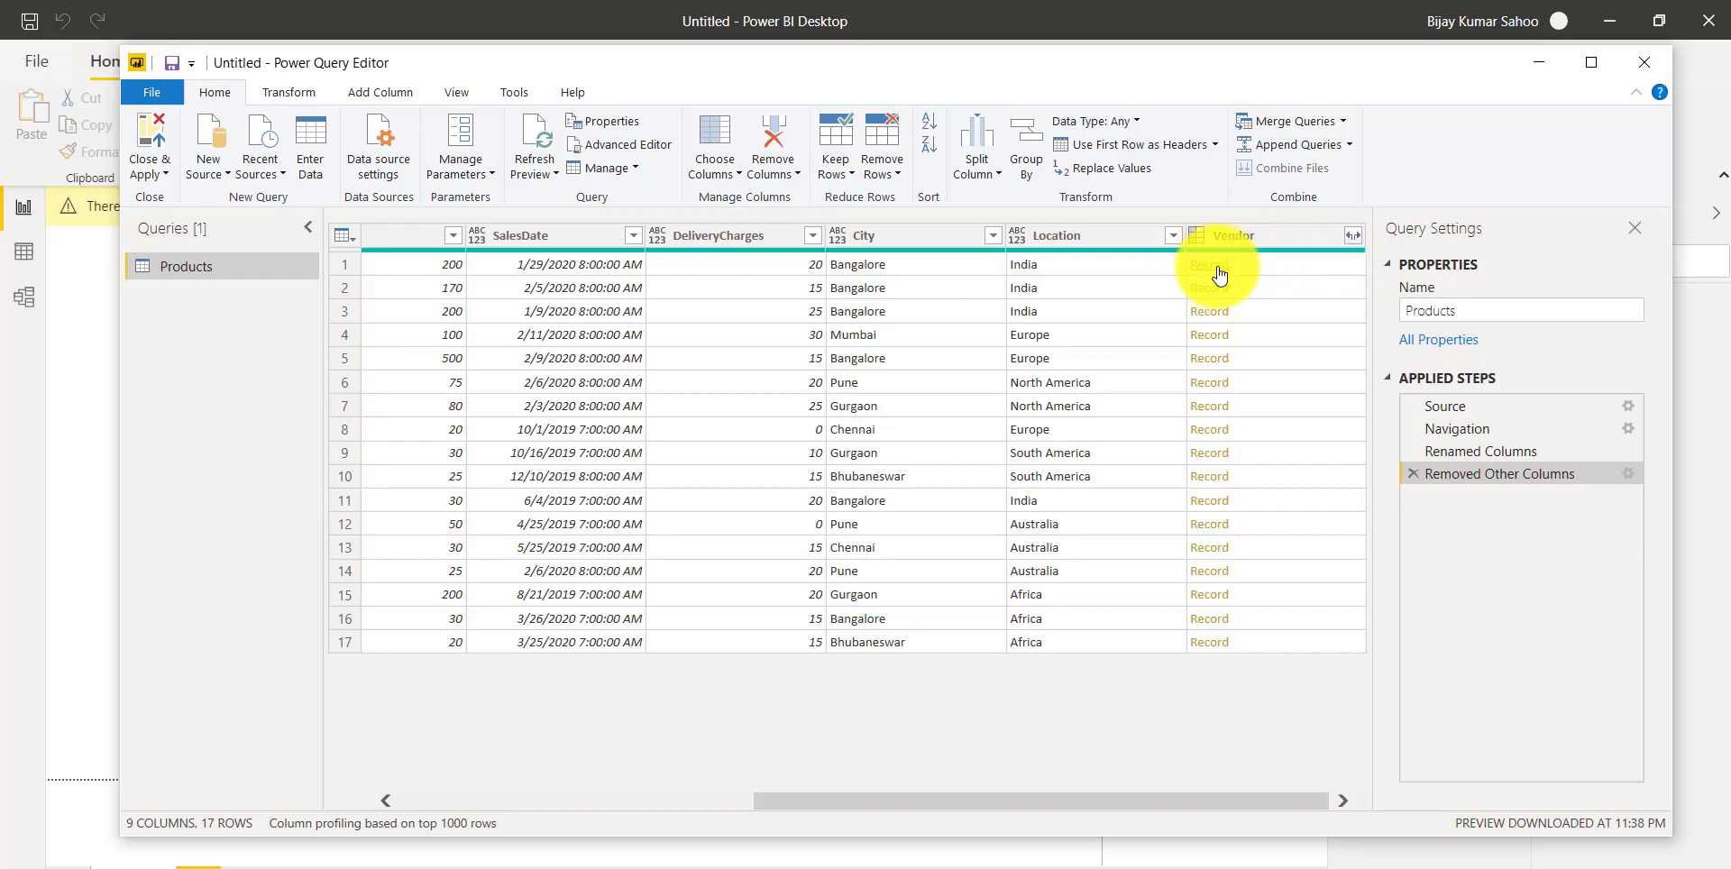
click(1351, 240)
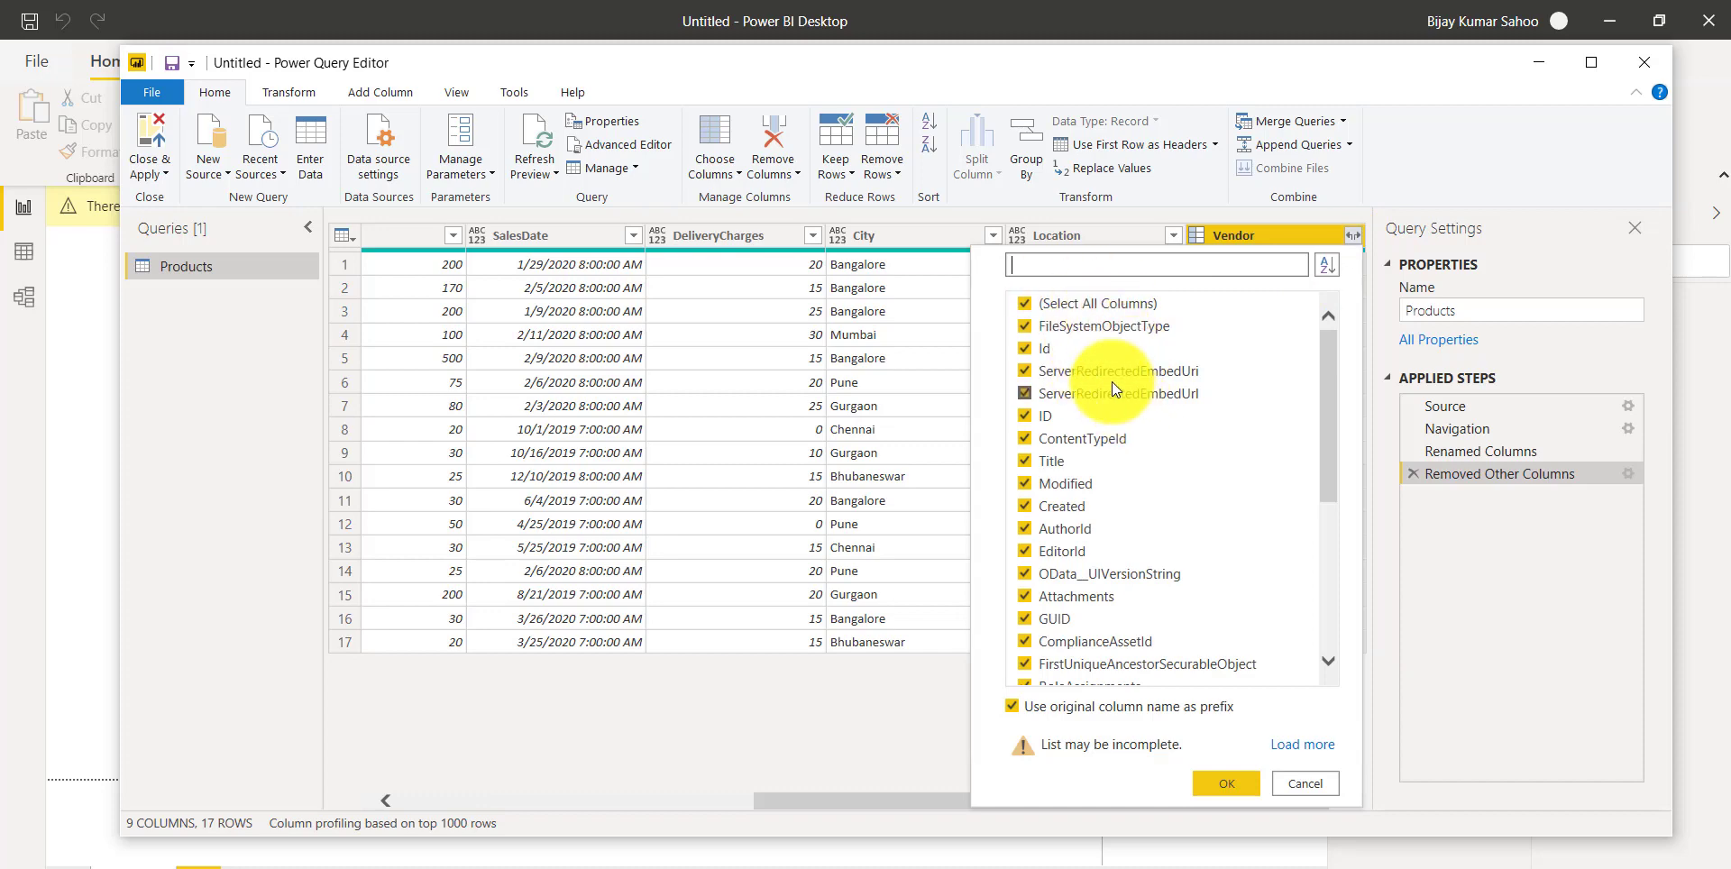
click(1025, 303)
scroll(1048, 619, down, 3)
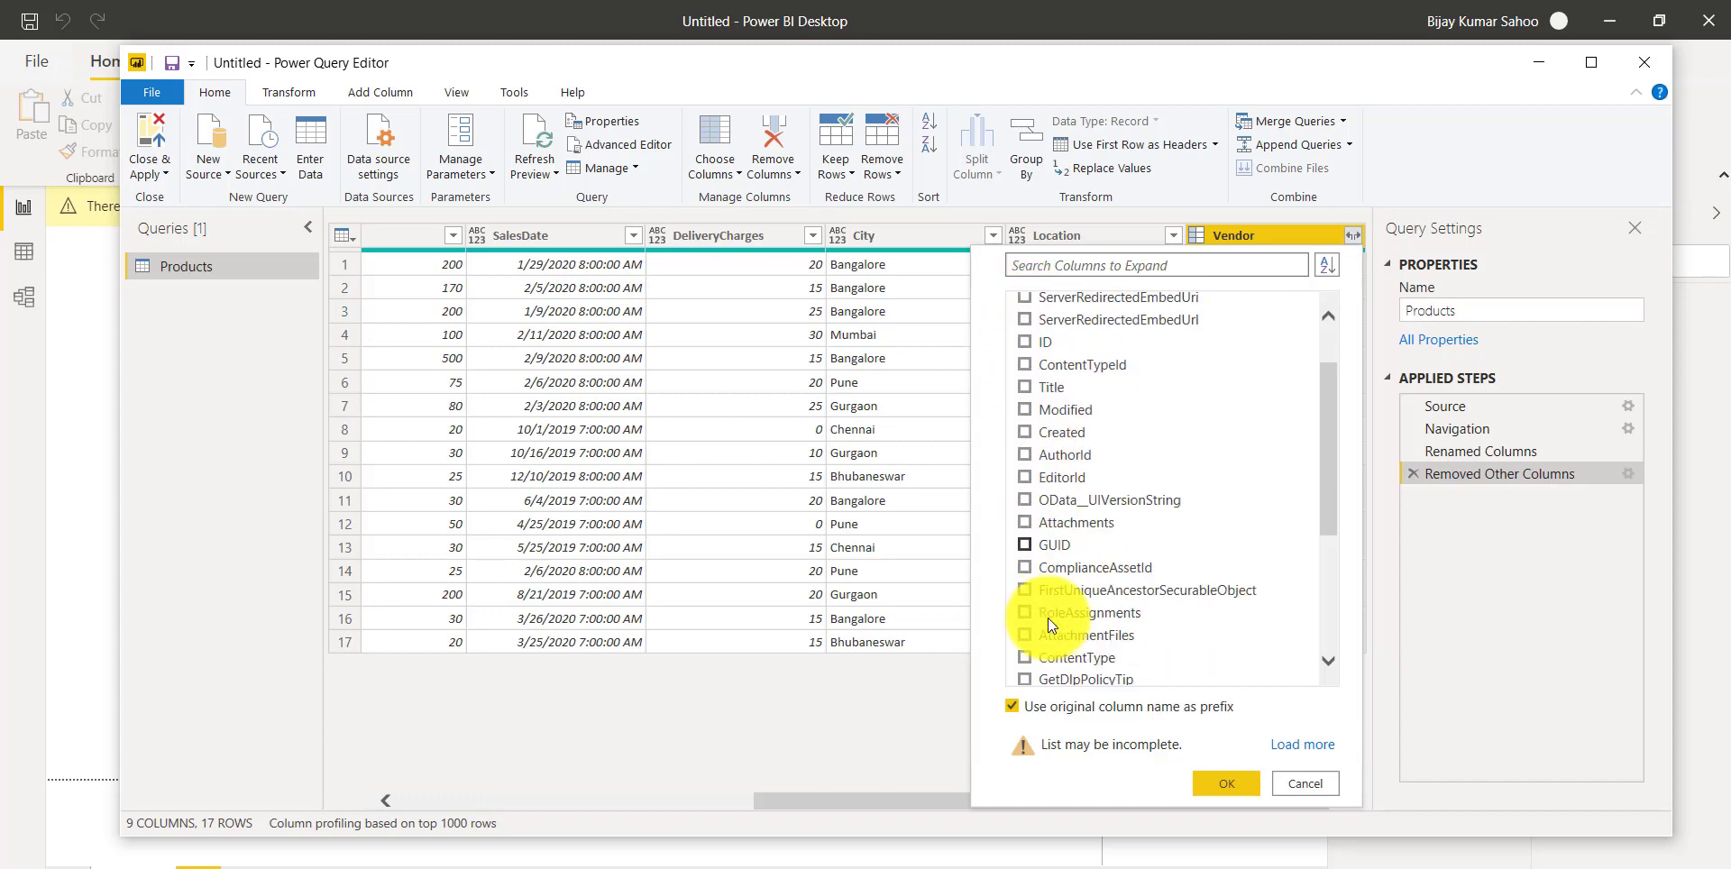
scroll(1024, 629, down, 2)
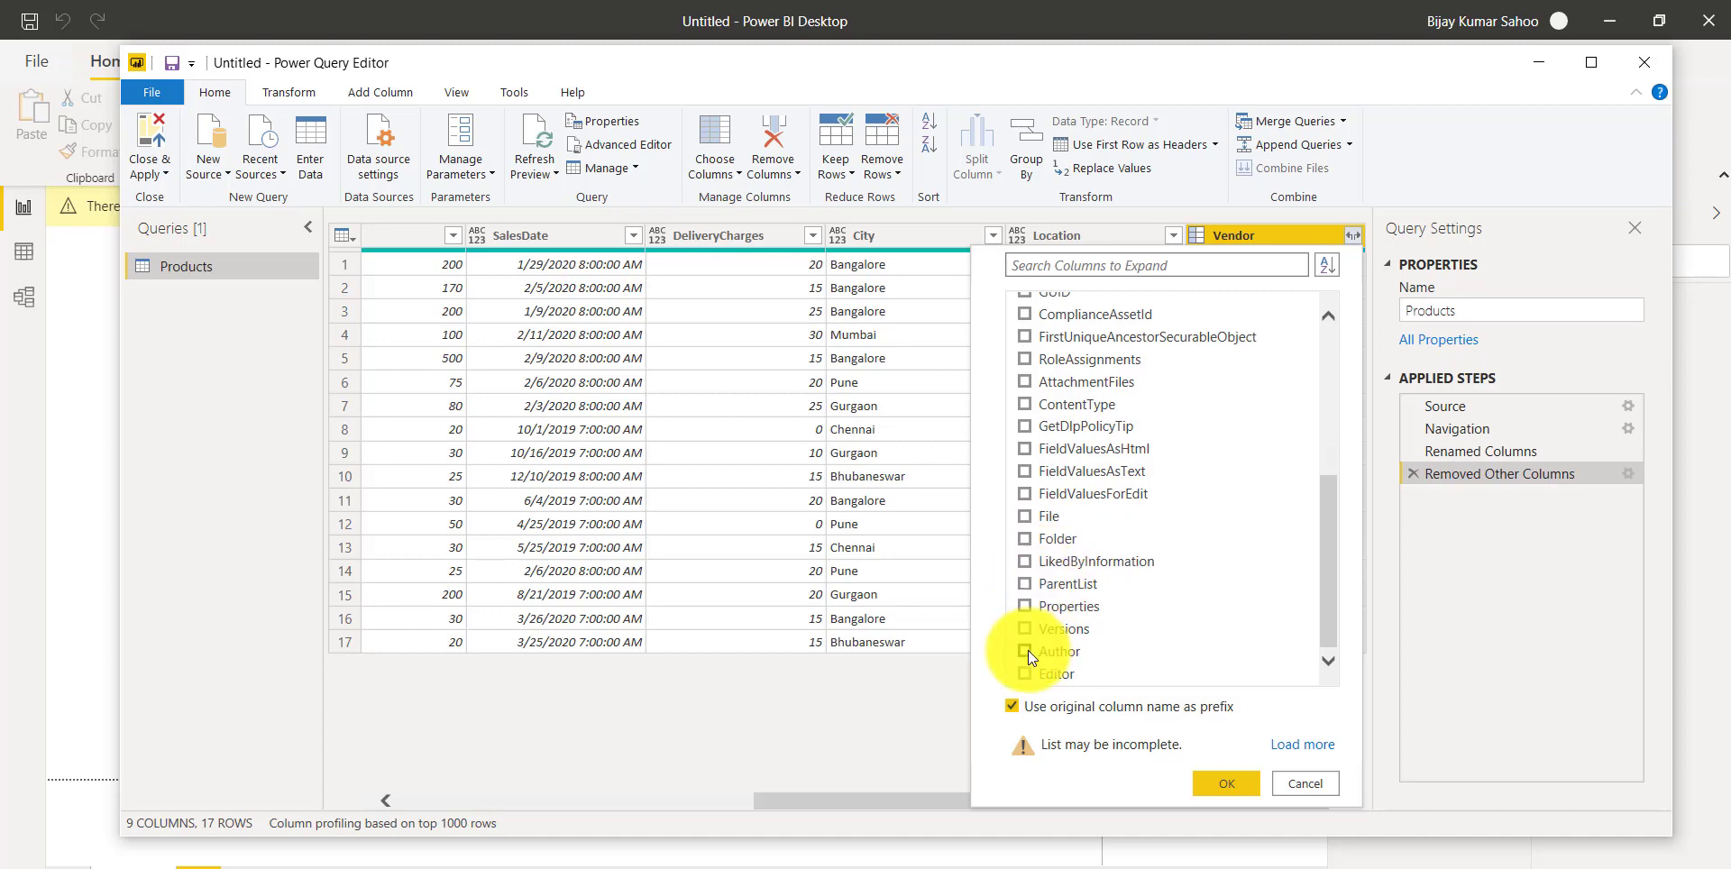
scroll(1039, 580, up, 2)
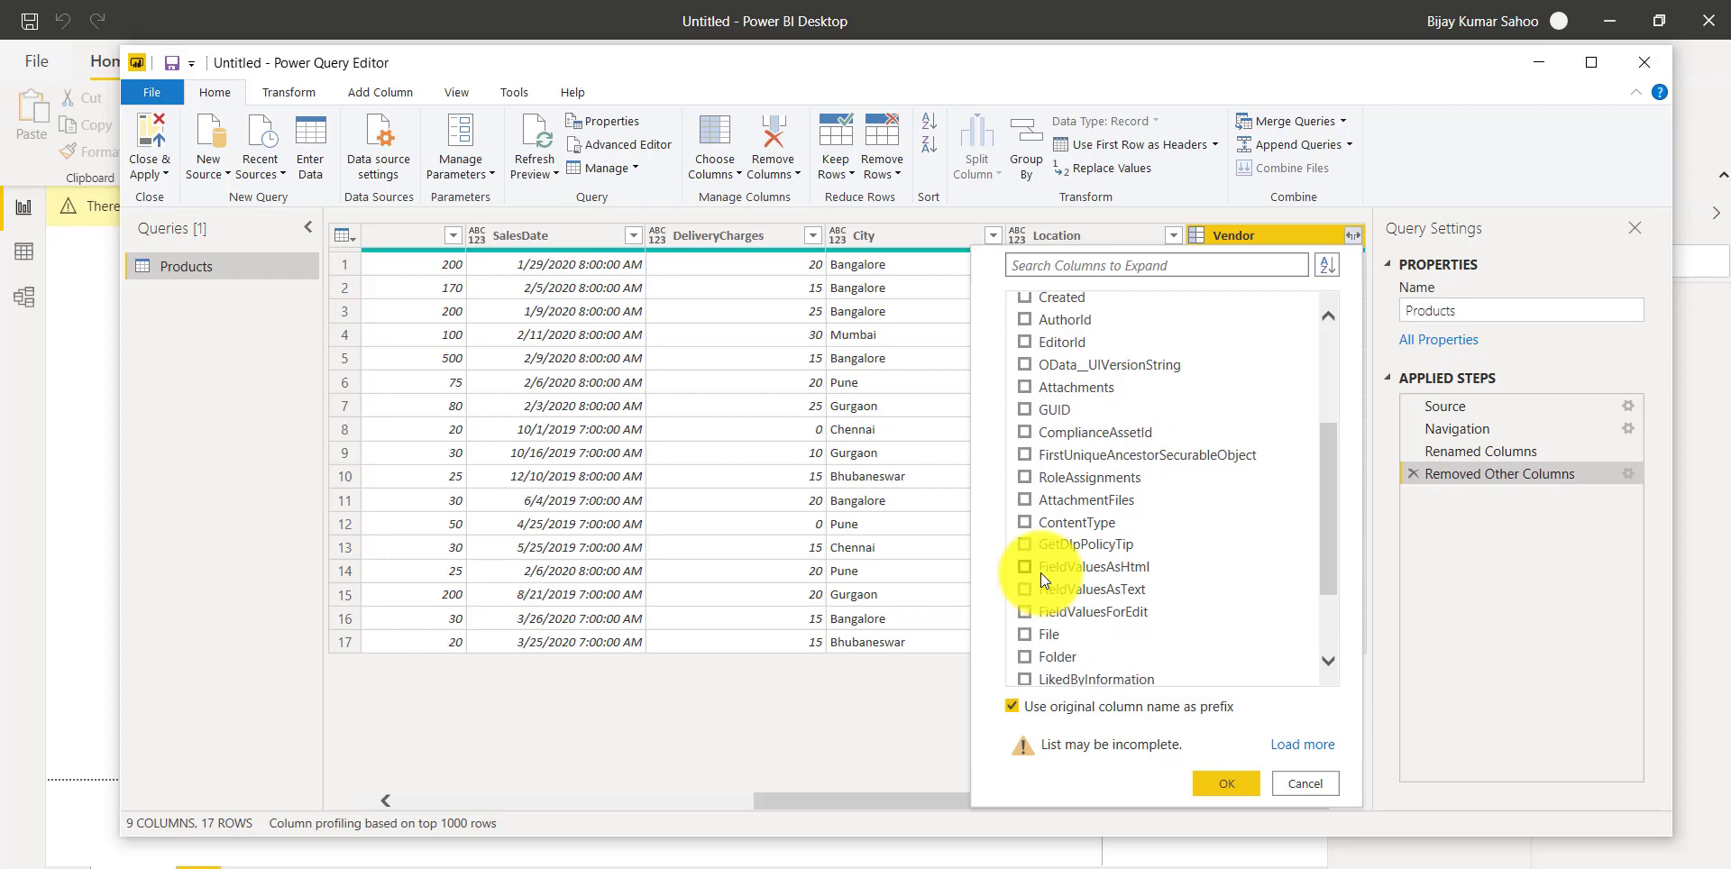
scroll(1046, 532, up, 2)
scroll(1044, 455, up, 2)
click(1024, 430)
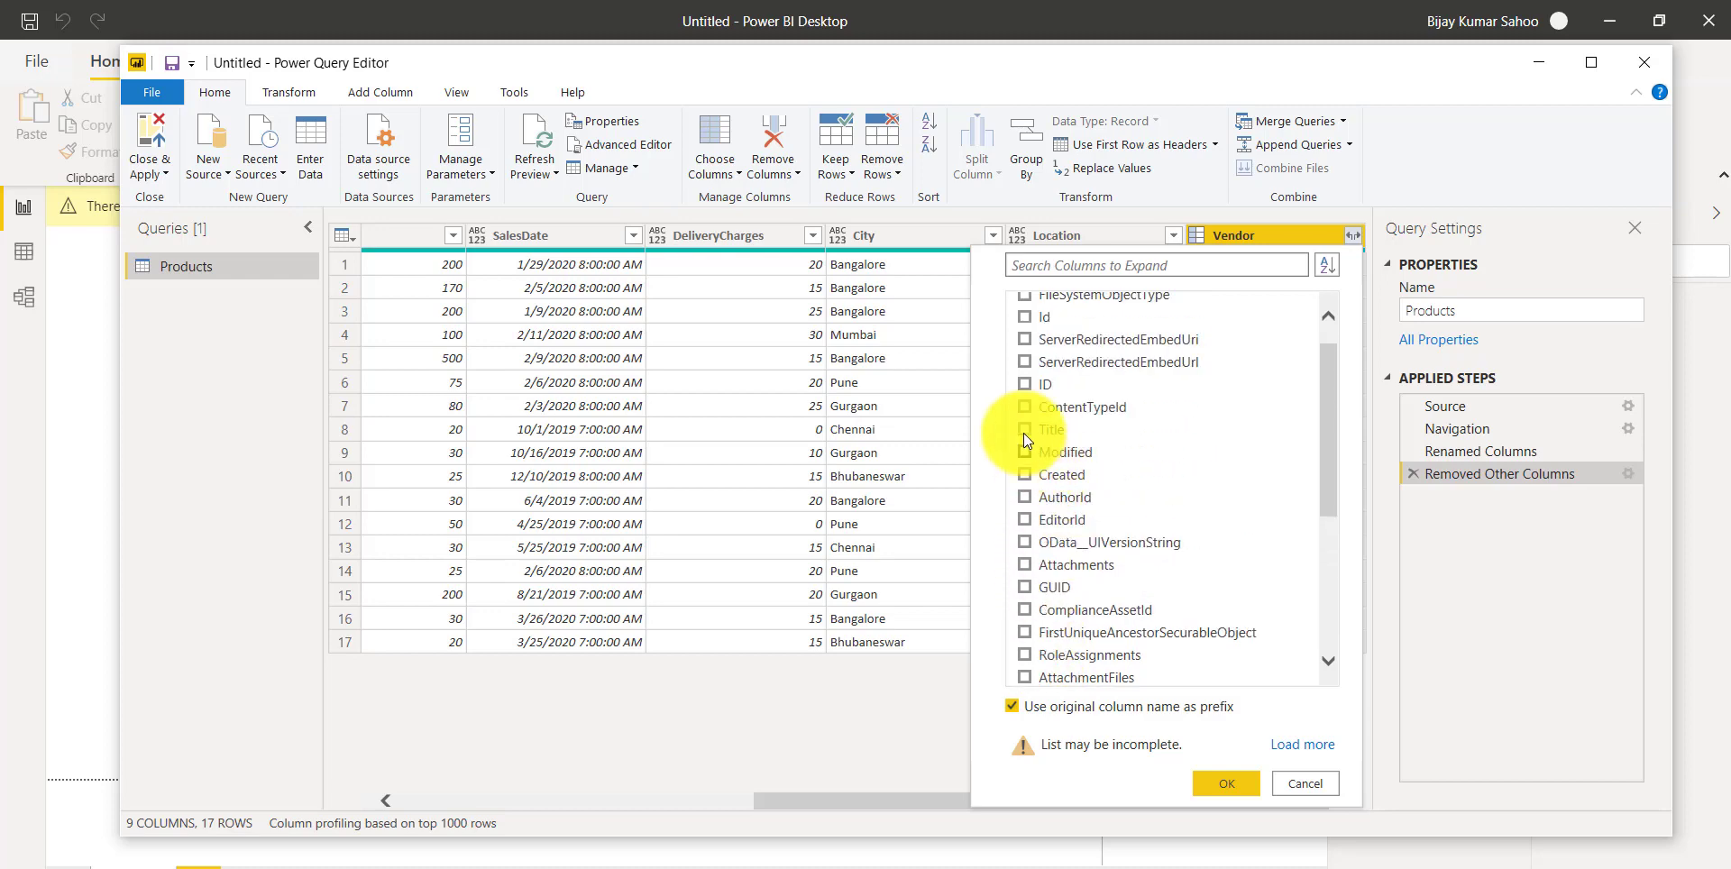
click(1211, 777)
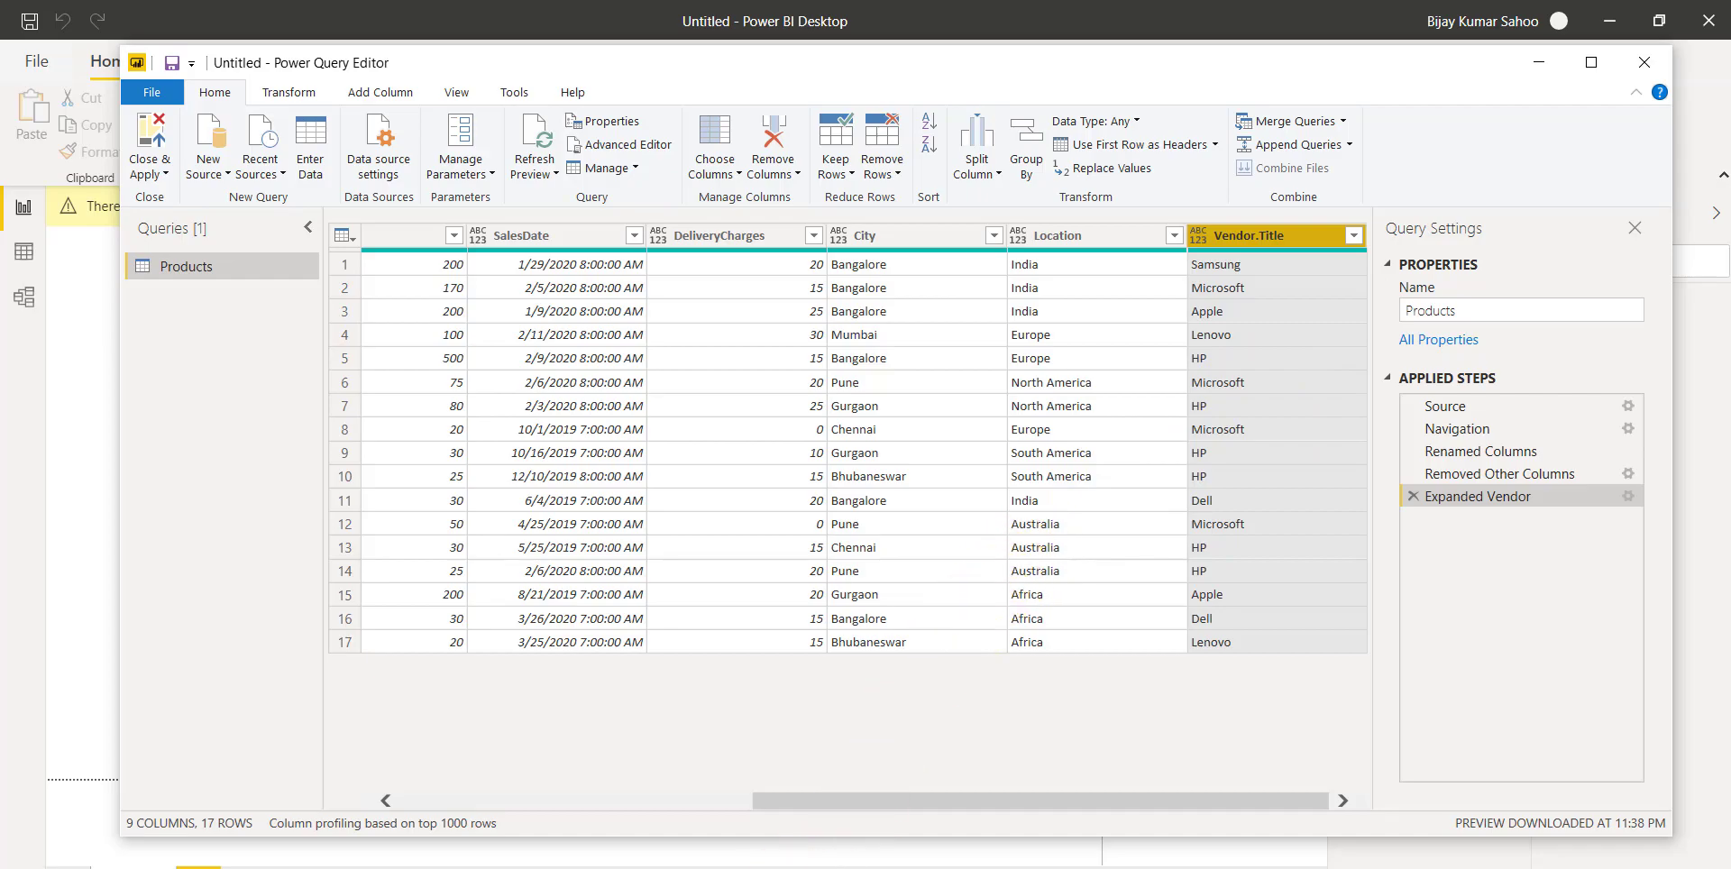
Step: Switch to the browser and open the SharePoint Vendors list in a new tab
key(alt+Tab)
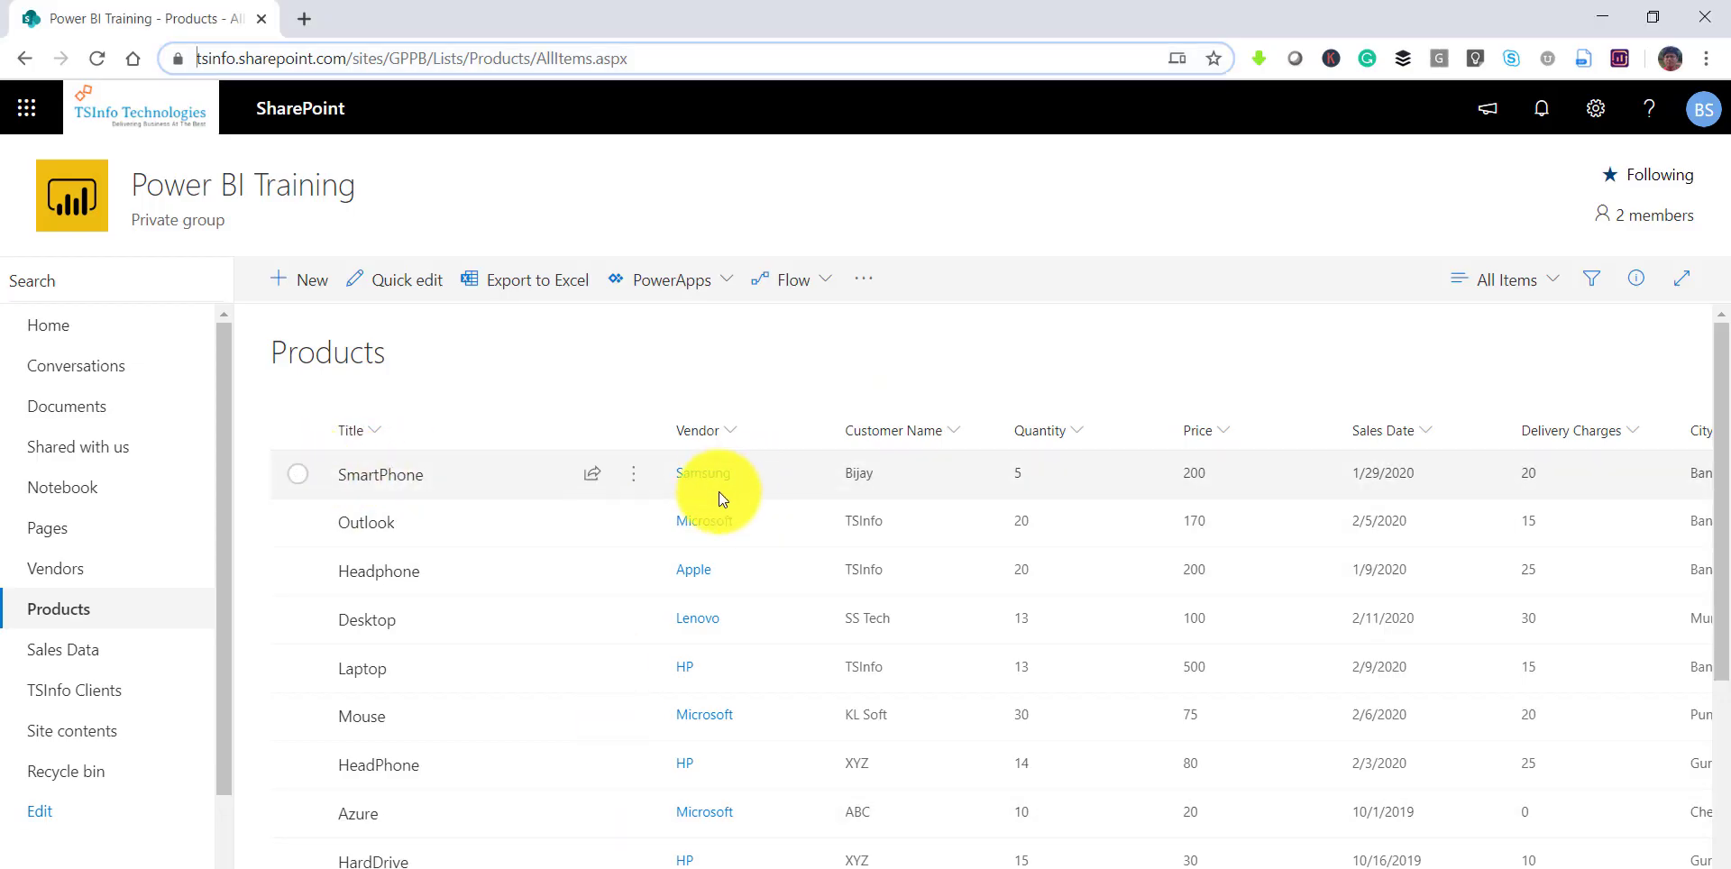
ctrl+click(59, 569)
click(387, 13)
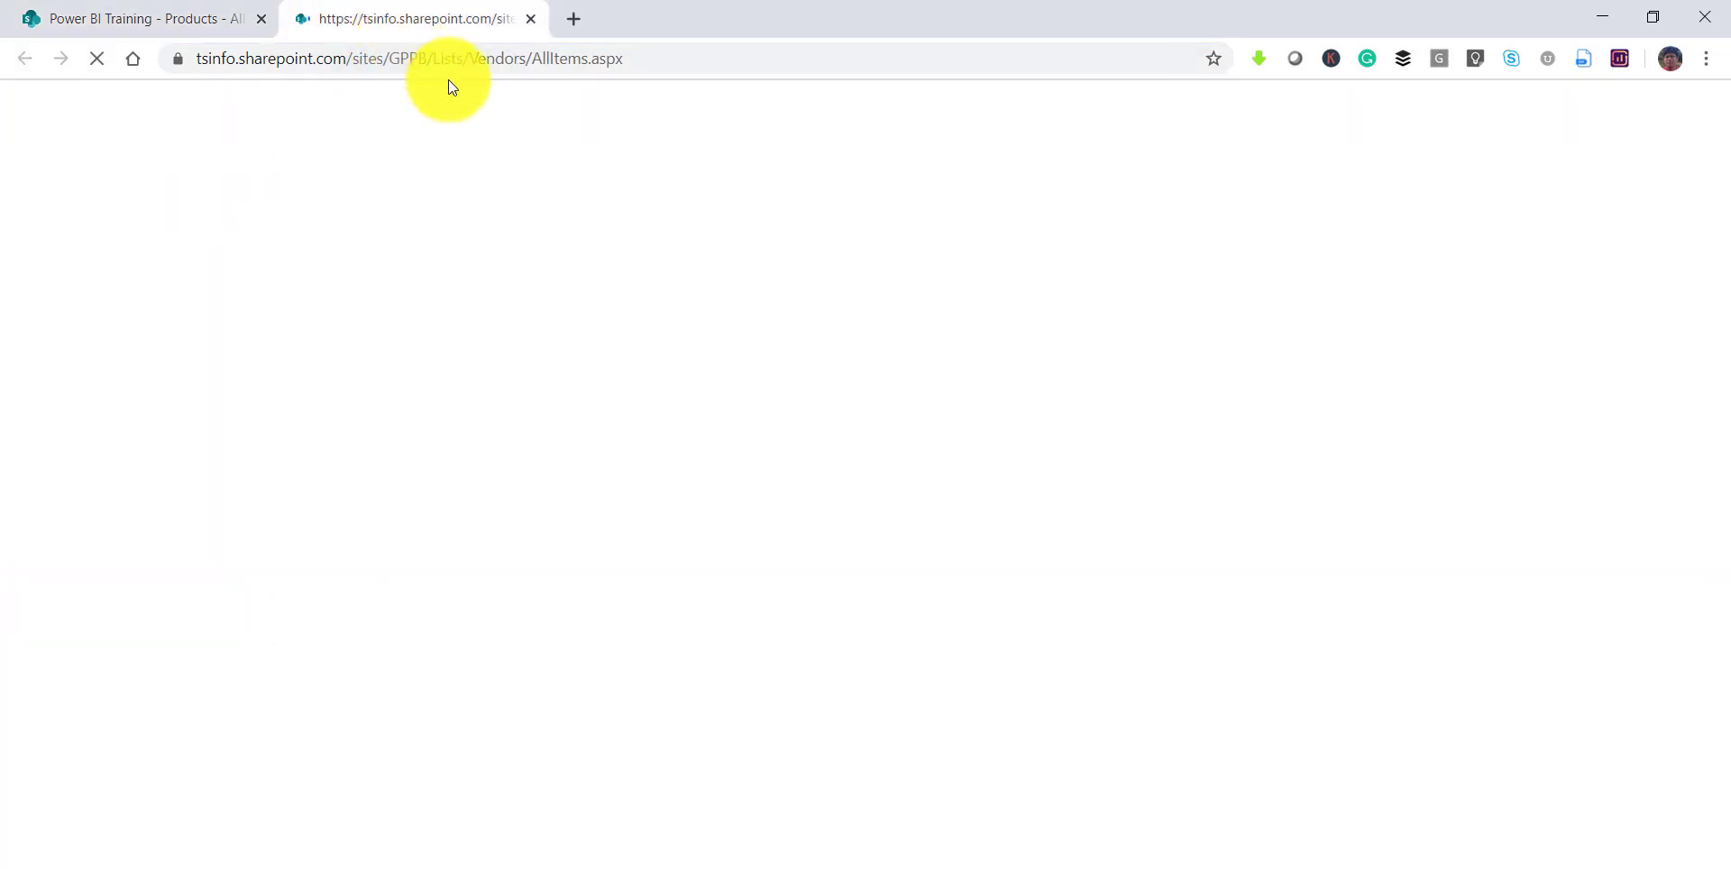
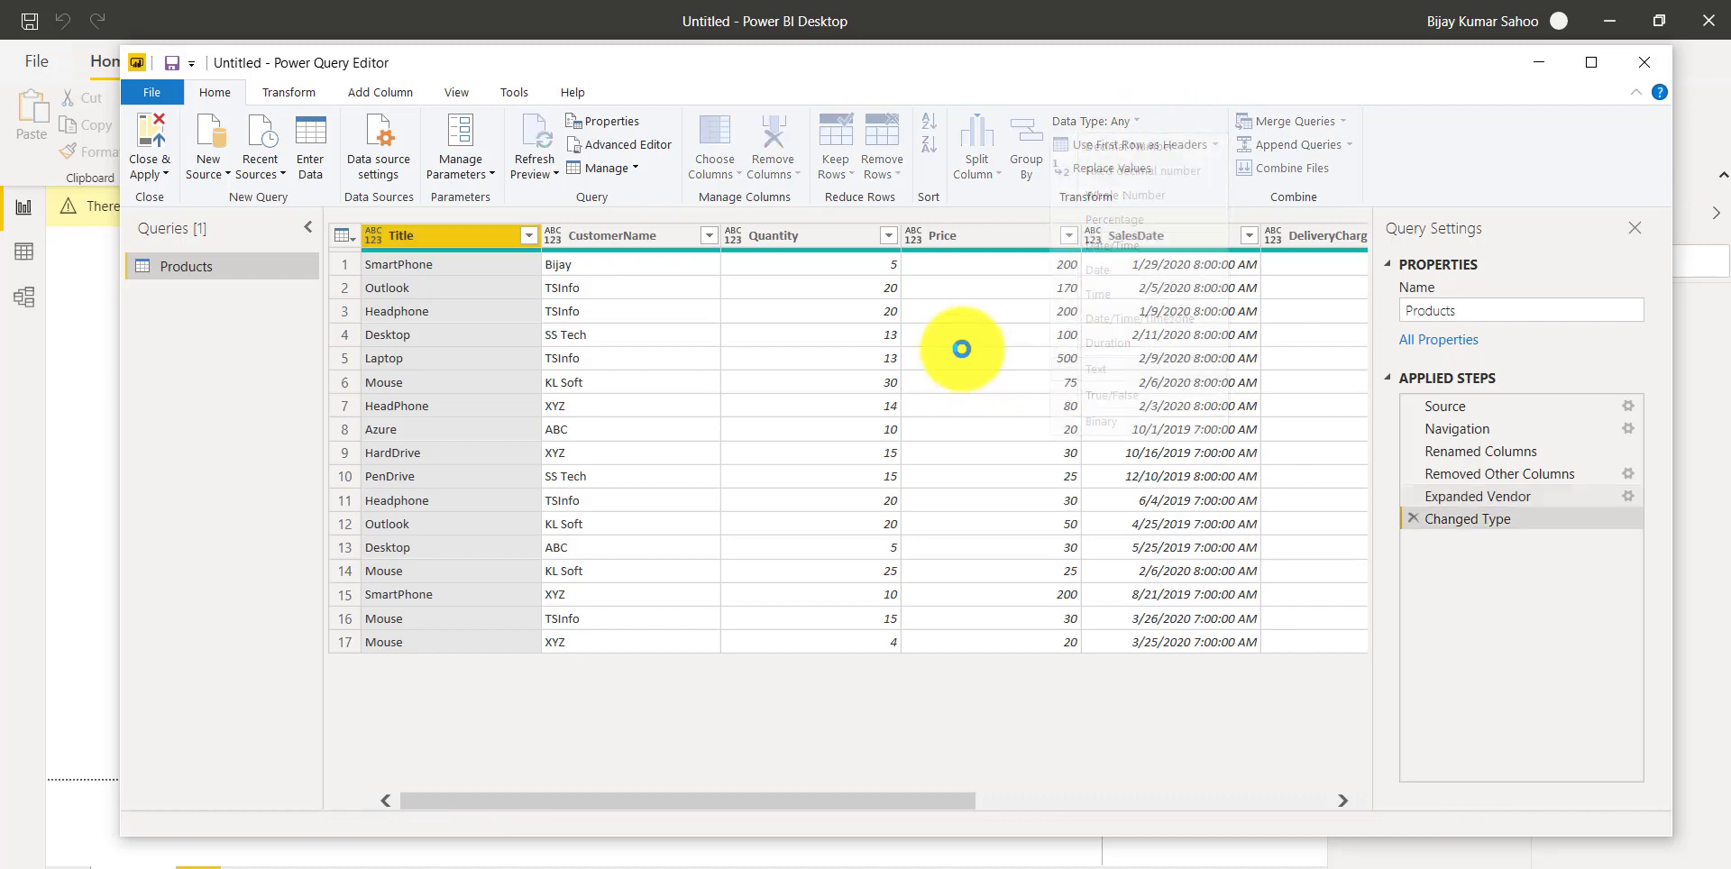
Step: Set the data type of the CustomerName column to Text
click(707, 236)
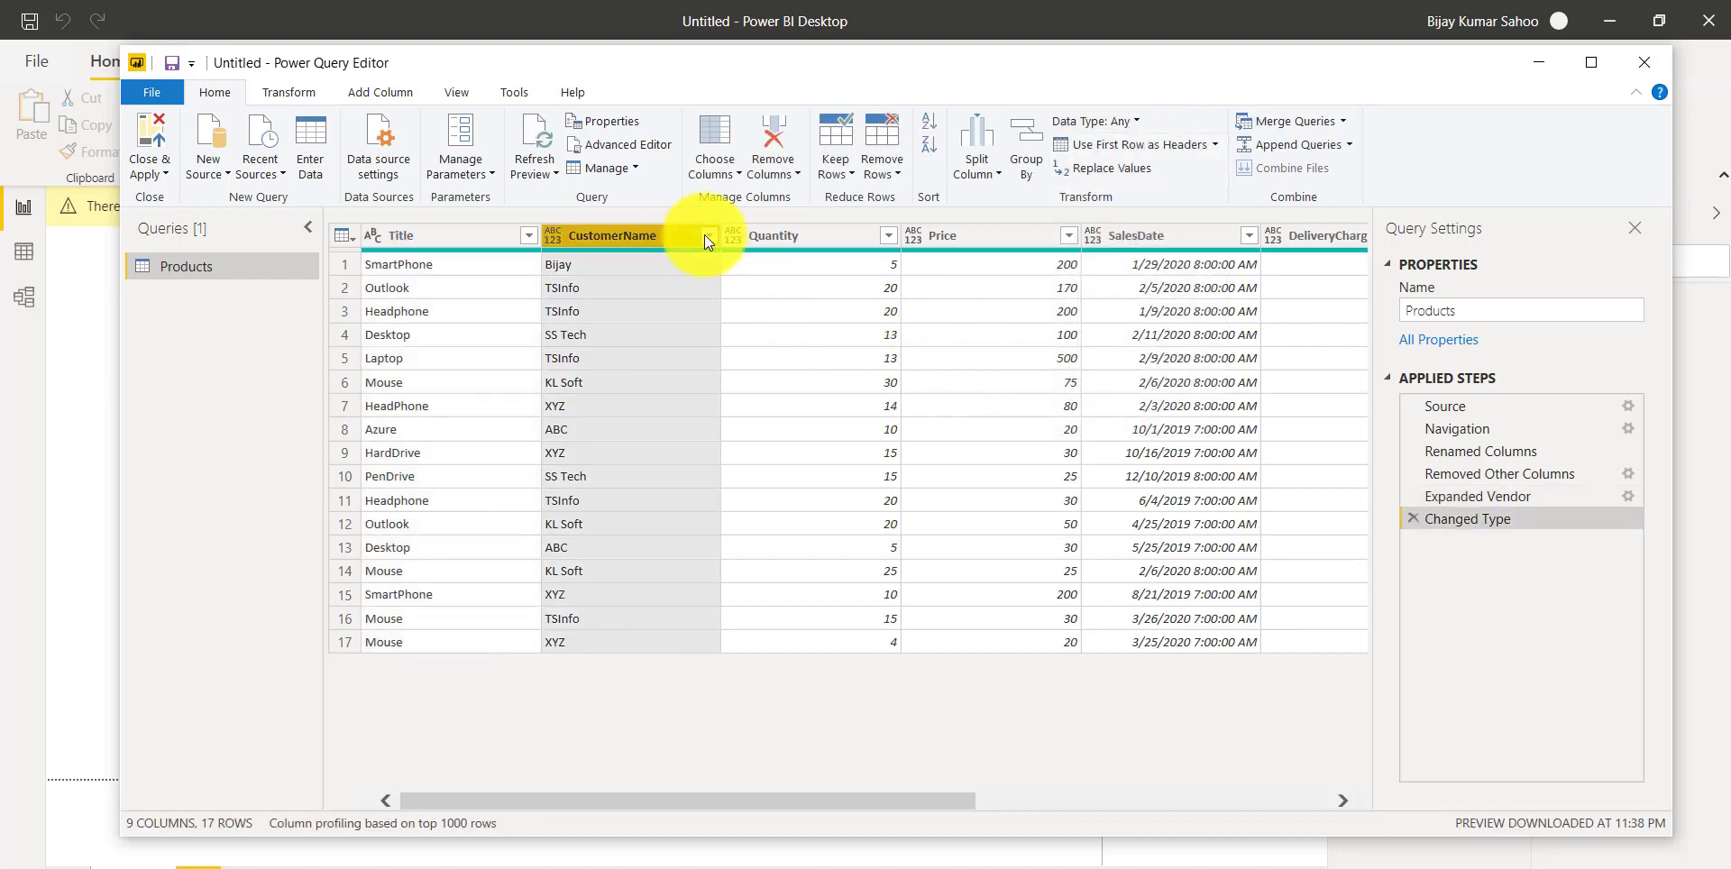
click(675, 235)
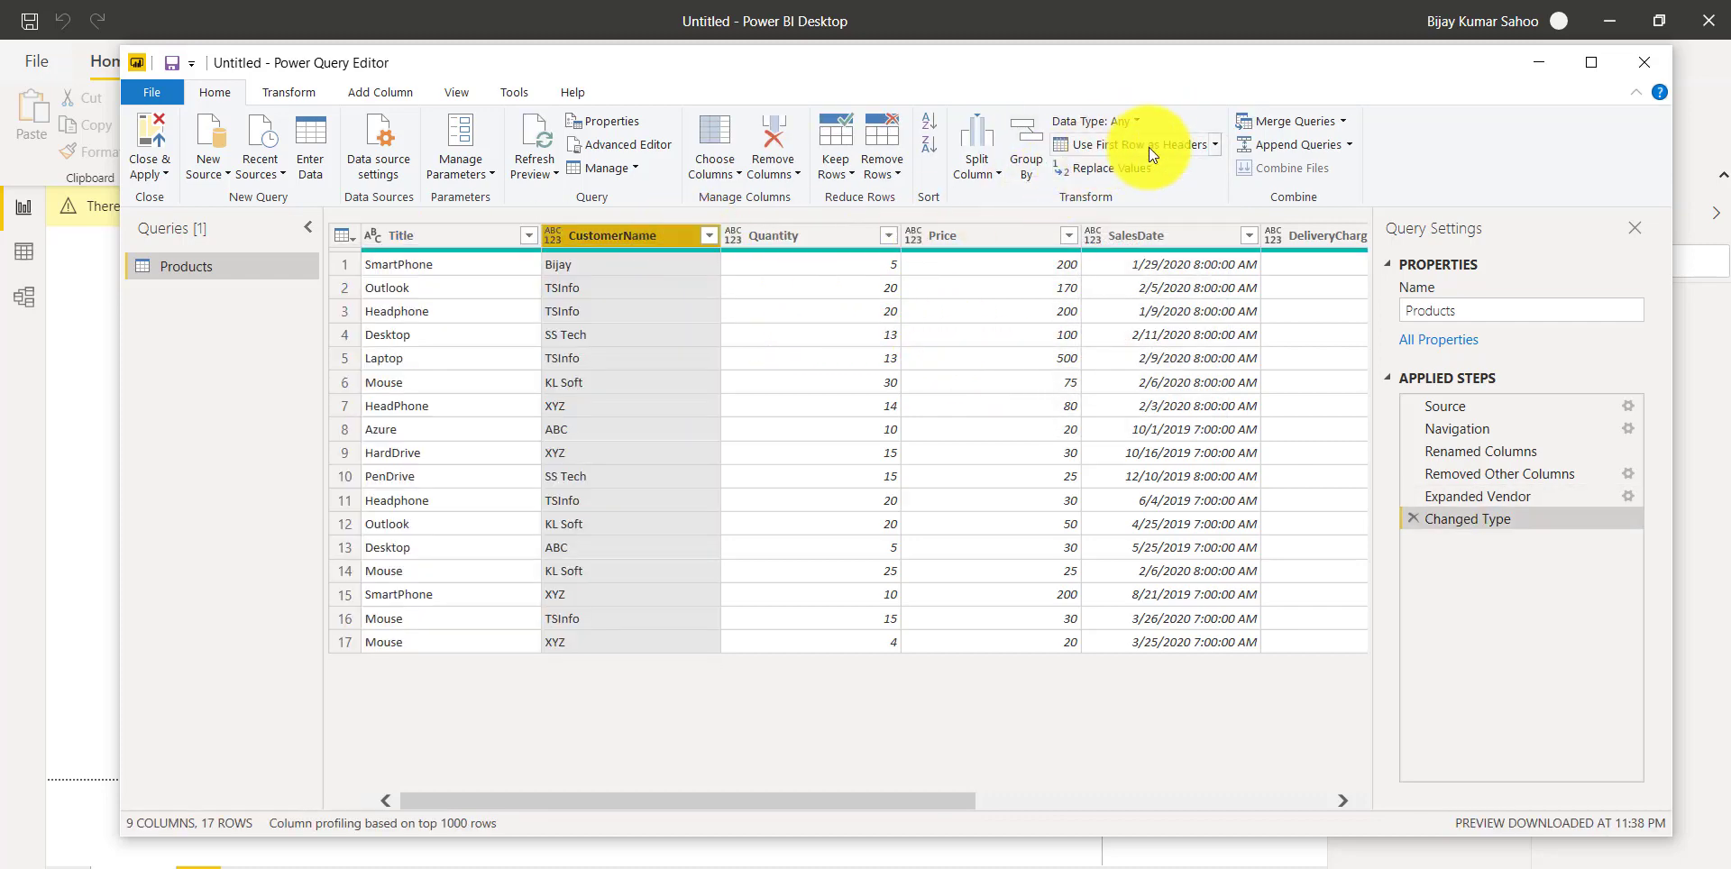
click(1139, 120)
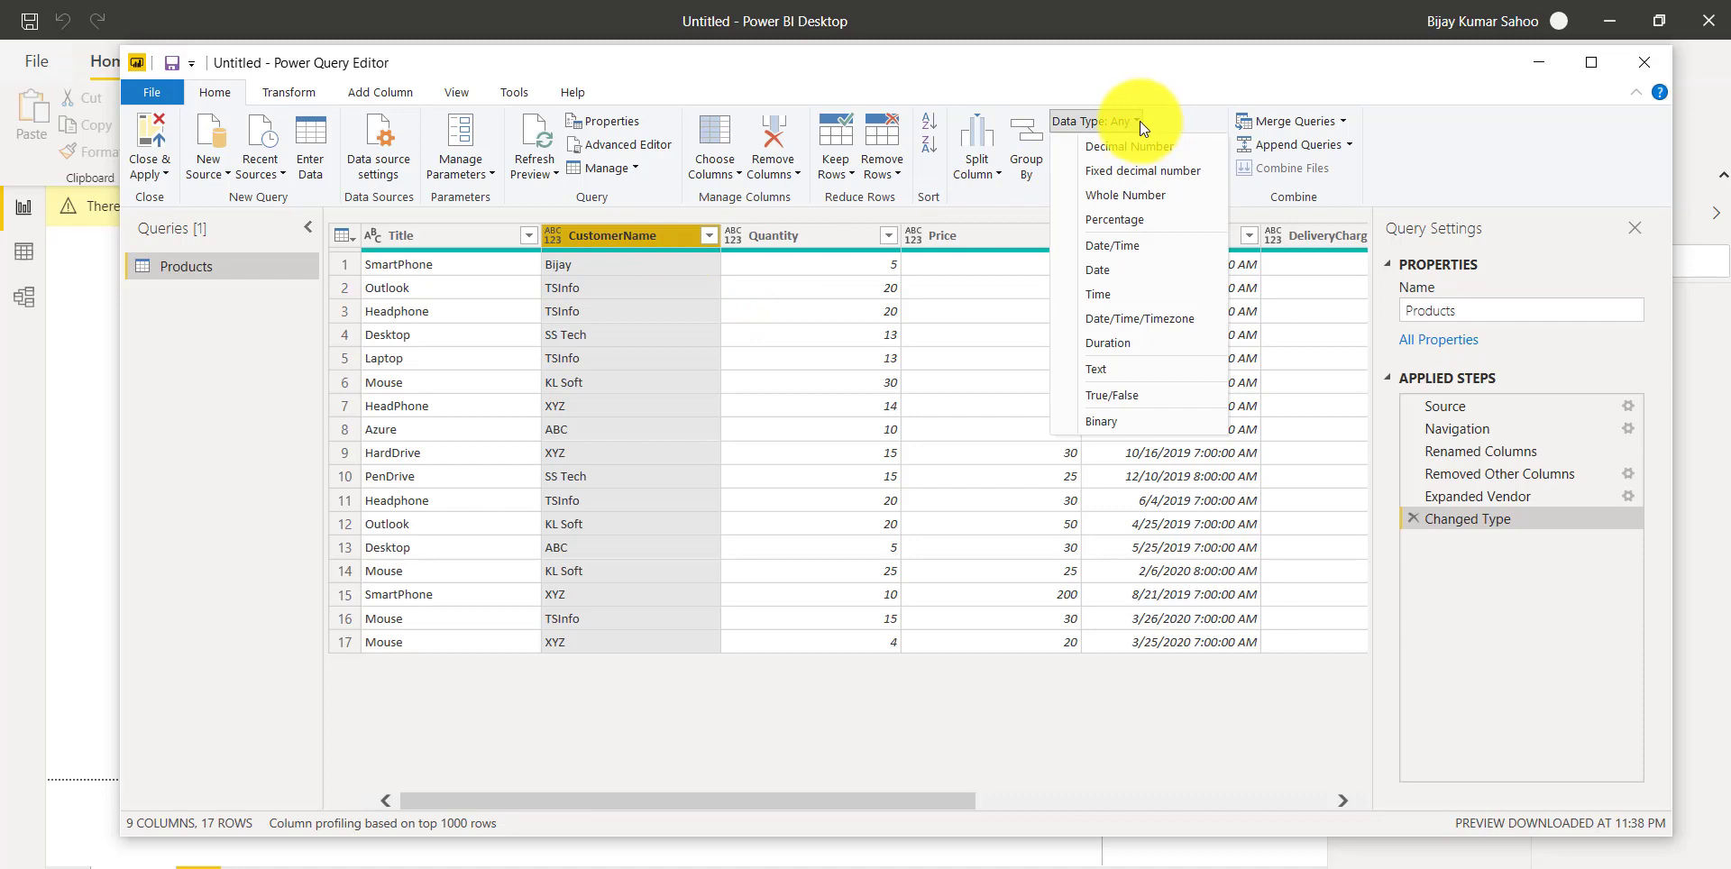
click(1115, 365)
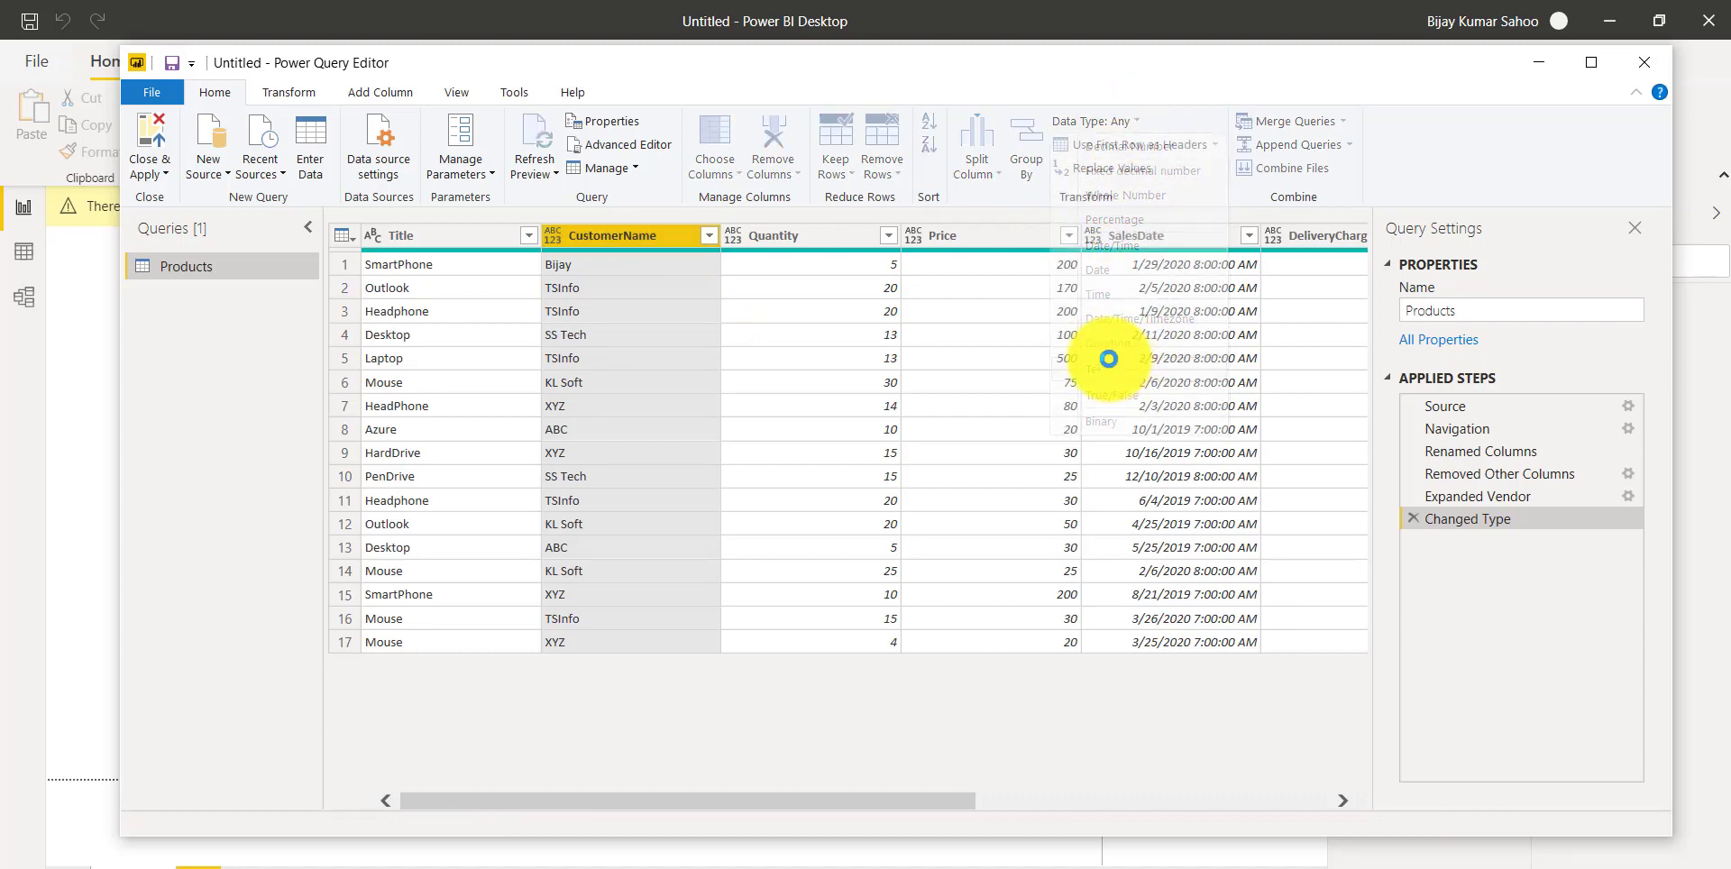
Step: Set the data type of the Quantity and Price columns to Whole Number
click(825, 236)
click(1134, 120)
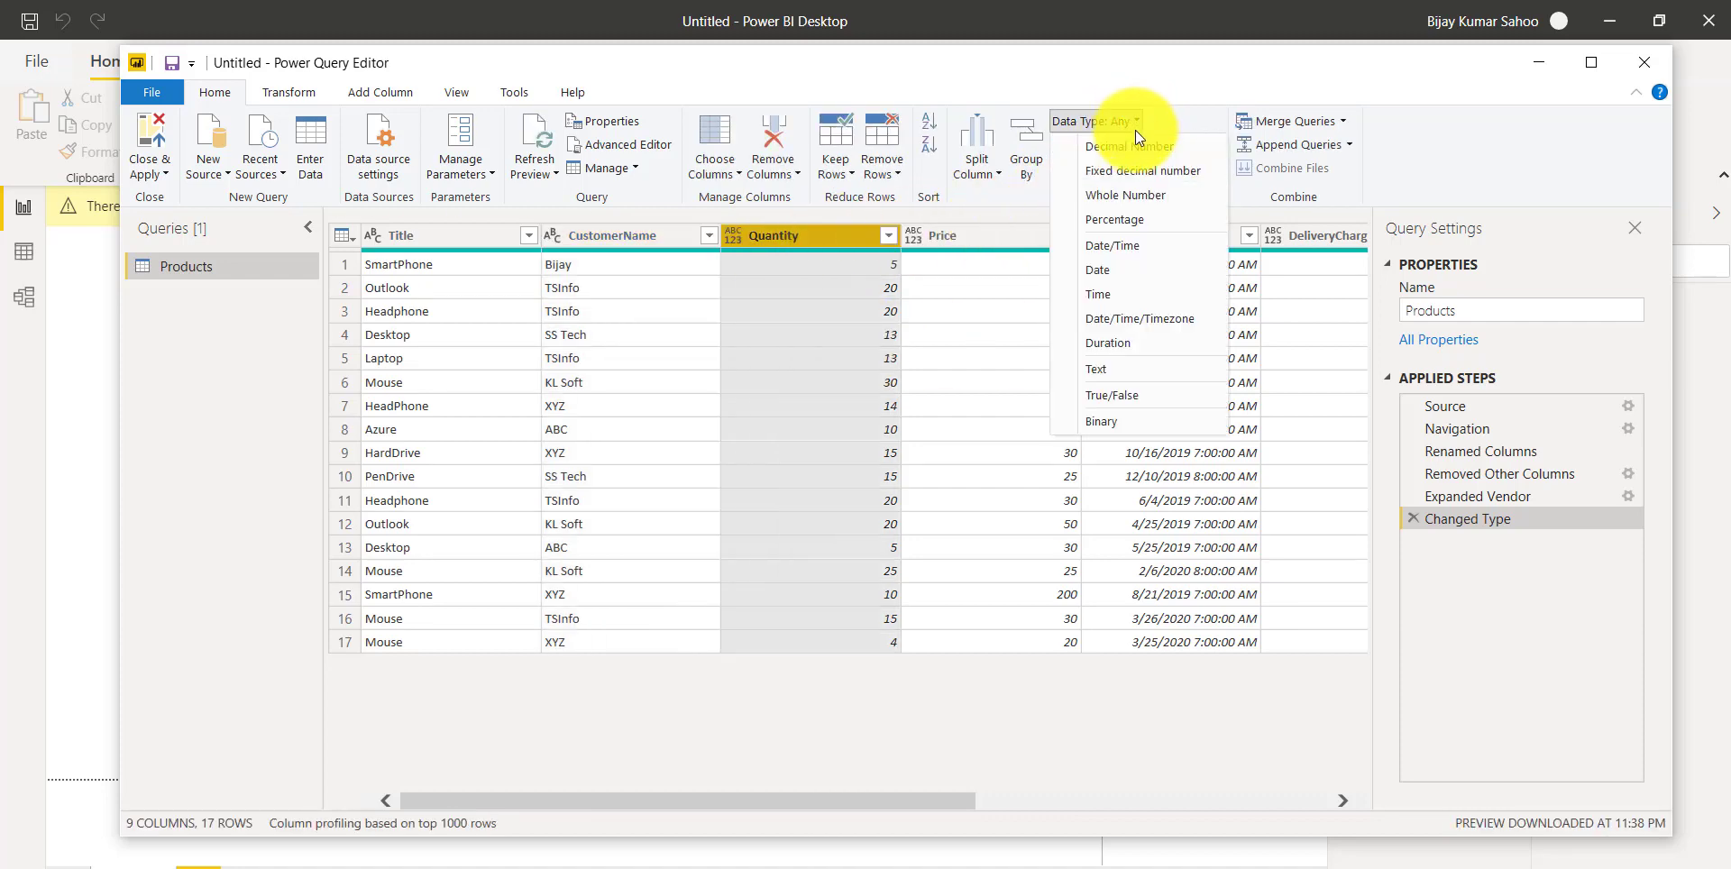
click(1133, 194)
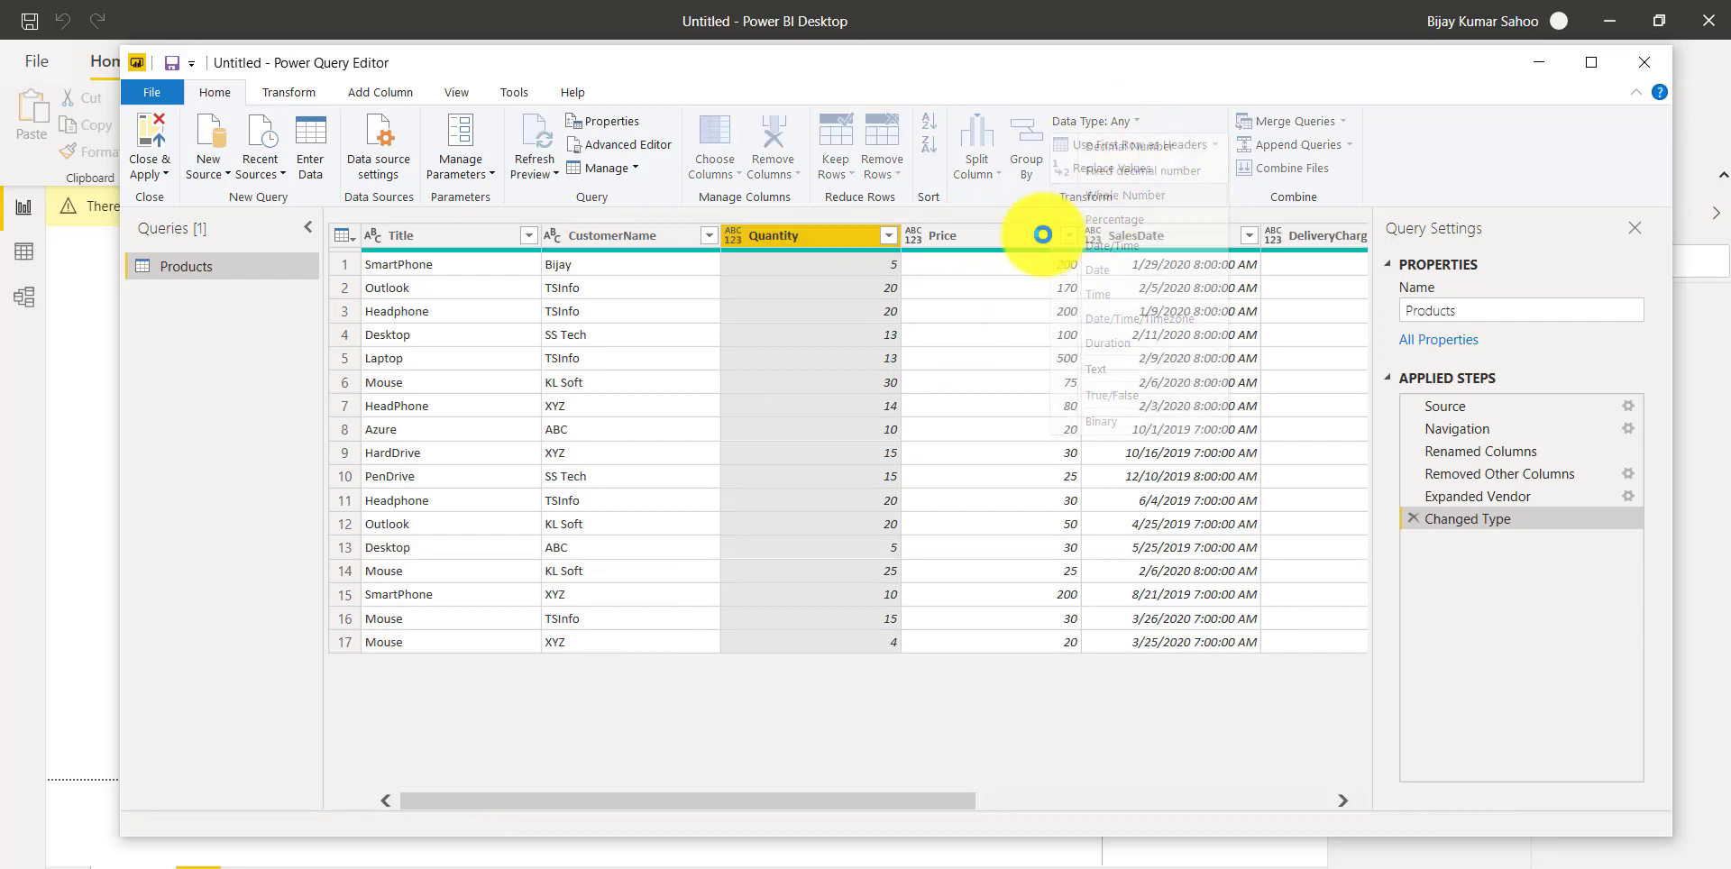
click(997, 240)
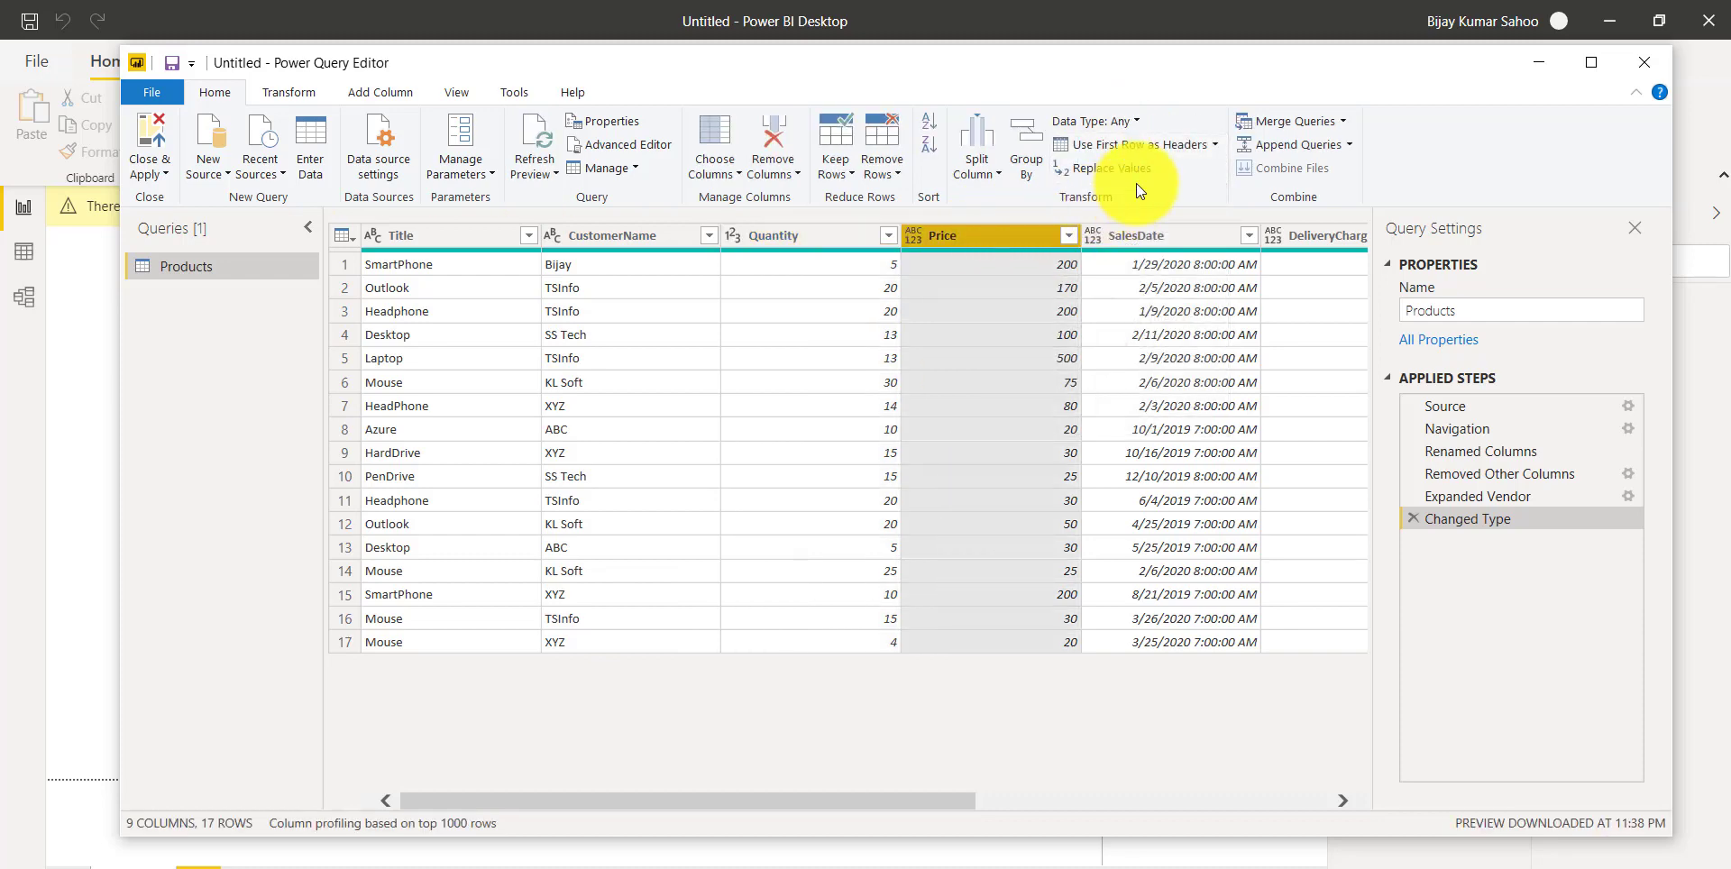
click(1138, 123)
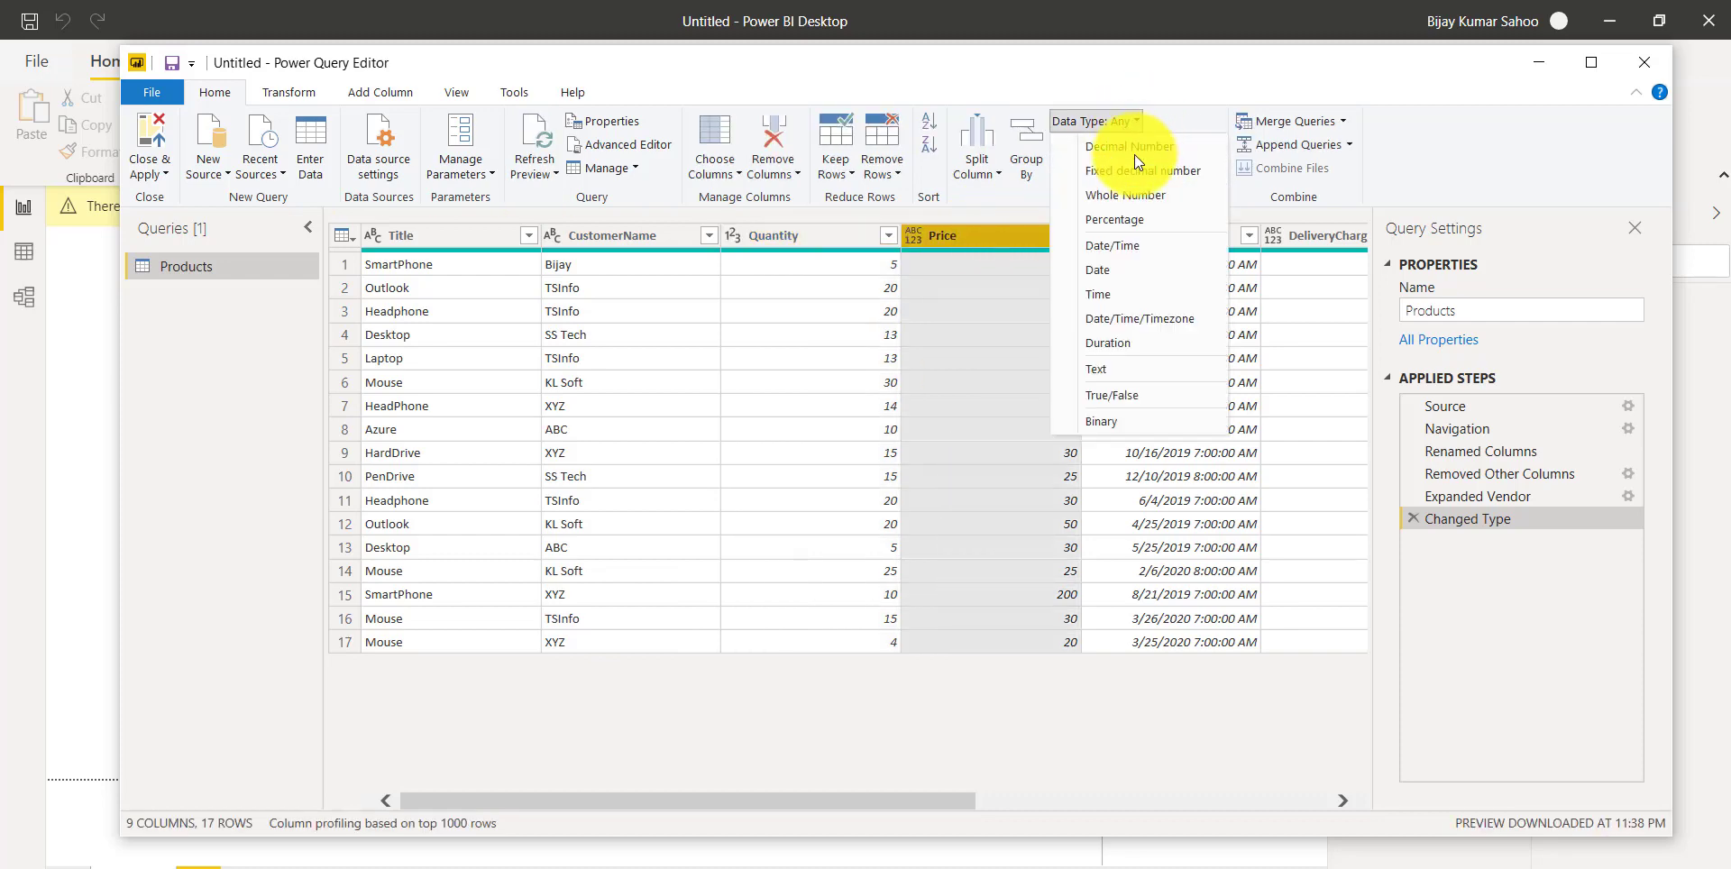
click(1129, 200)
Step: Set the data type of the SalesDate column to Date
click(1135, 236)
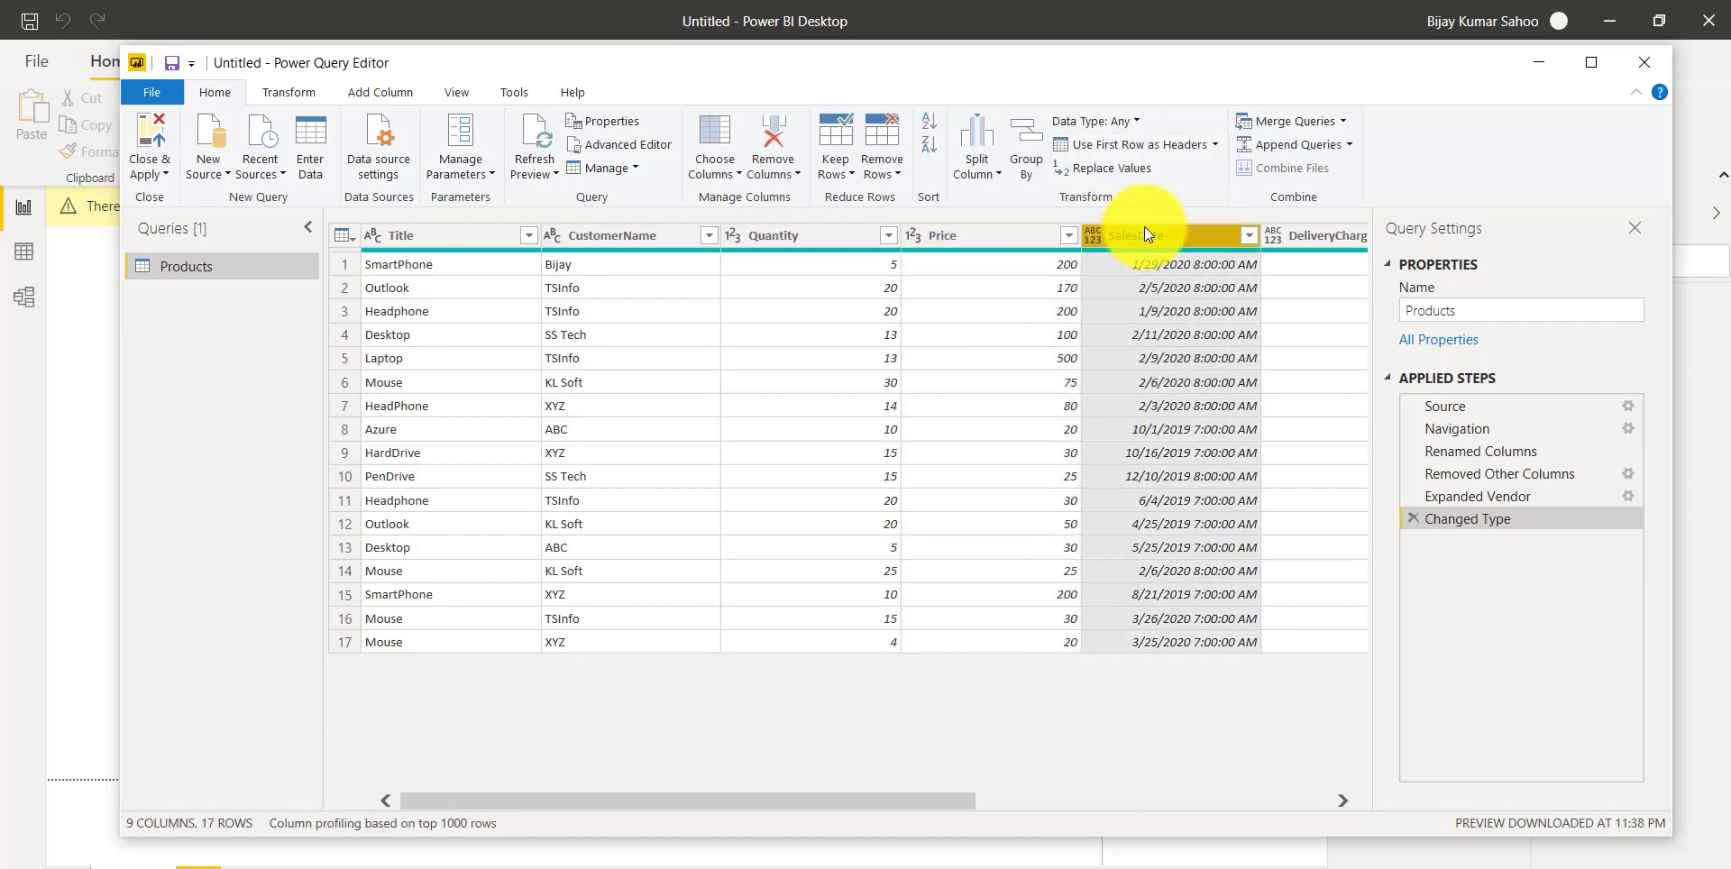
click(1138, 122)
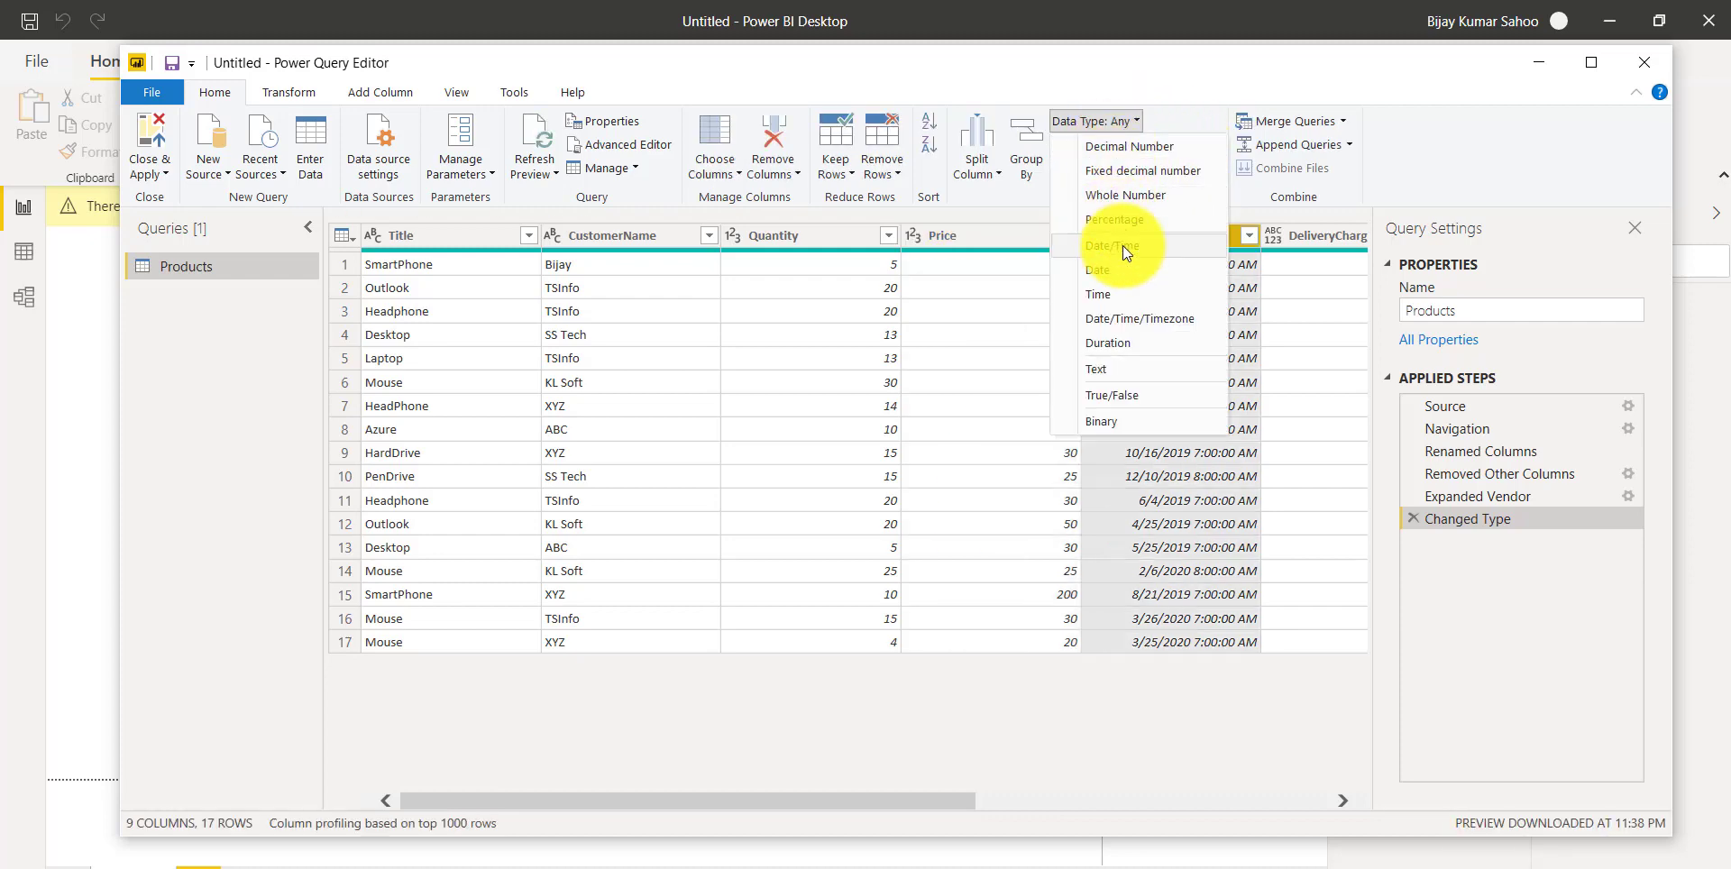
click(1101, 269)
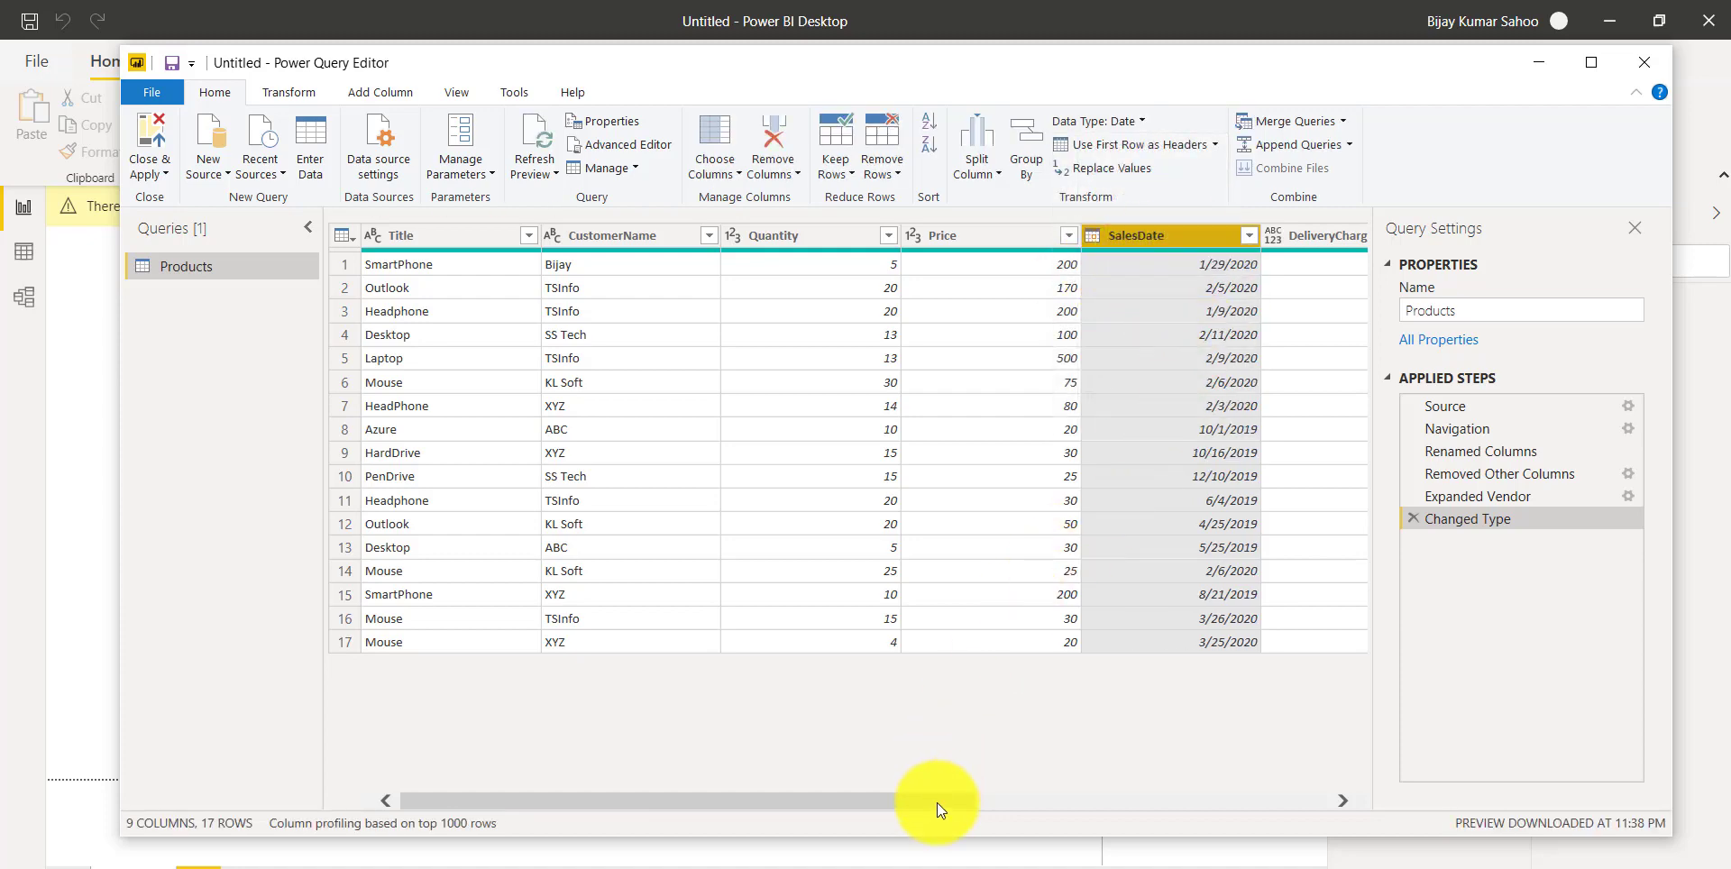
Step: Set the data type of the DeliveryCharges column to Whole Number
drag(938, 802, 1275, 804)
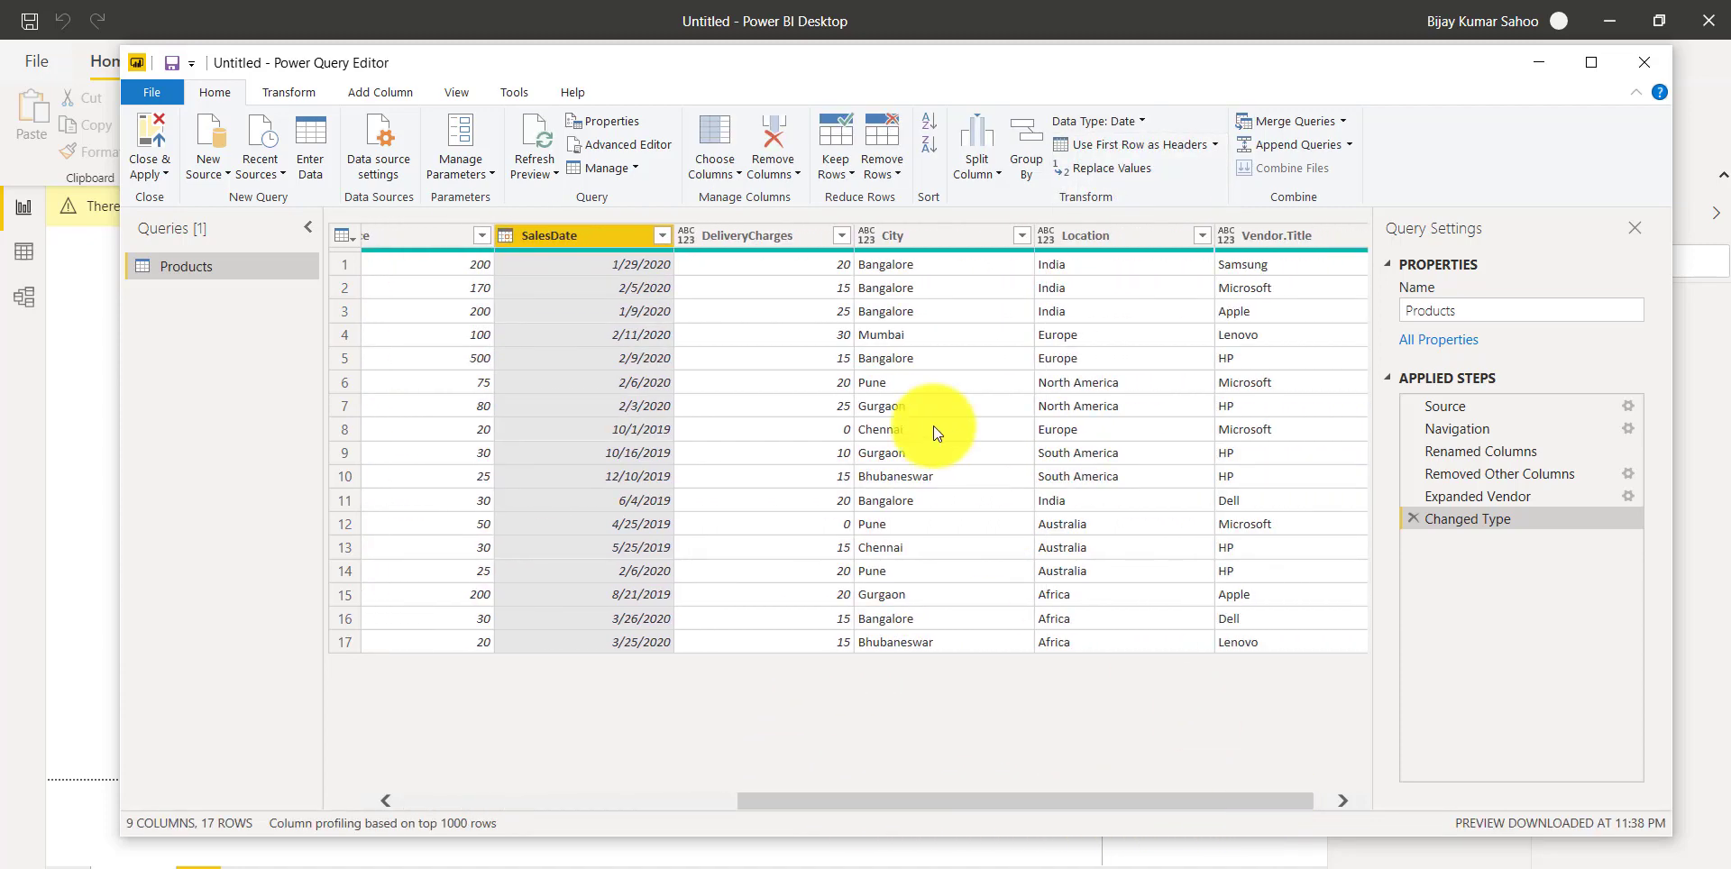
click(767, 235)
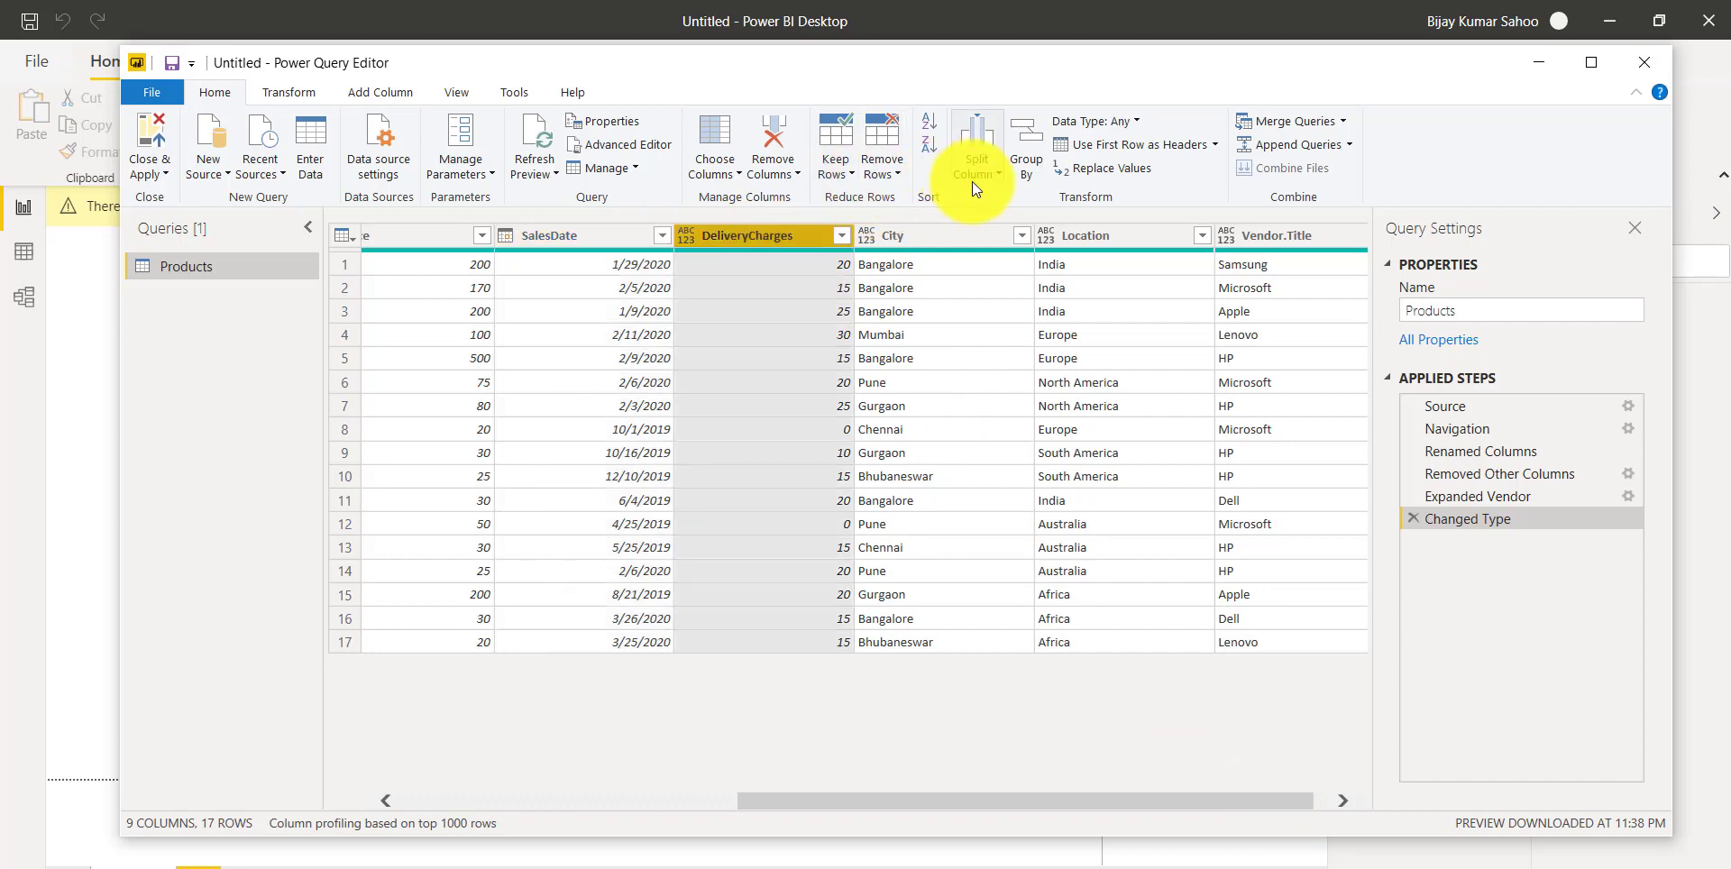
click(1135, 122)
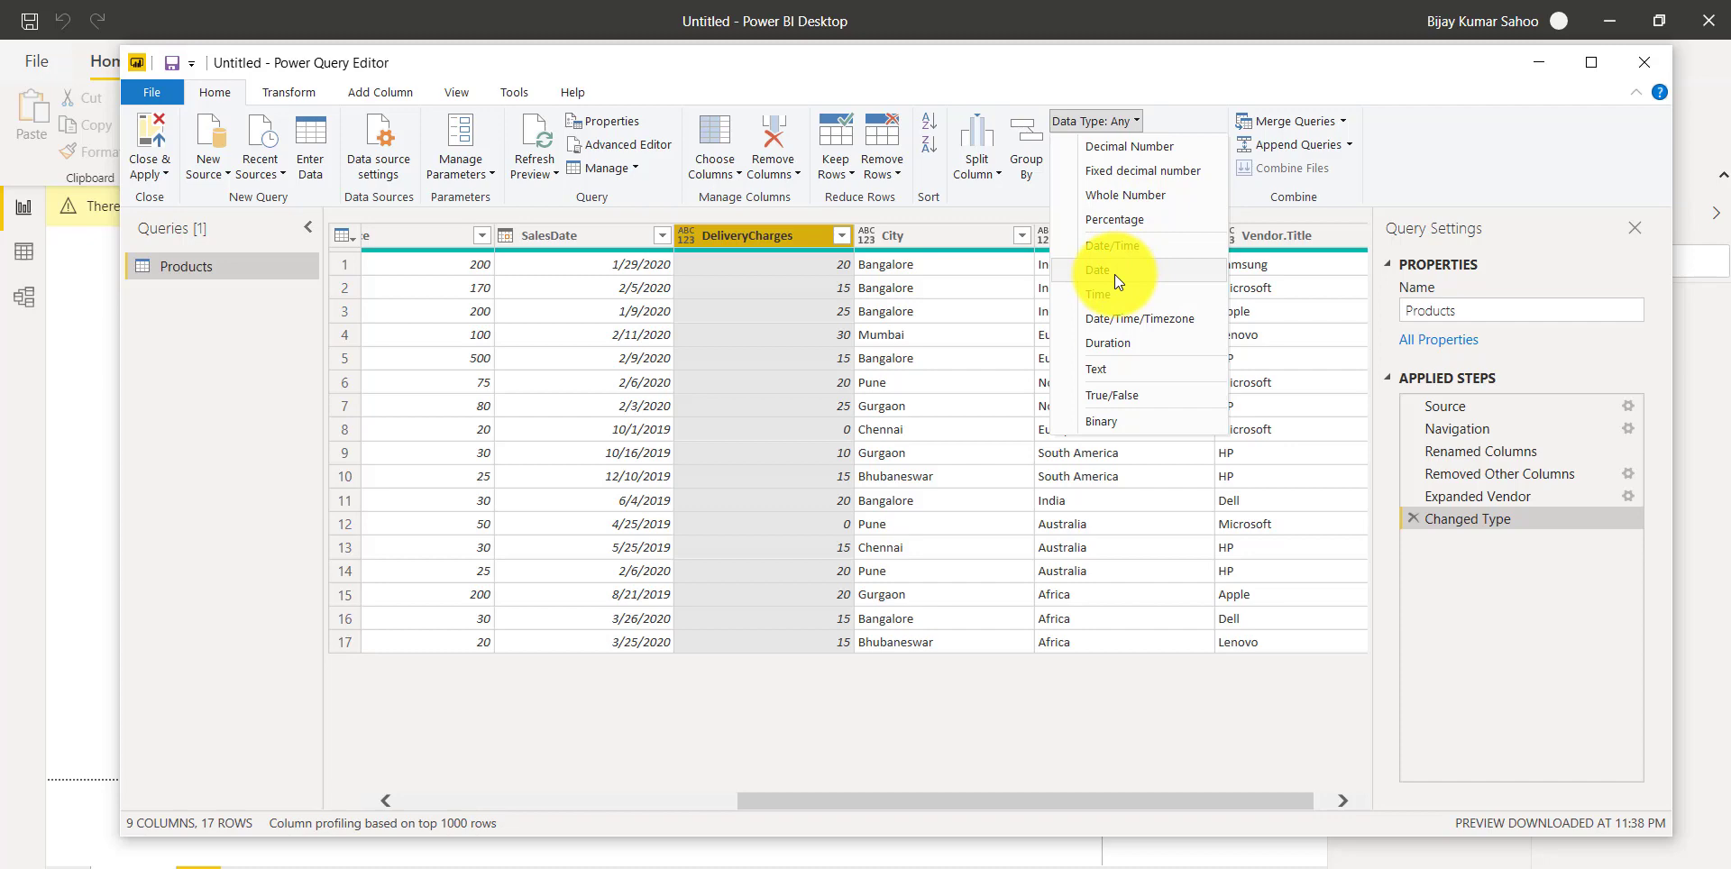
click(1118, 195)
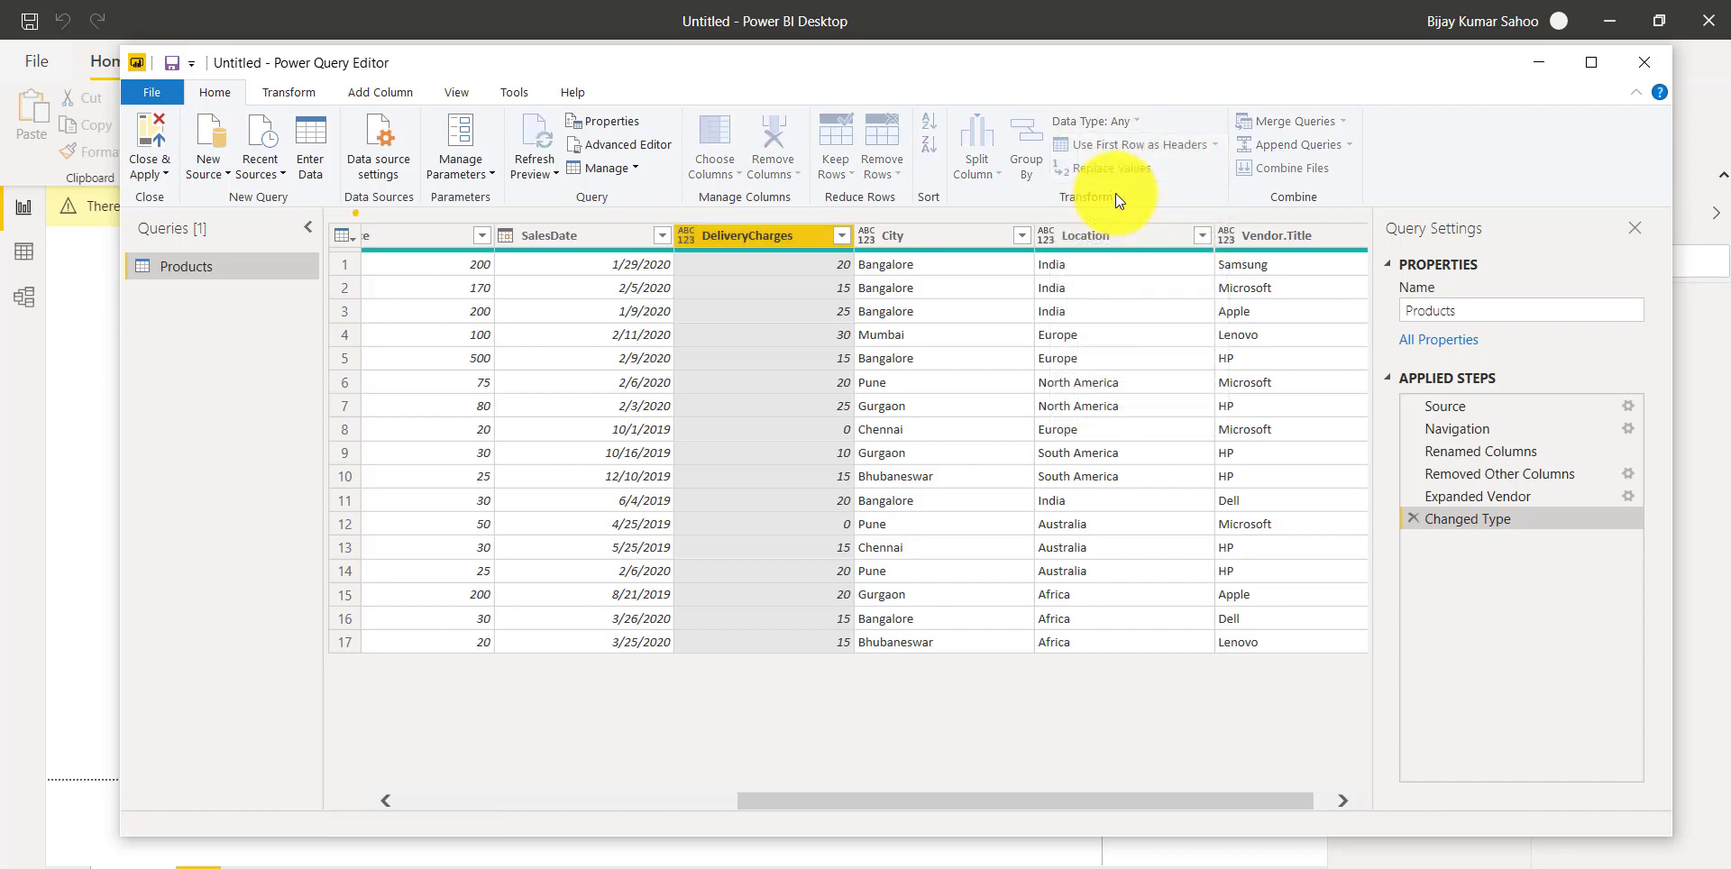
Step: Set the data type of the City, Location and Vendor.Title columns to Text
click(1004, 231)
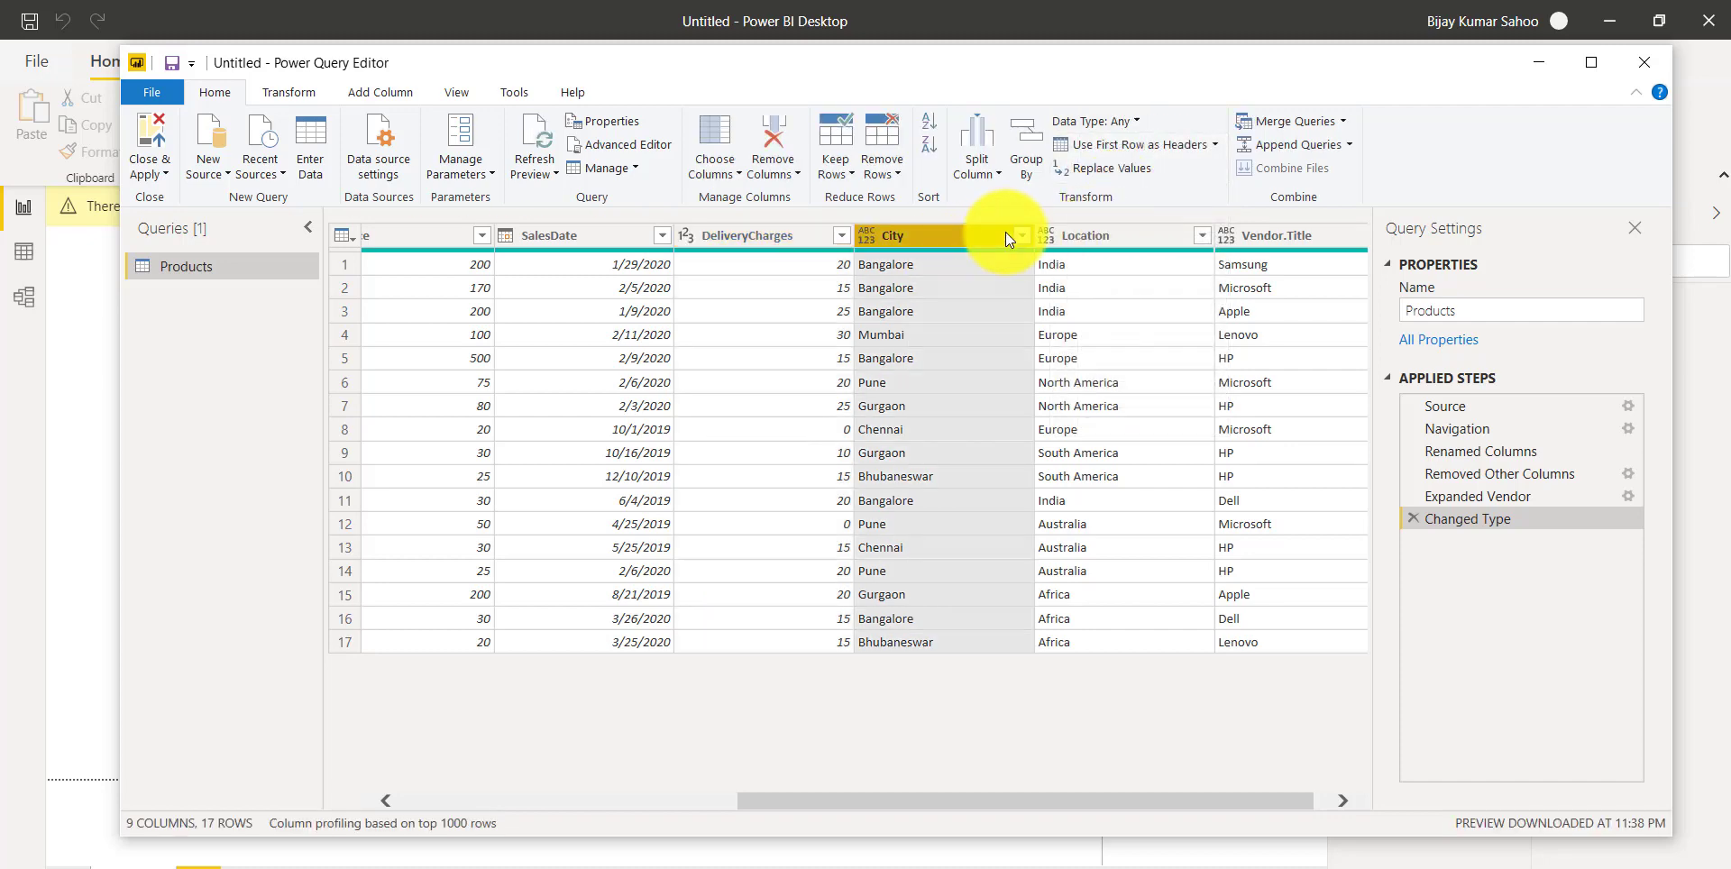
click(1132, 121)
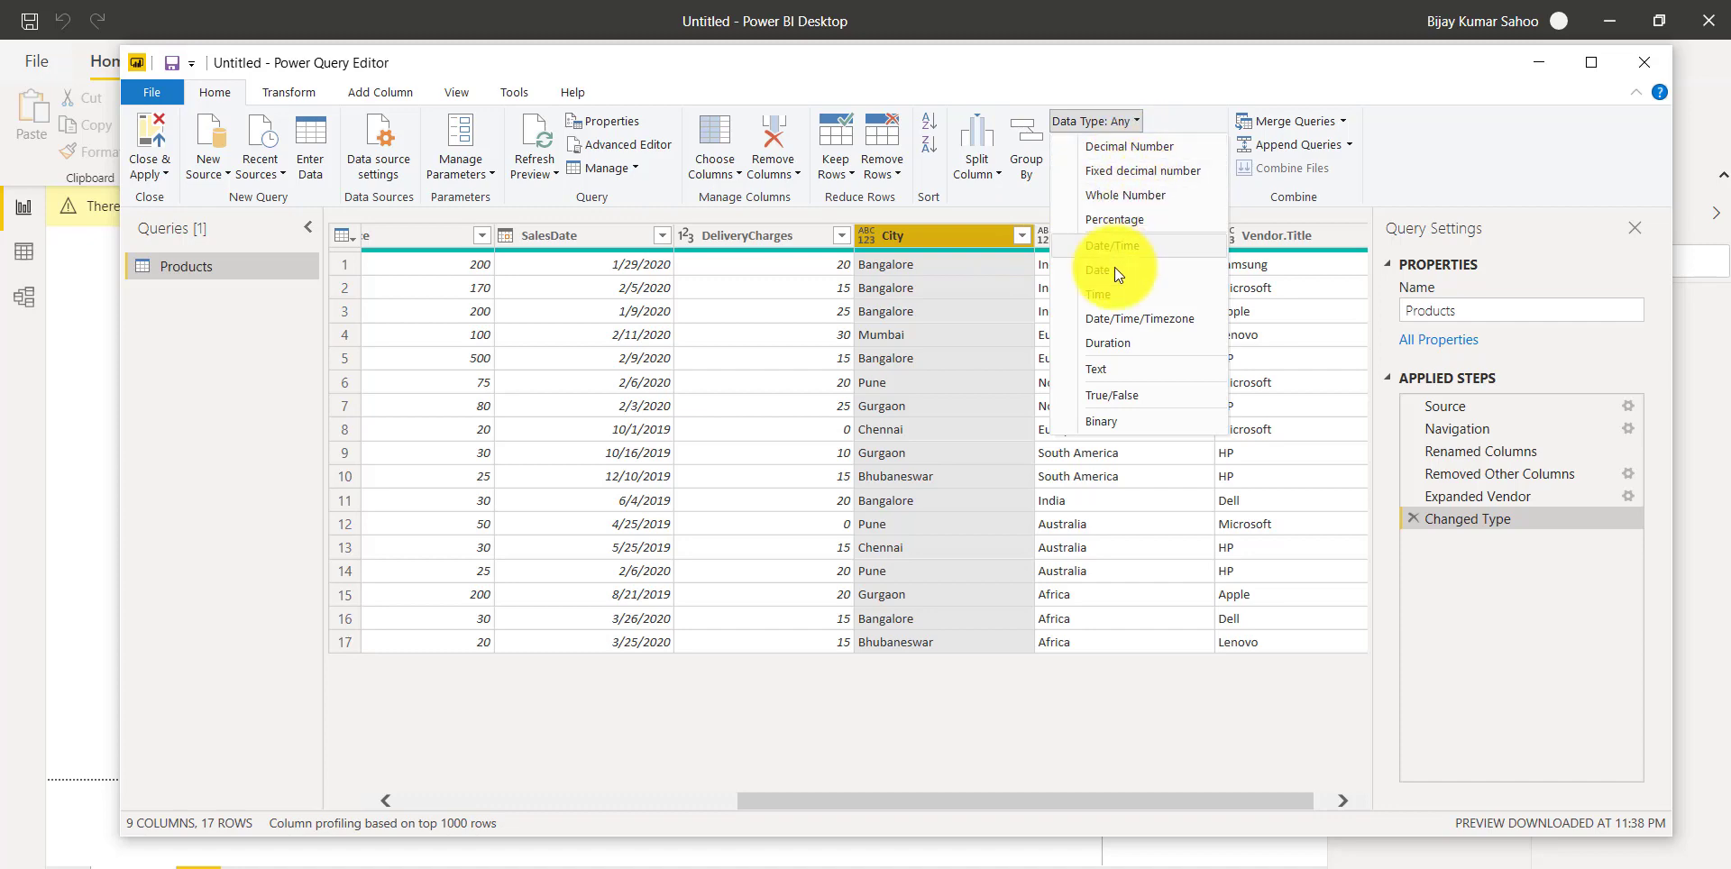
click(1111, 364)
click(1122, 237)
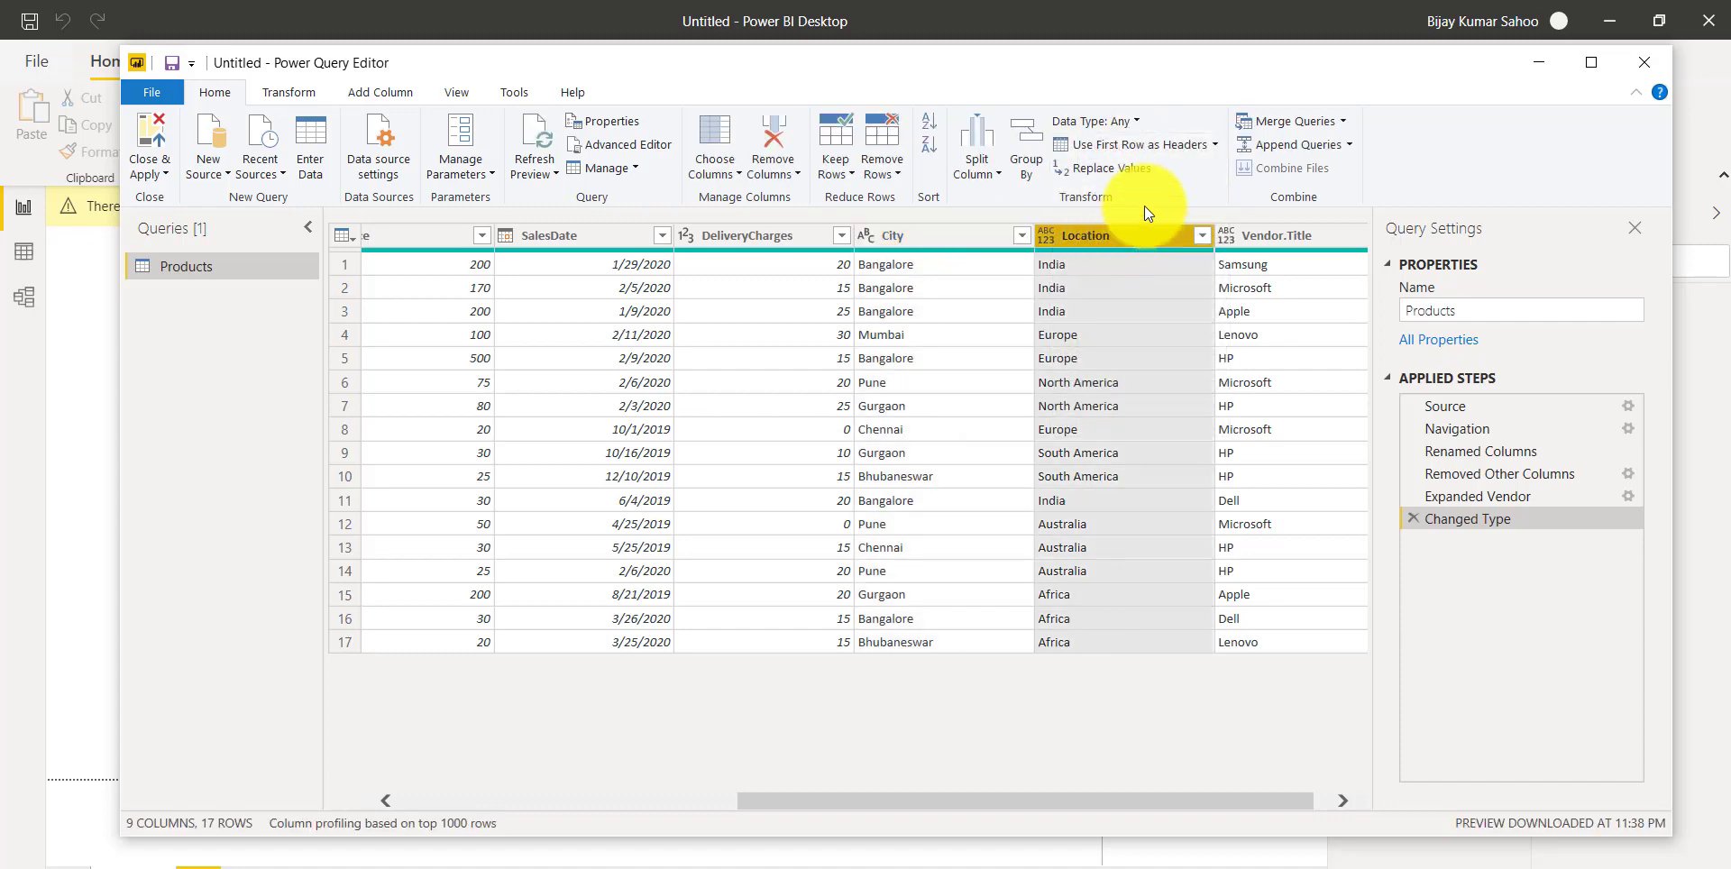
click(1138, 126)
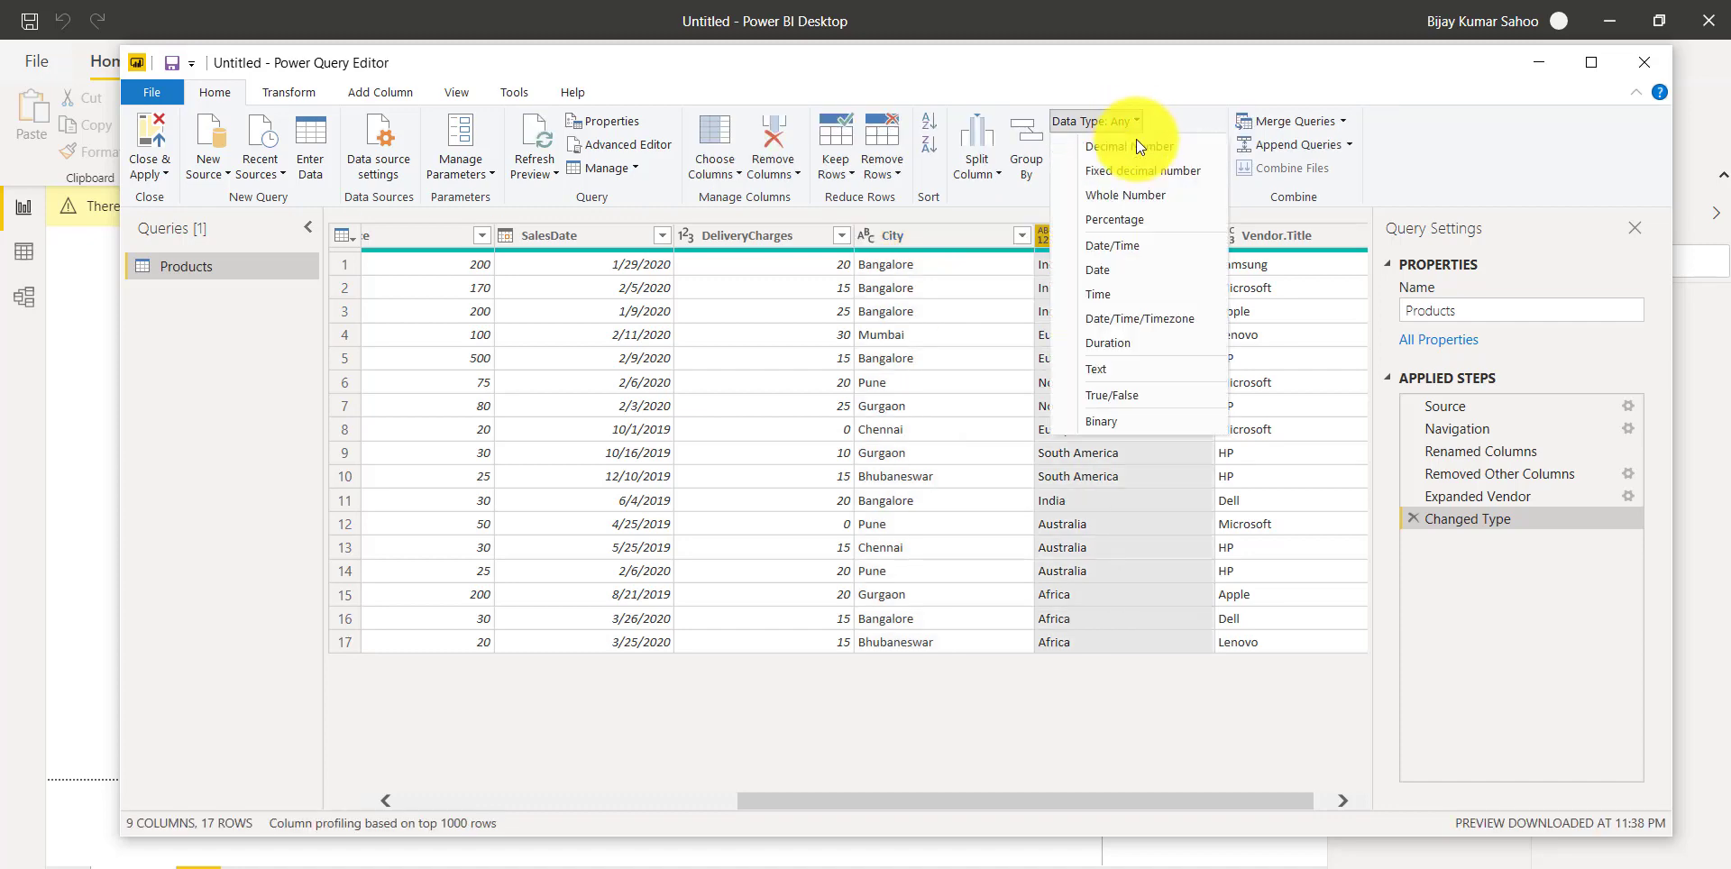
click(1116, 366)
click(1284, 236)
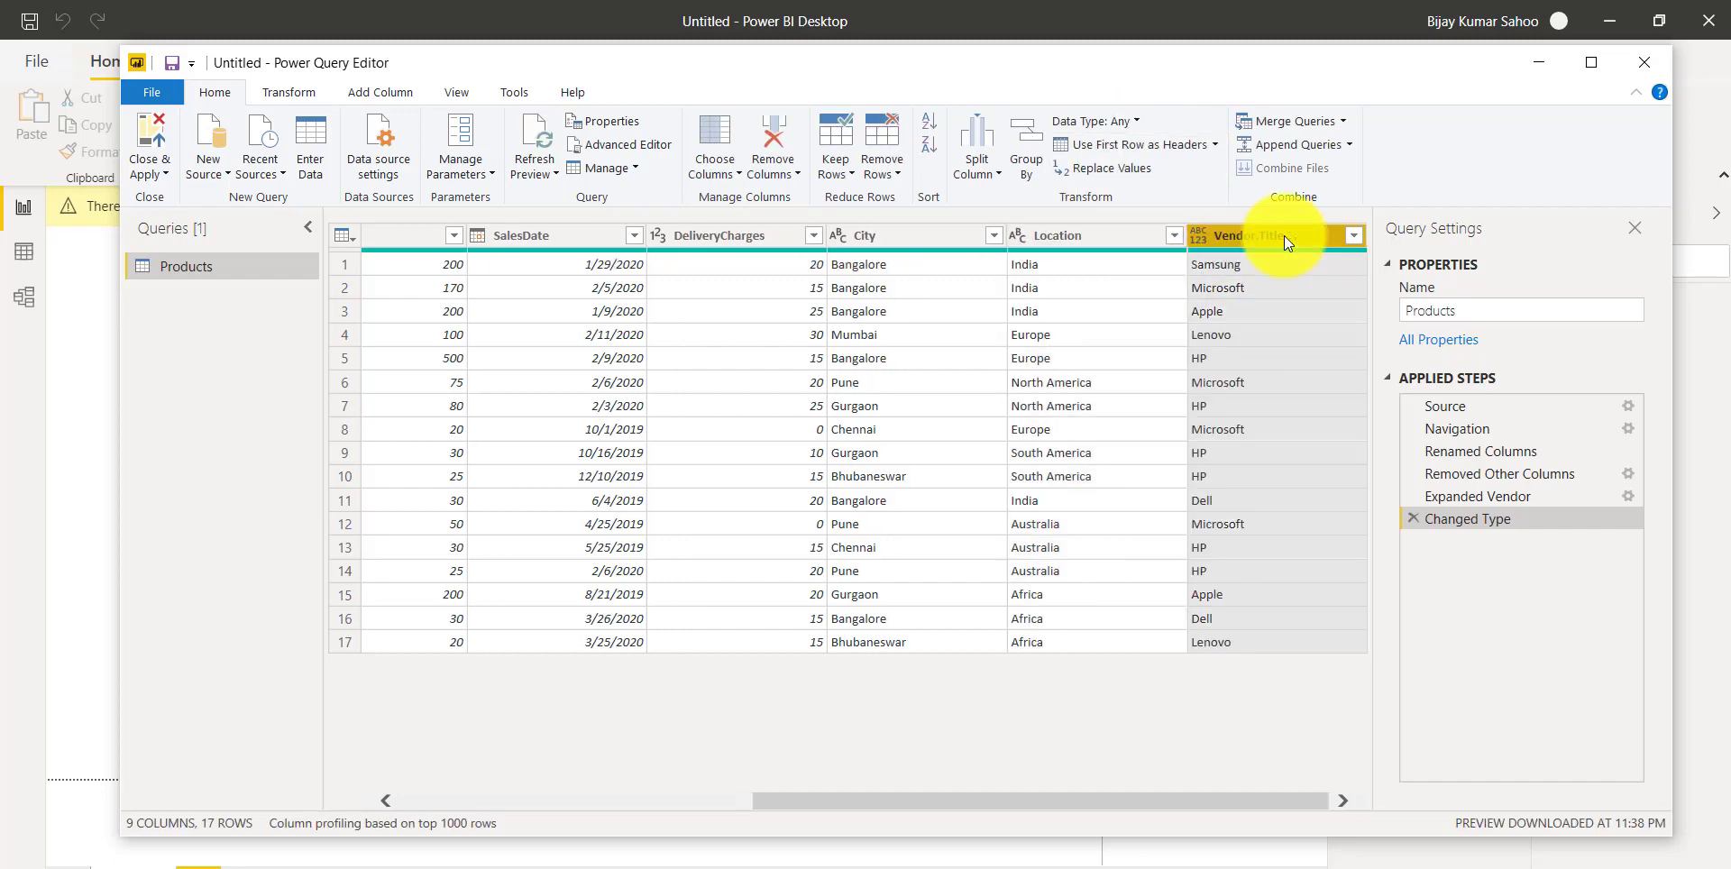
click(1104, 122)
click(1107, 372)
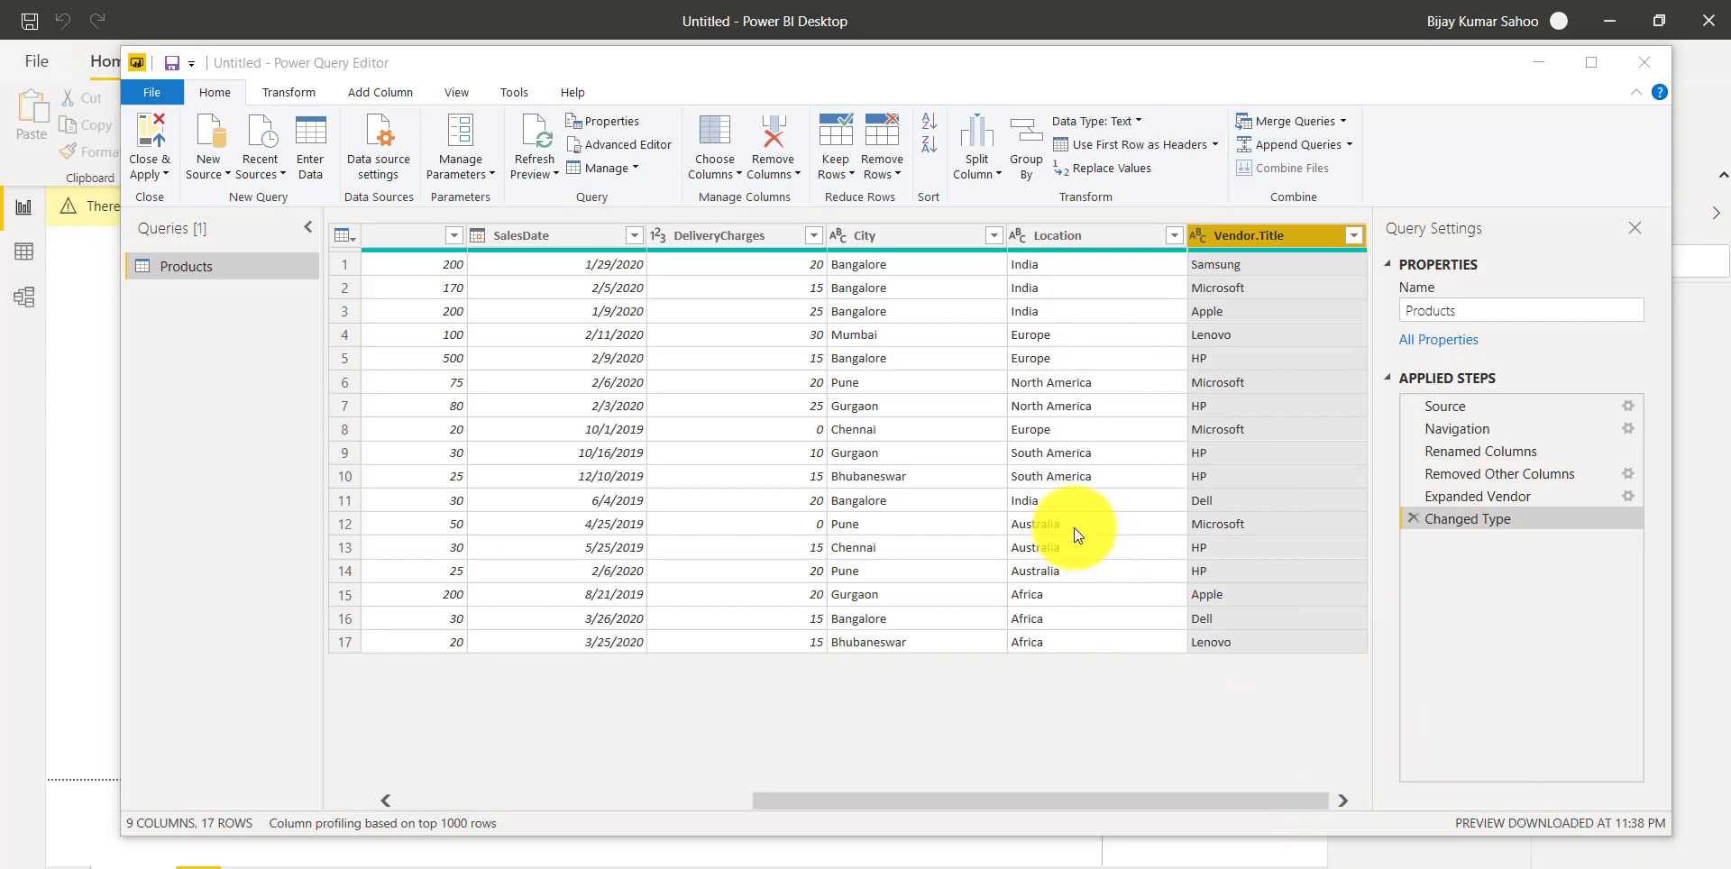
Step: Apply the query changes and close Power Query Editor to load the Products table into the report
click(169, 181)
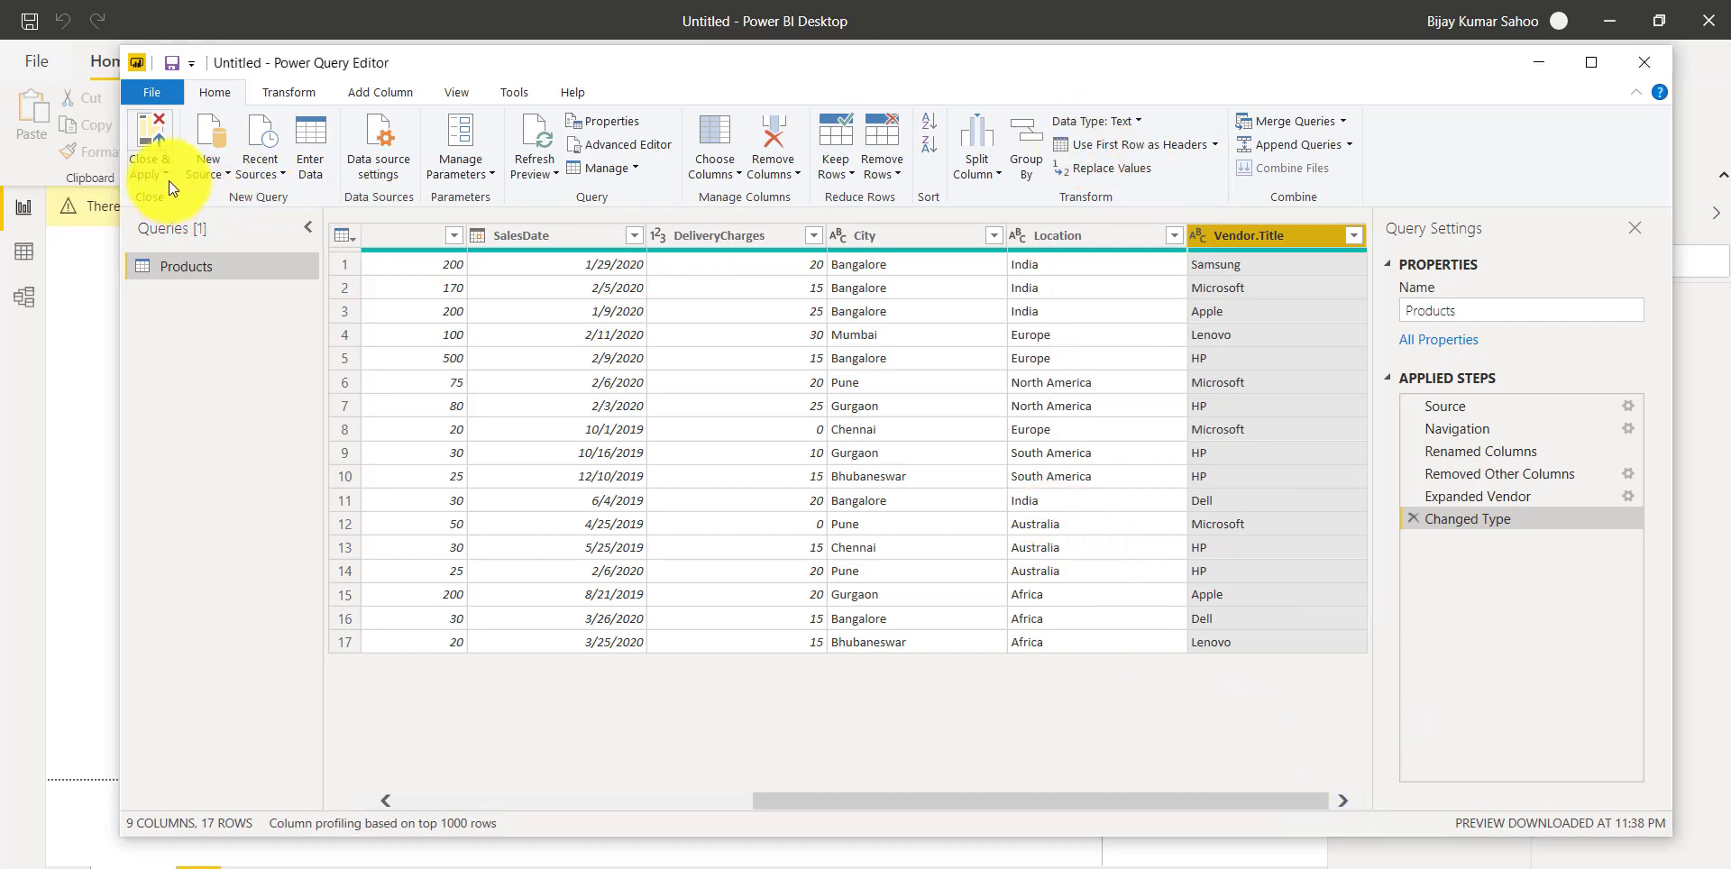
click(169, 177)
click(186, 202)
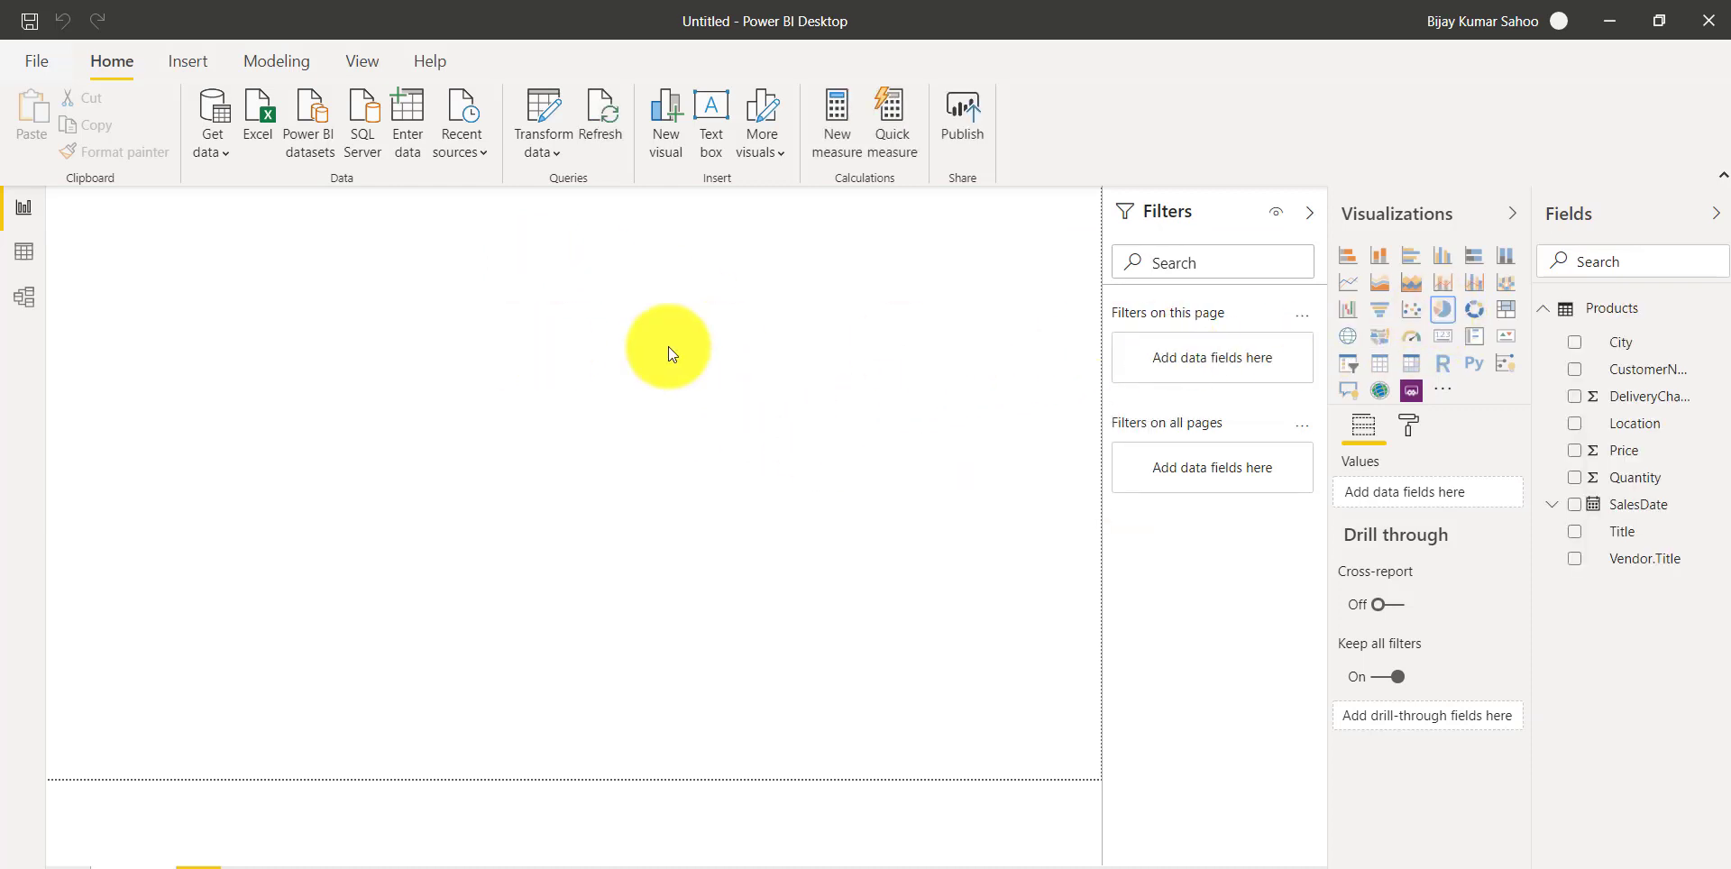
click(1474, 309)
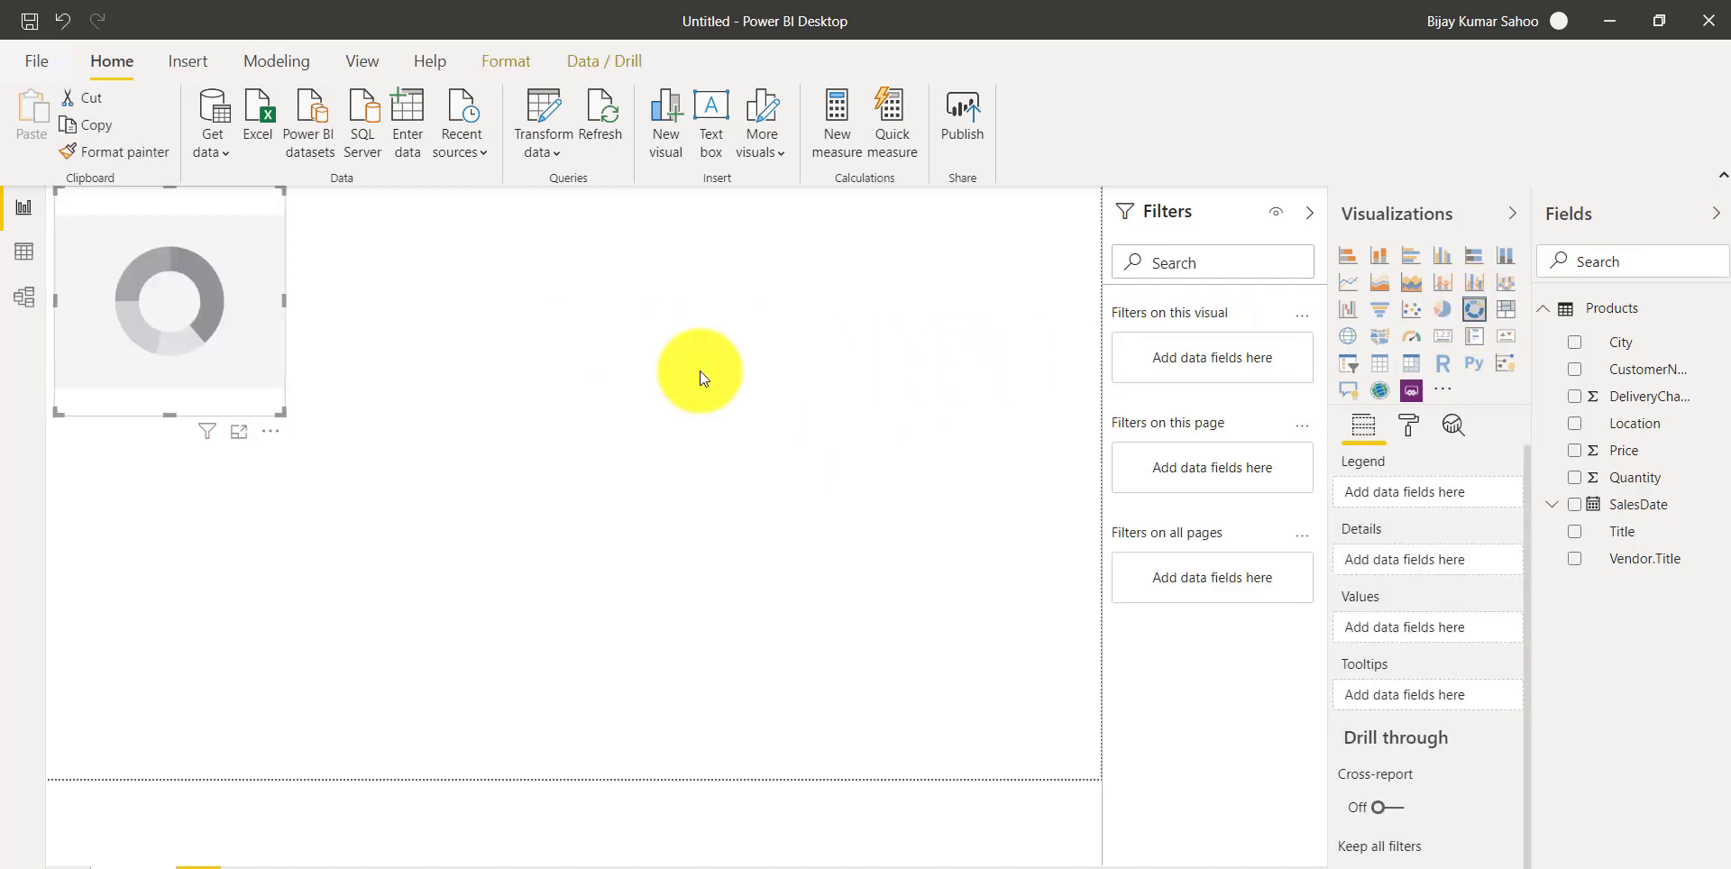
click(270, 431)
click(301, 457)
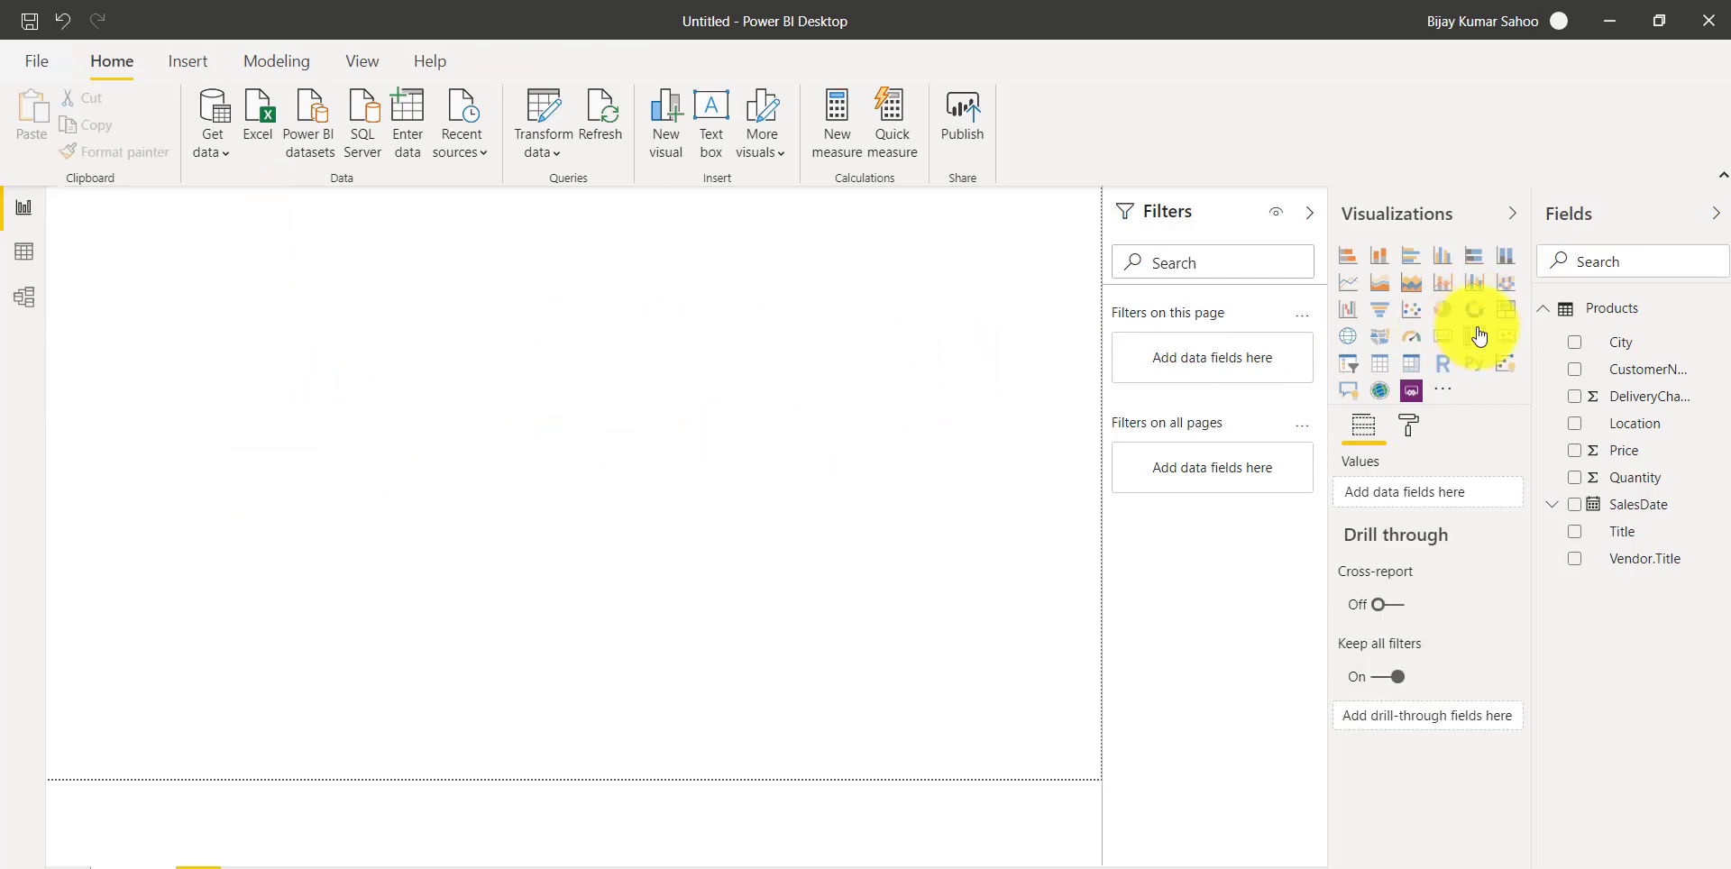
Step: Add an empty pie chart to the report page, enlarge it and place it in the left half of the page
key(ctrl+z)
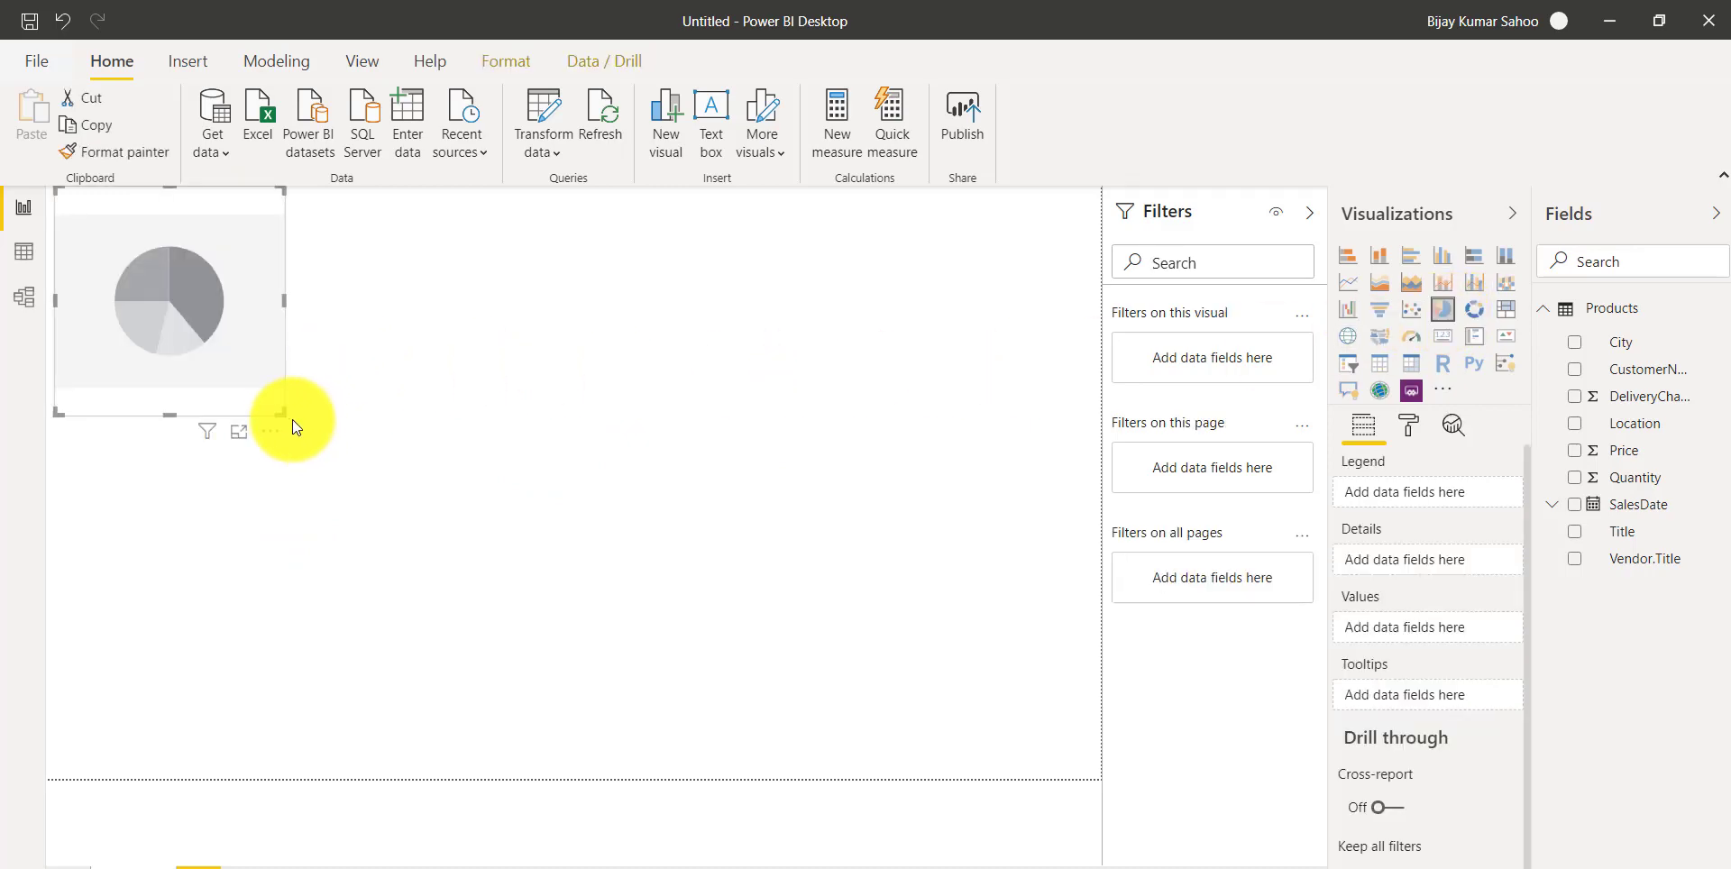
drag(282, 413, 359, 499)
drag(337, 366, 418, 461)
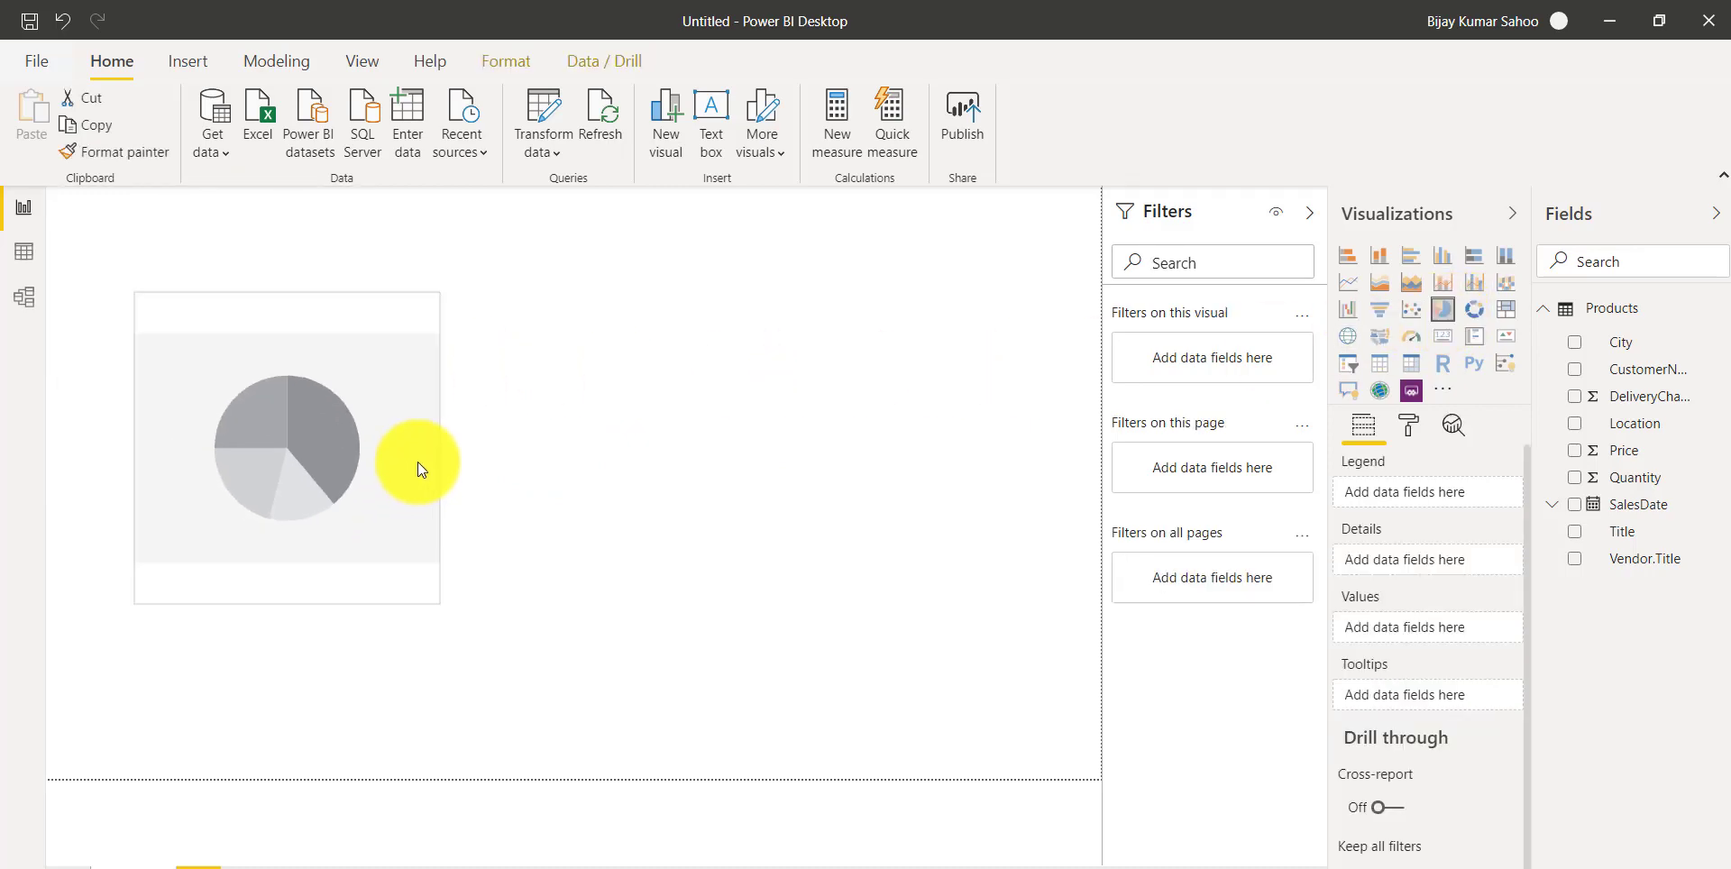
drag(440, 591, 502, 610)
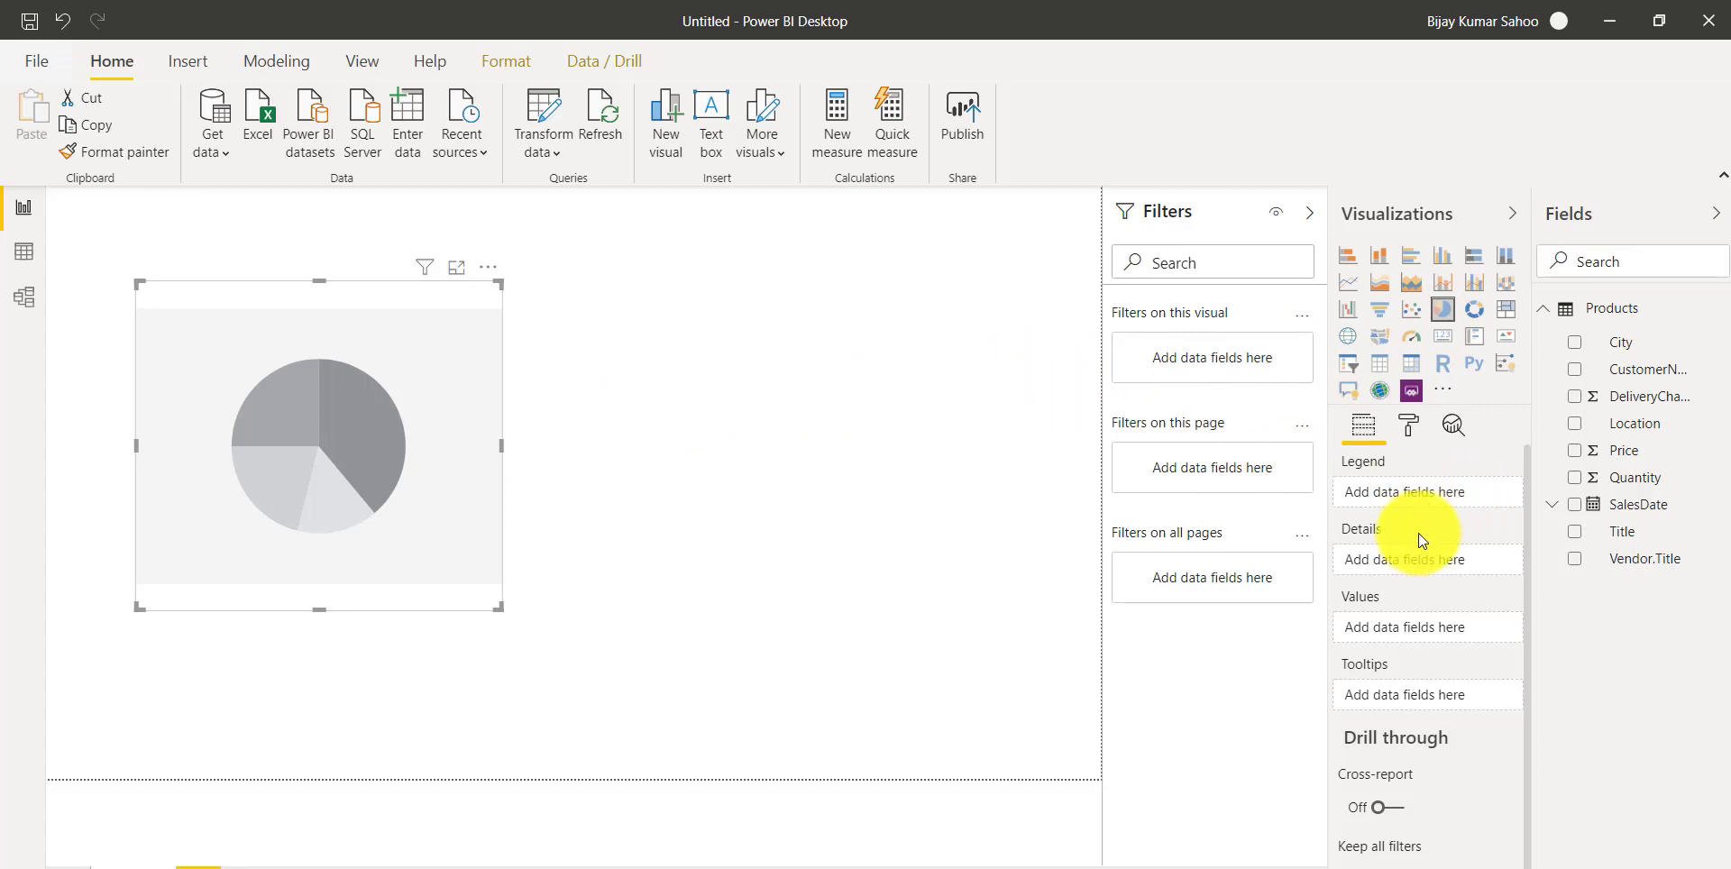
Step: Use Title as the pie chart's legend and Price as its values, and enlarge and reposition the chart on the left of the page
drag(1642, 506, 1469, 495)
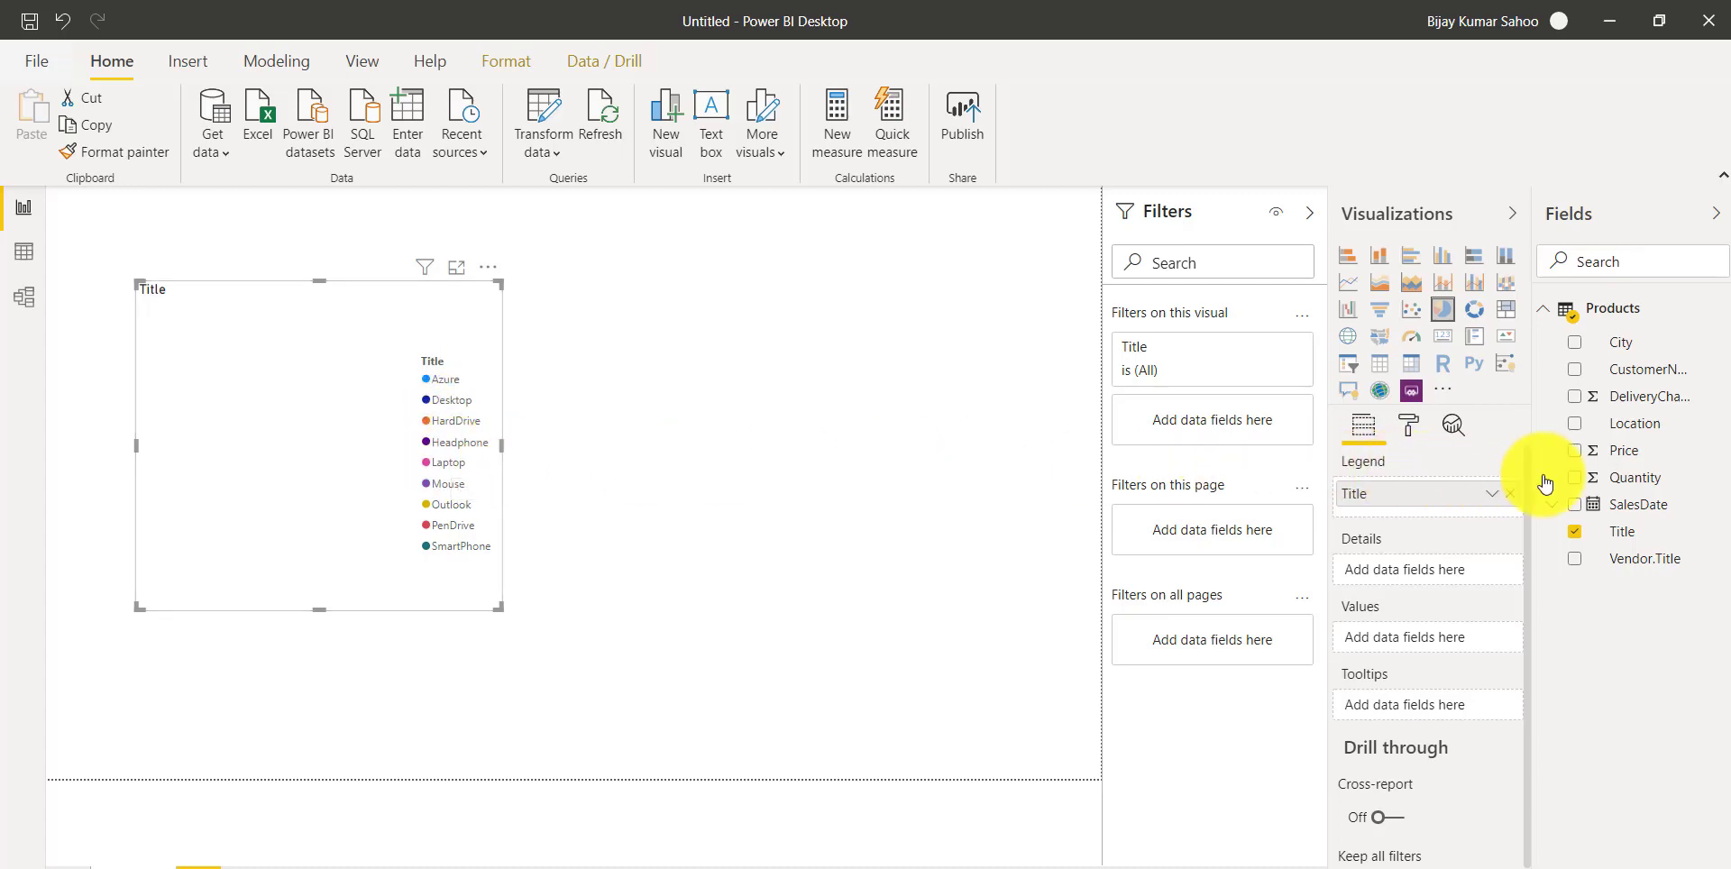
drag(1626, 461, 1421, 637)
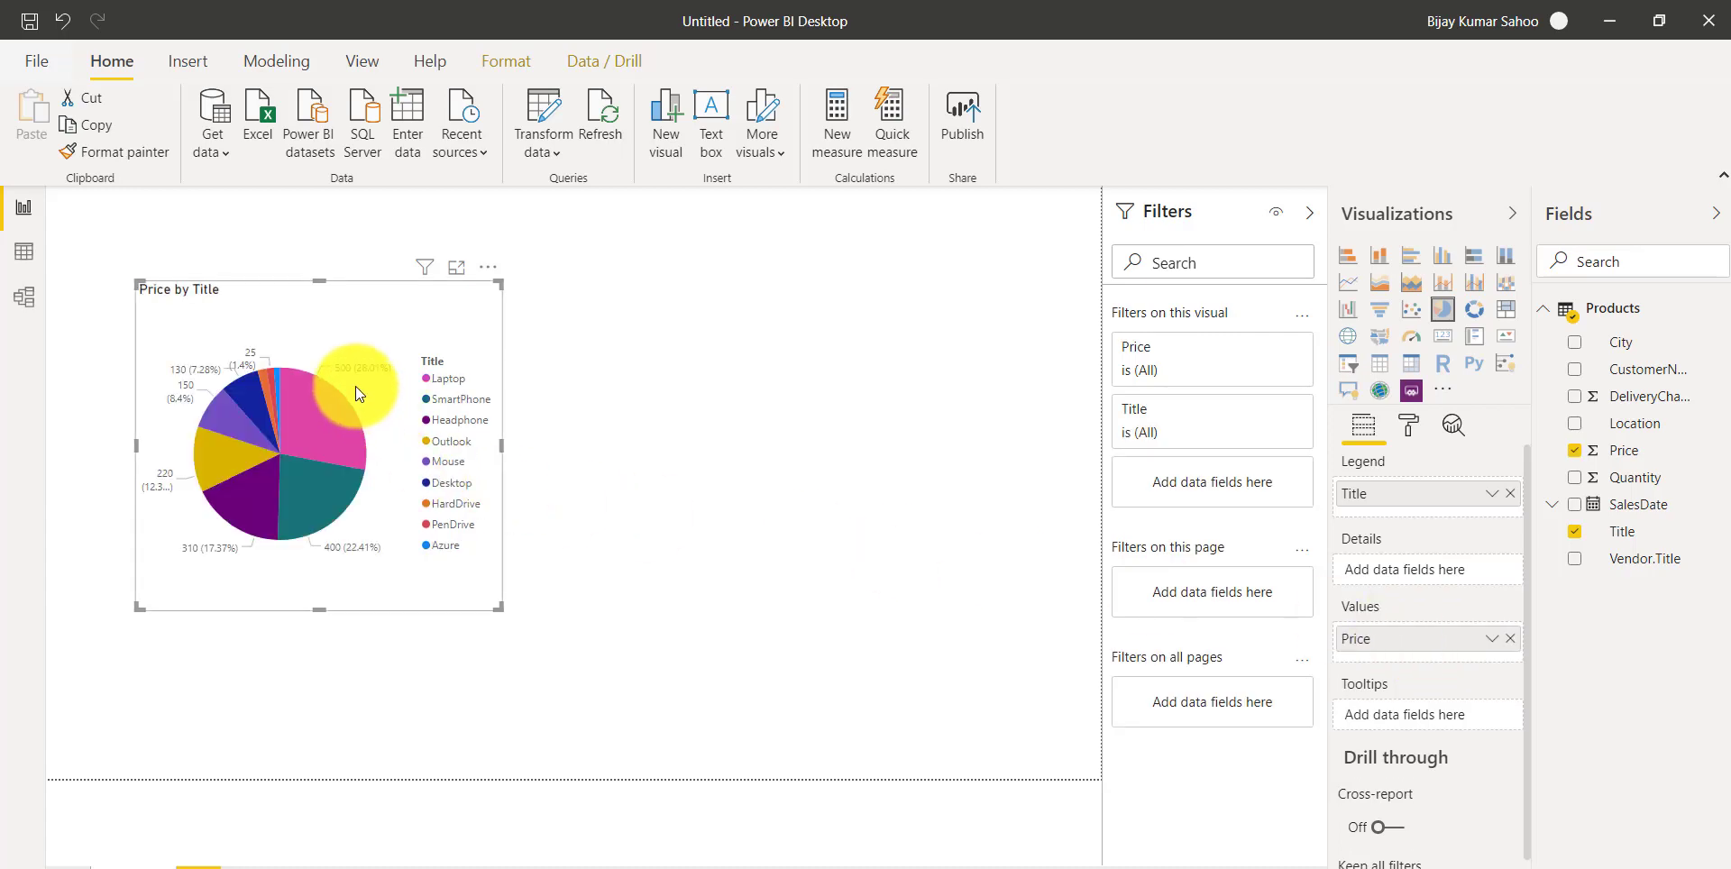
drag(501, 607, 628, 667)
drag(413, 294, 350, 258)
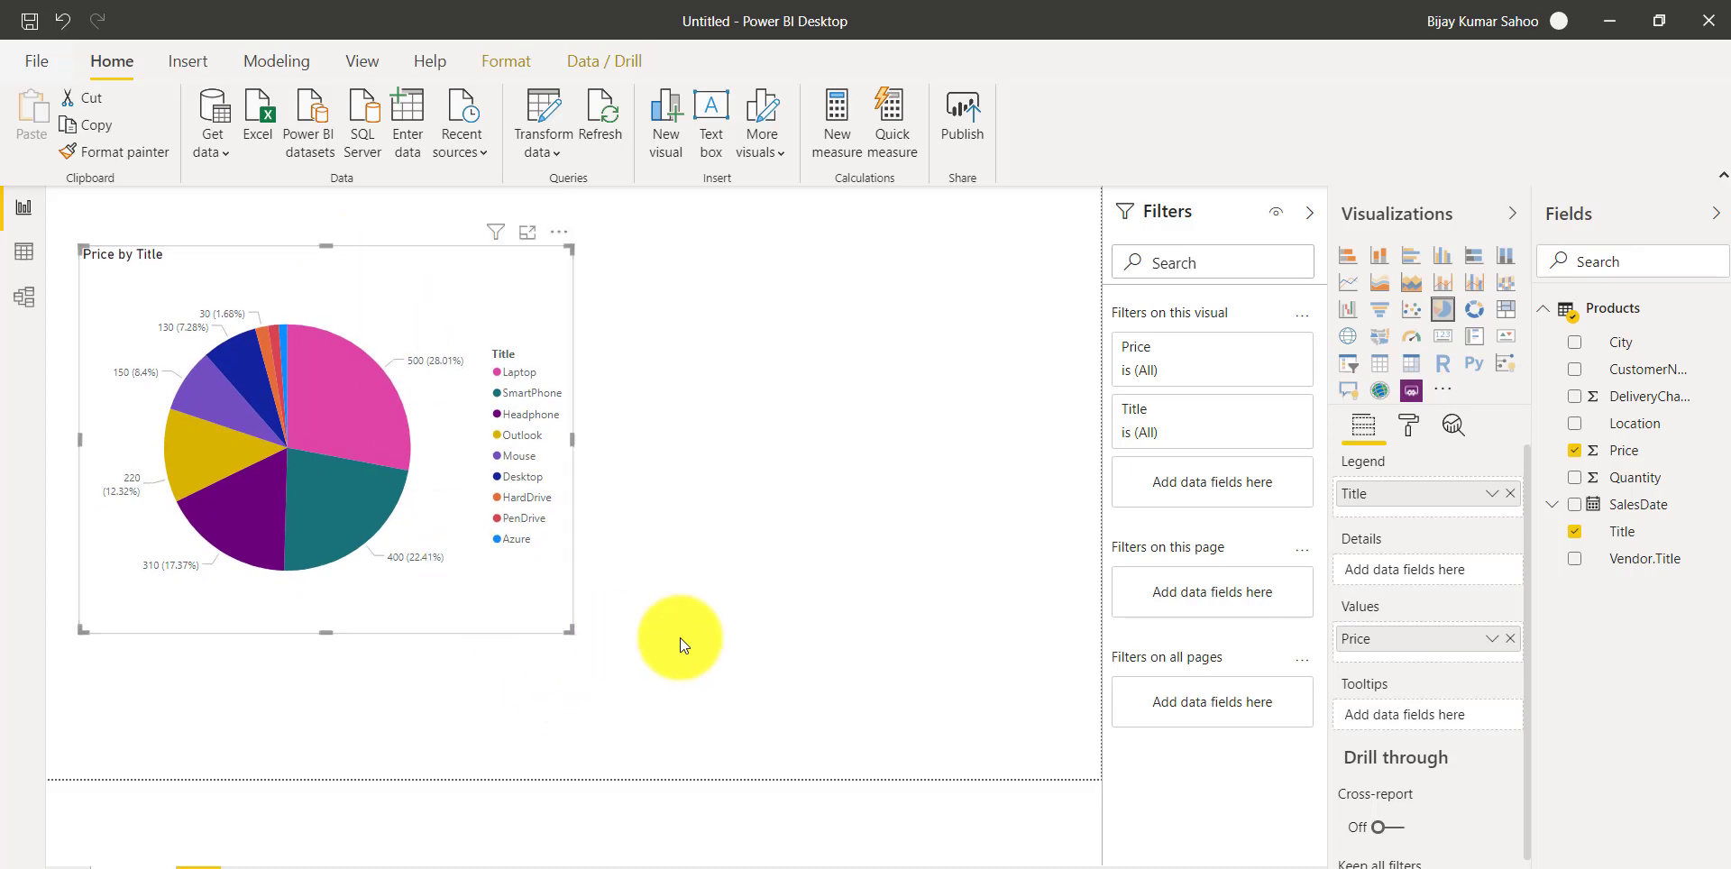
drag(571, 629, 552, 628)
click(788, 501)
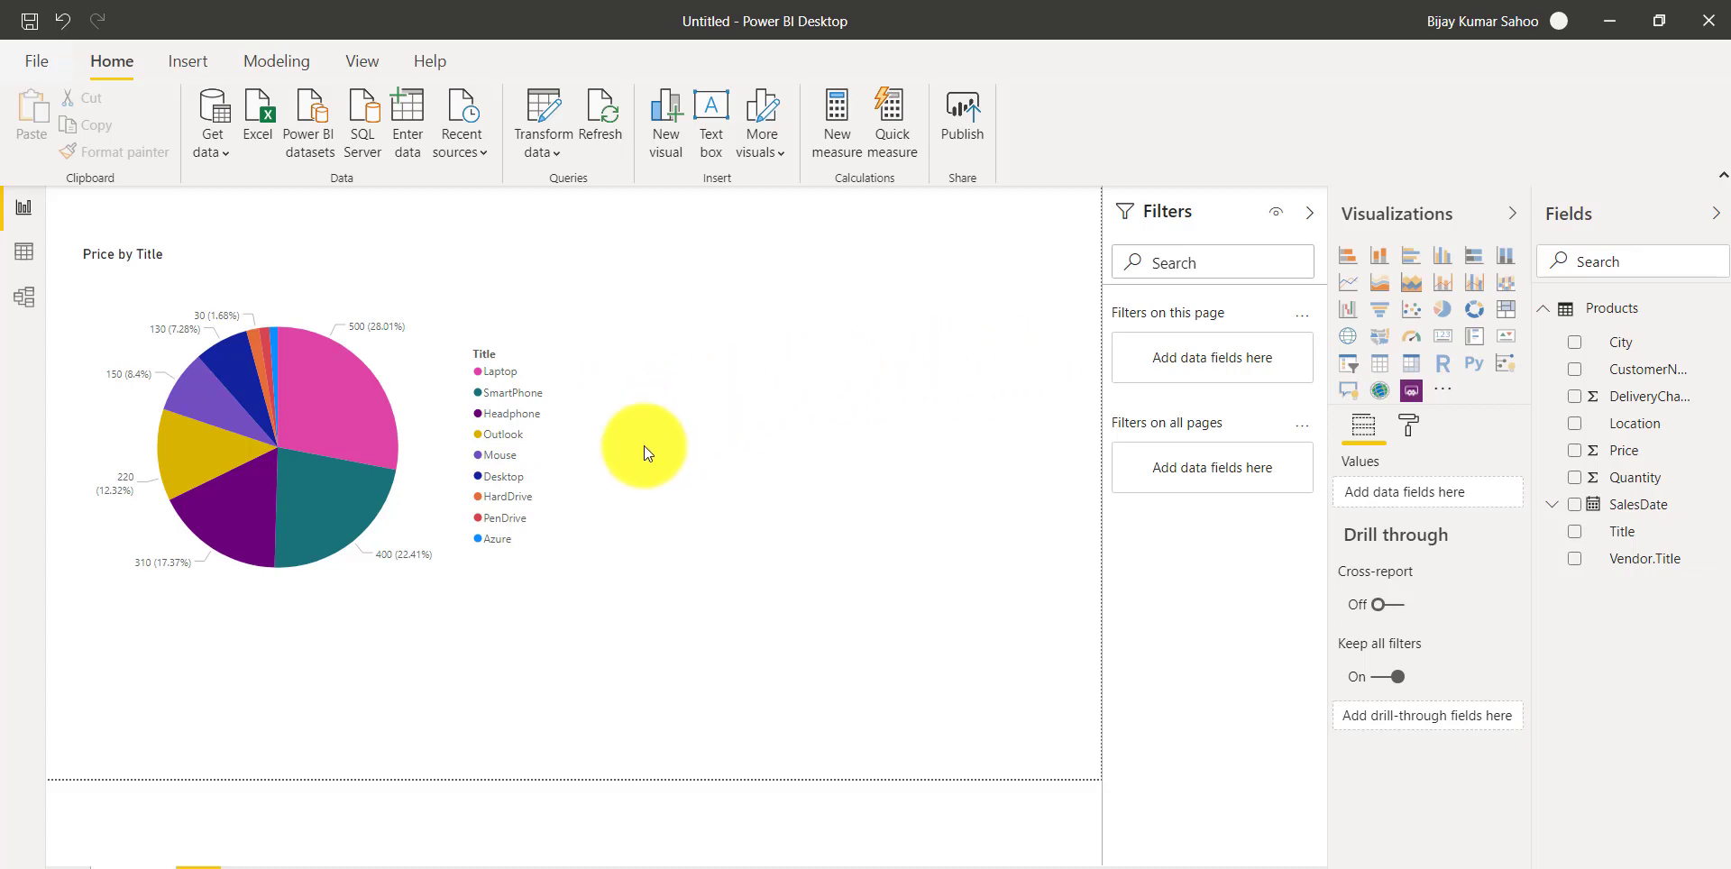
Step: Inspect the price and percentage details of the SmartPhone slice in the pie chart
click(488, 576)
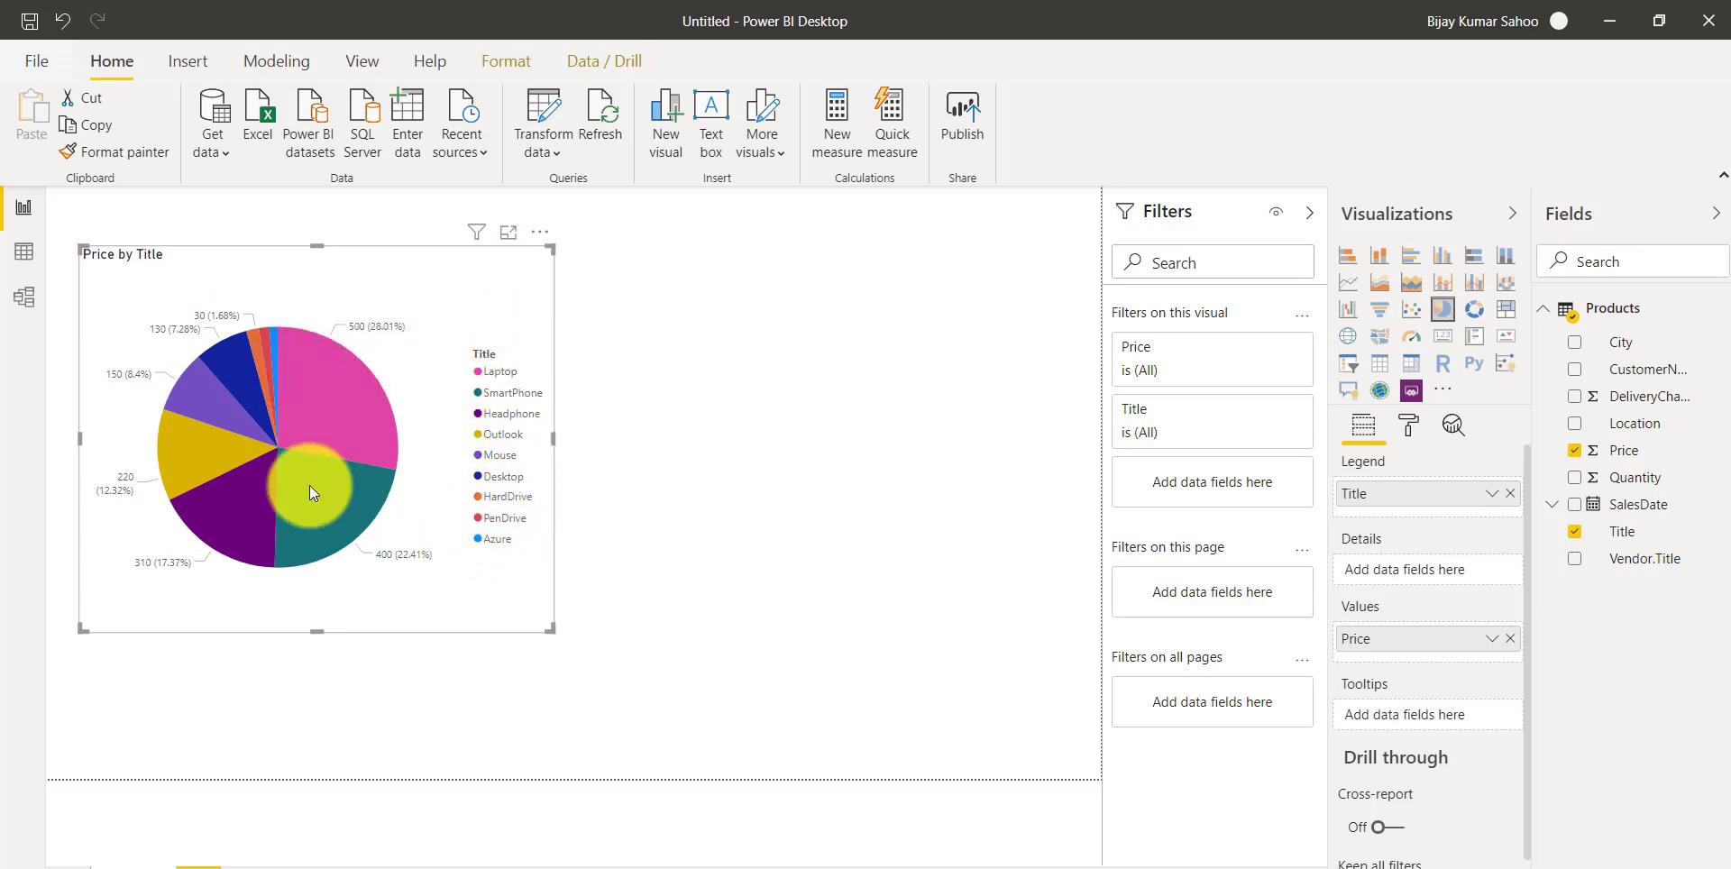
mouse_move(310, 485)
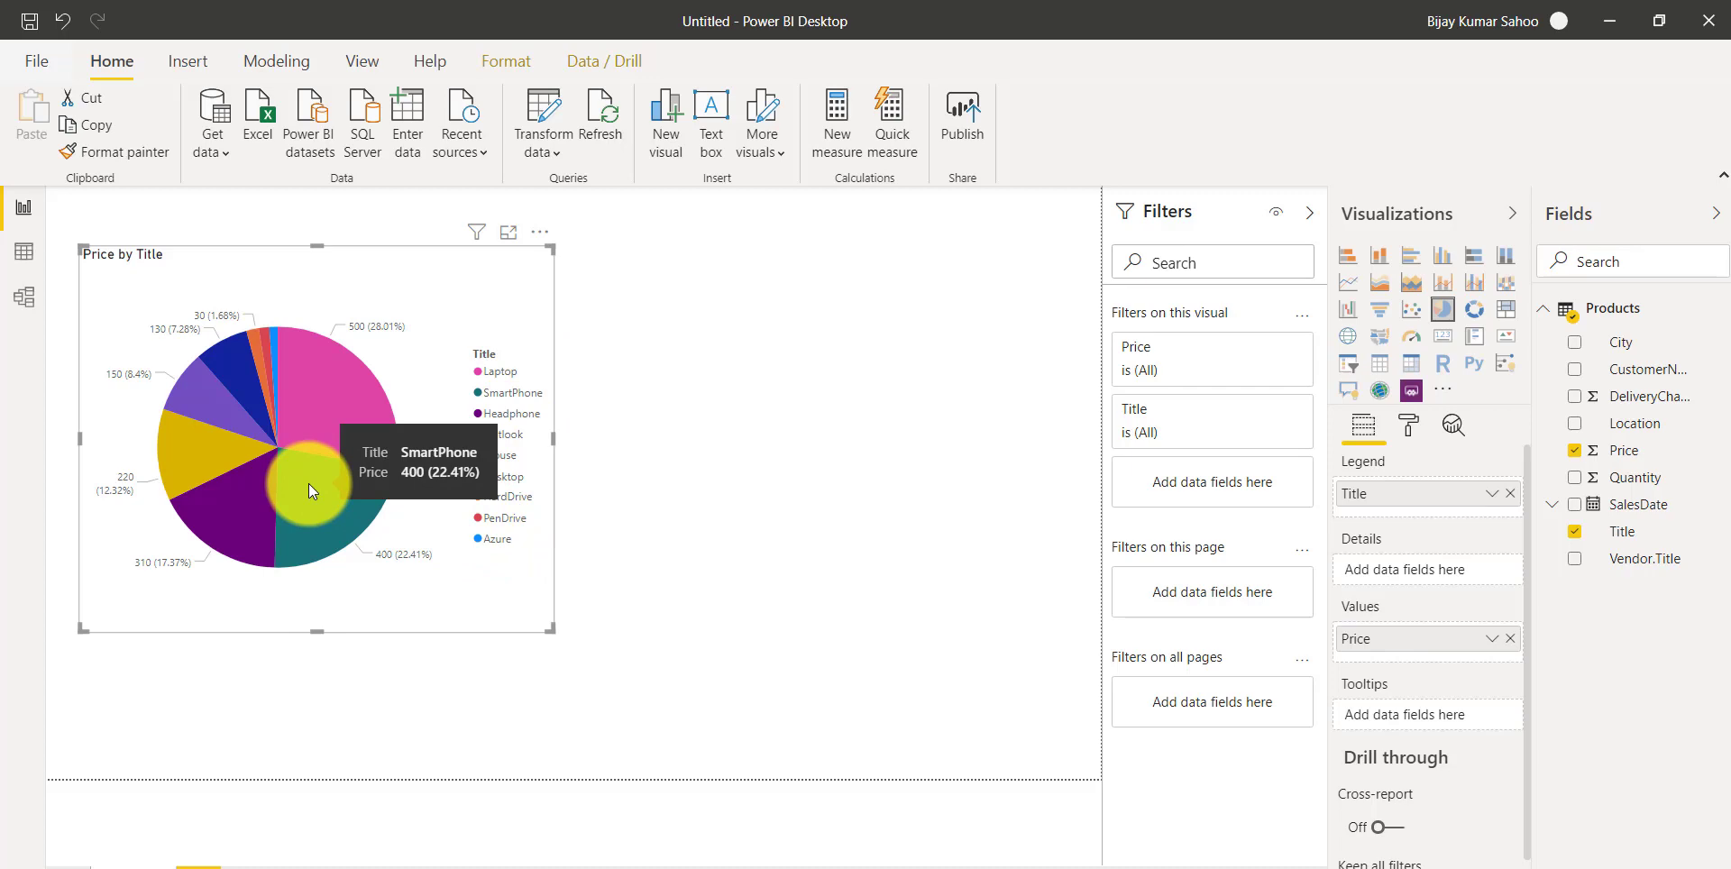
Step: Add an empty clustered bar chart to the report page, place it beside the pie chart and enlarge it to match the pie chart's height
click(679, 451)
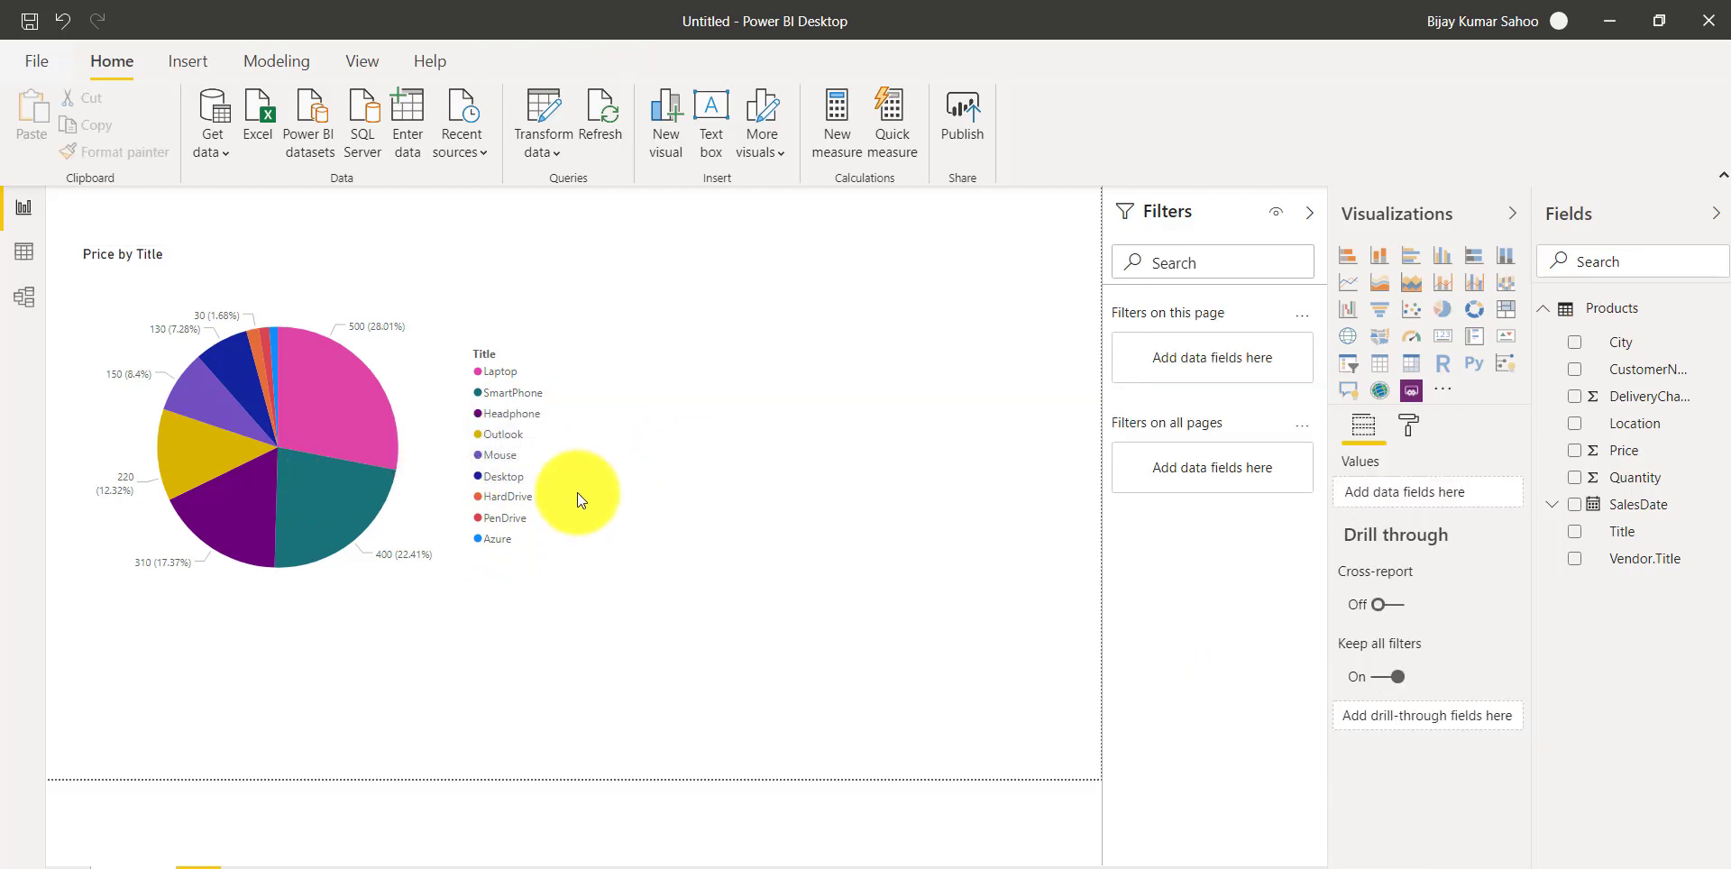
click(457, 588)
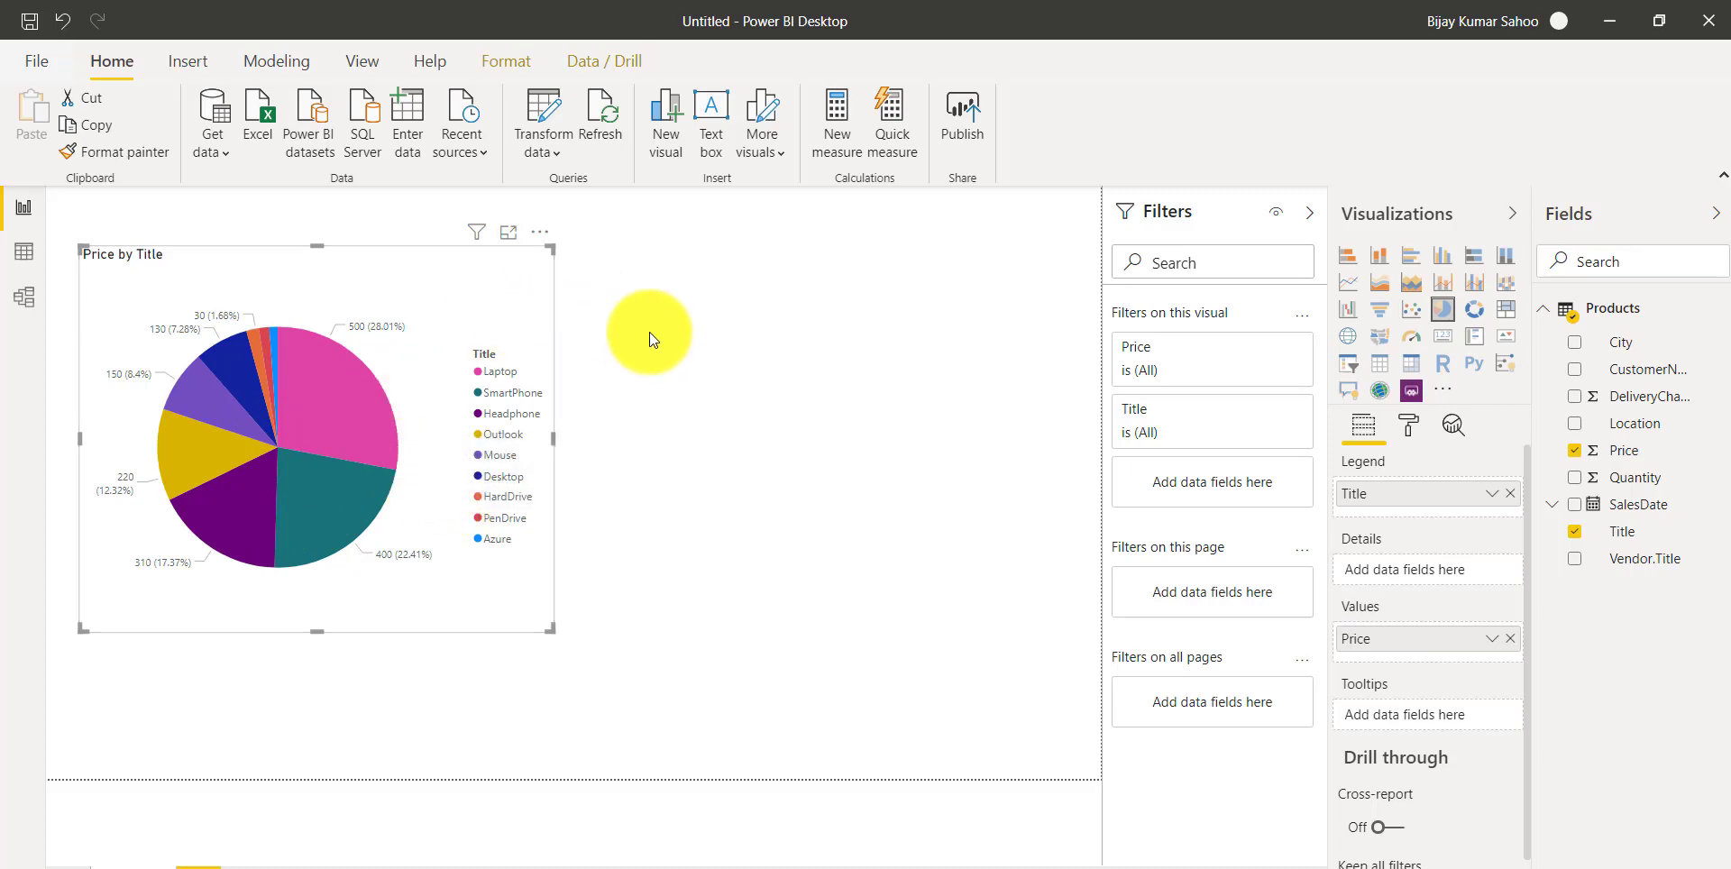
click(586, 369)
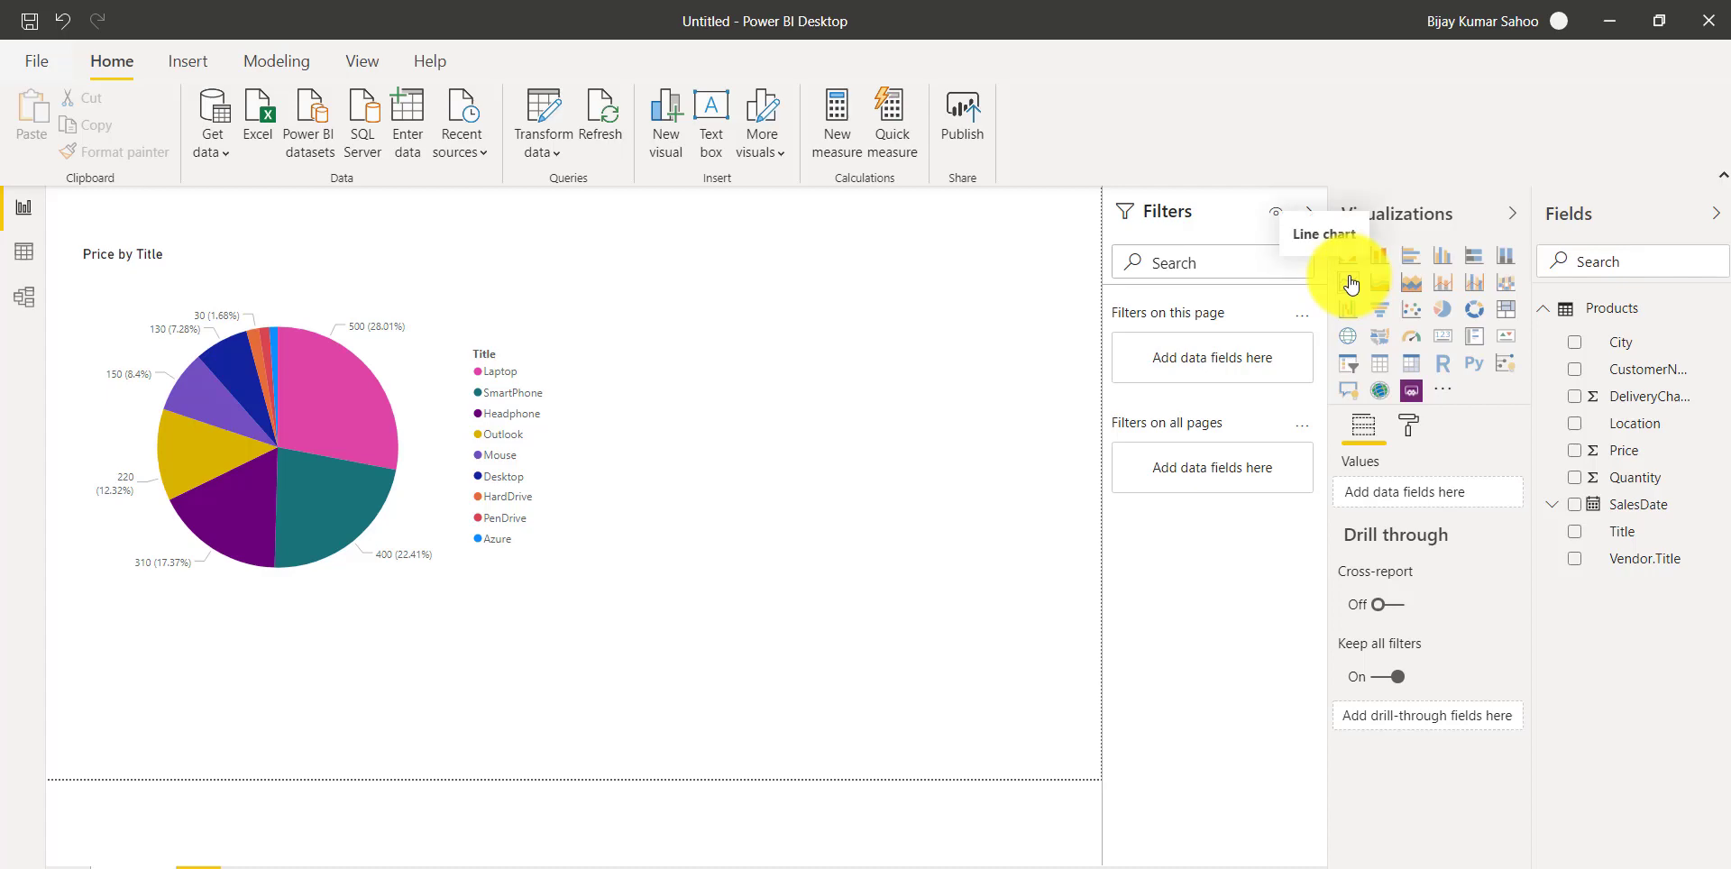
click(1412, 255)
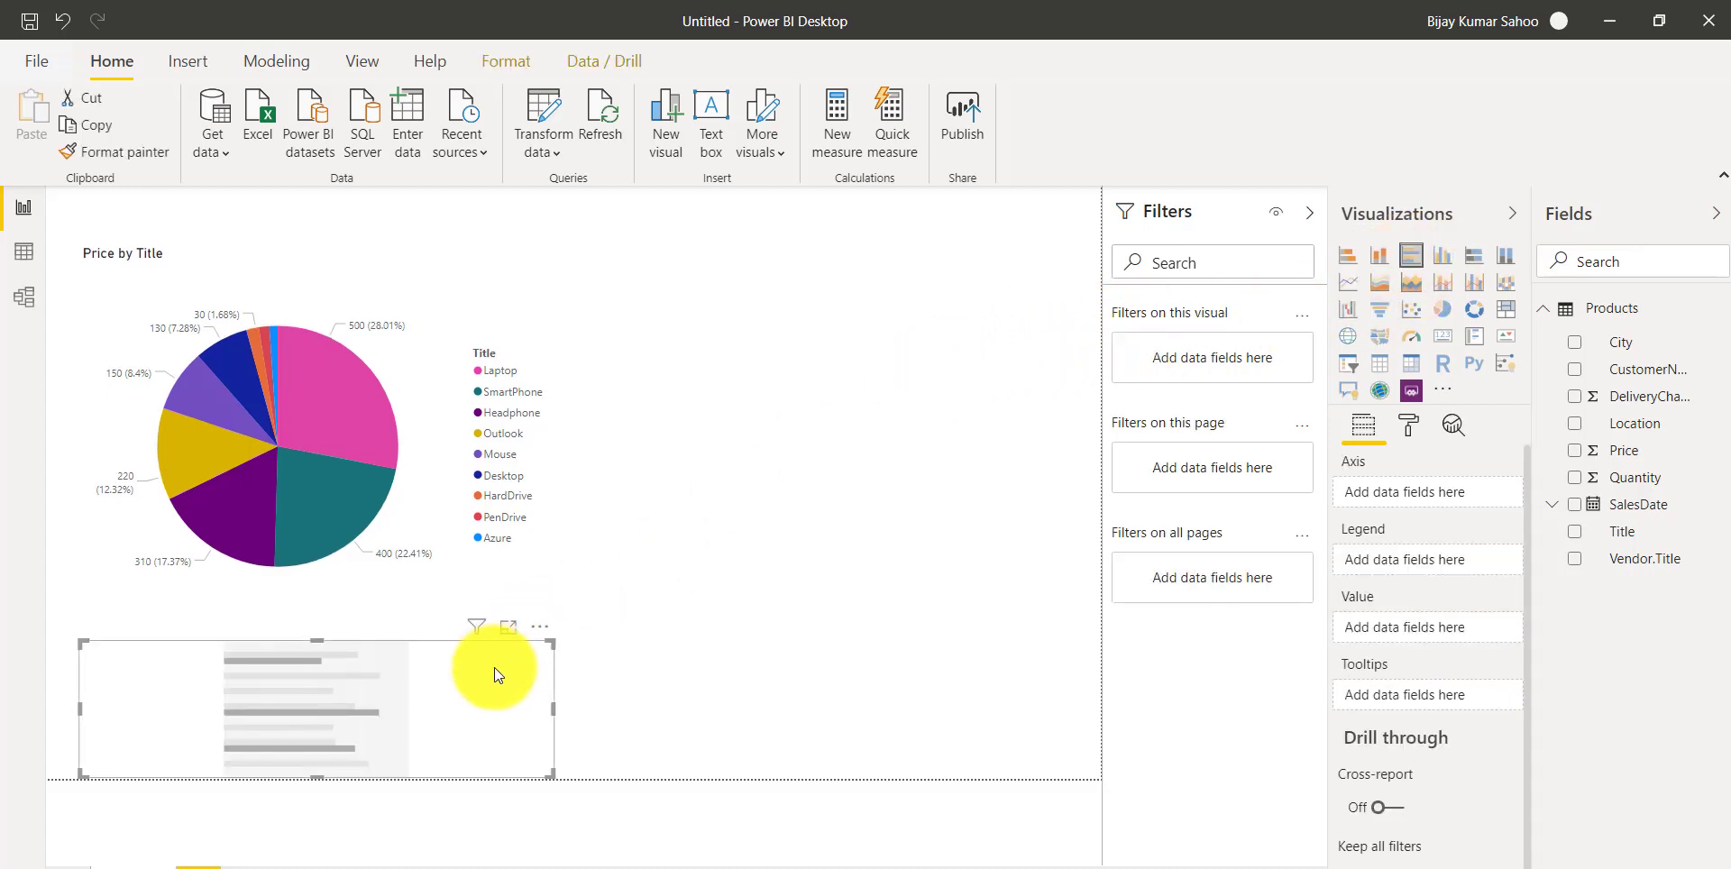
drag(494, 667, 976, 269)
drag(1027, 383, 1062, 595)
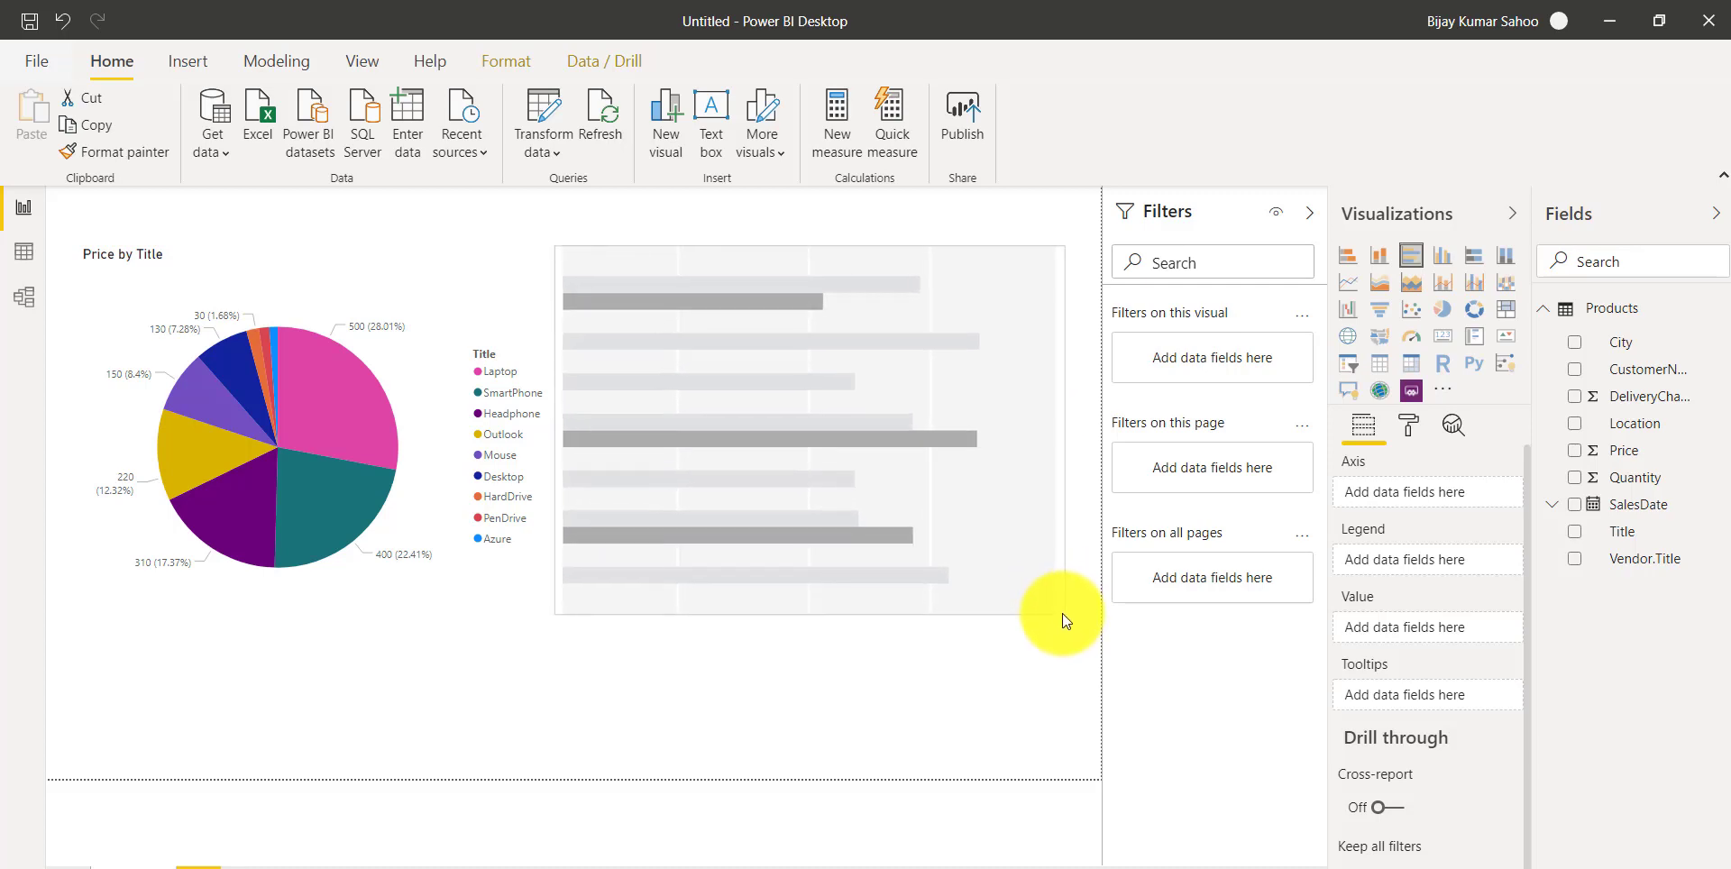
drag(1062, 600, 1066, 629)
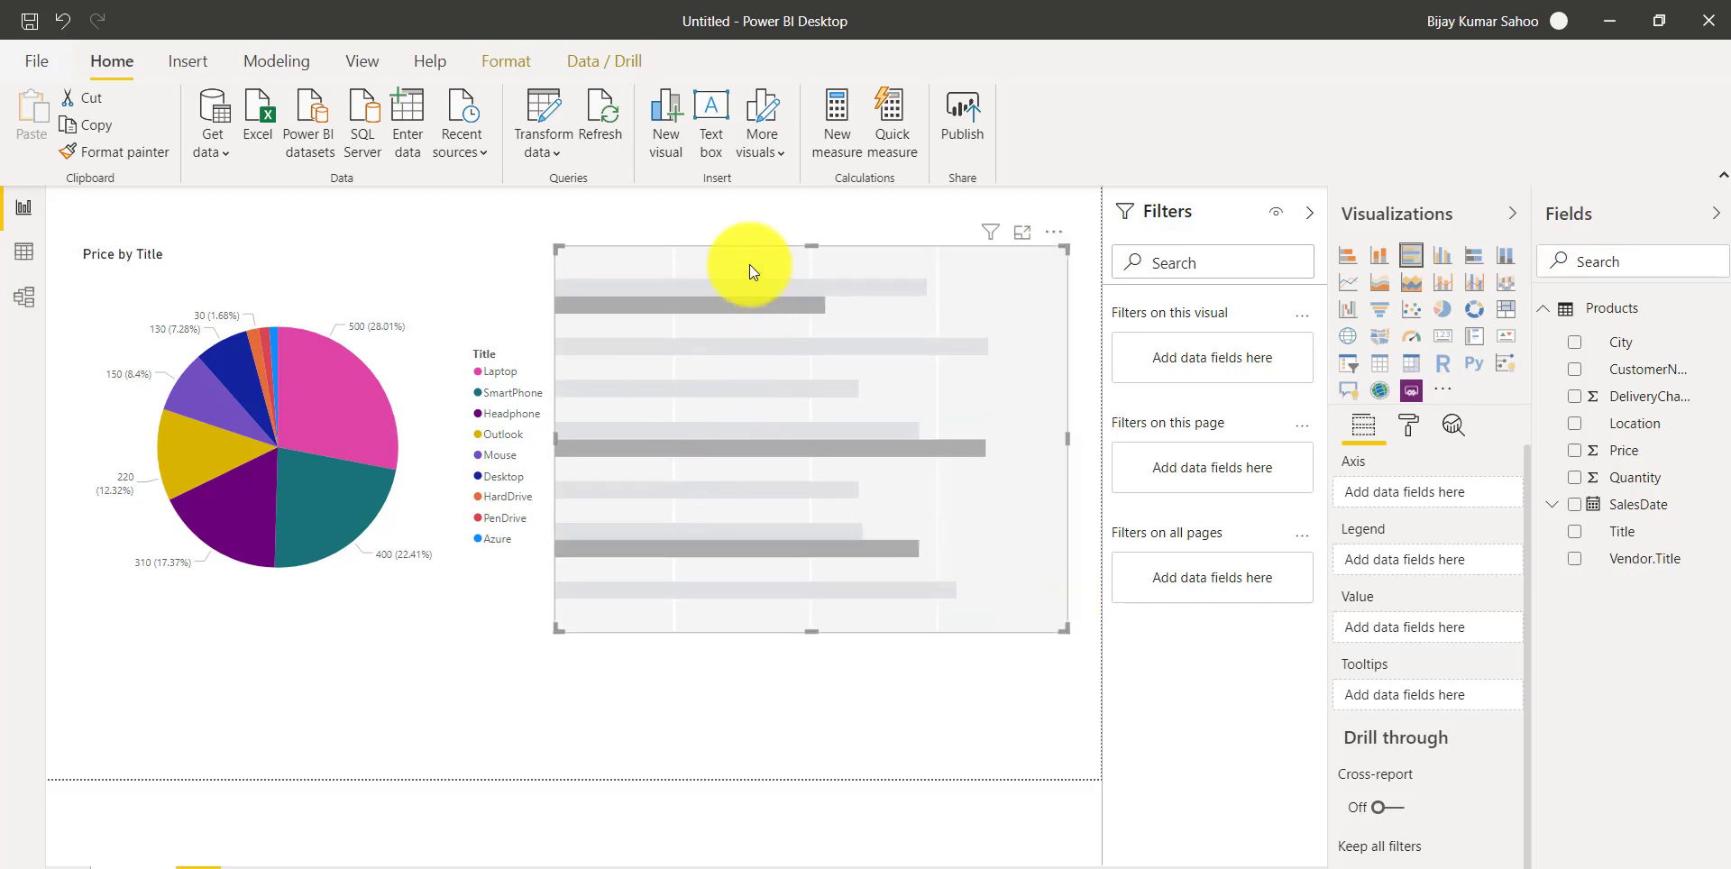
Step: Align the bar chart with the pie chart and narrow it slightly to leave a small gap between the two visuals
mouse_move(782, 252)
mouse_down()
mouse_move(770, 220)
mouse_move(774, 270)
mouse_move(774, 253)
mouse_up()
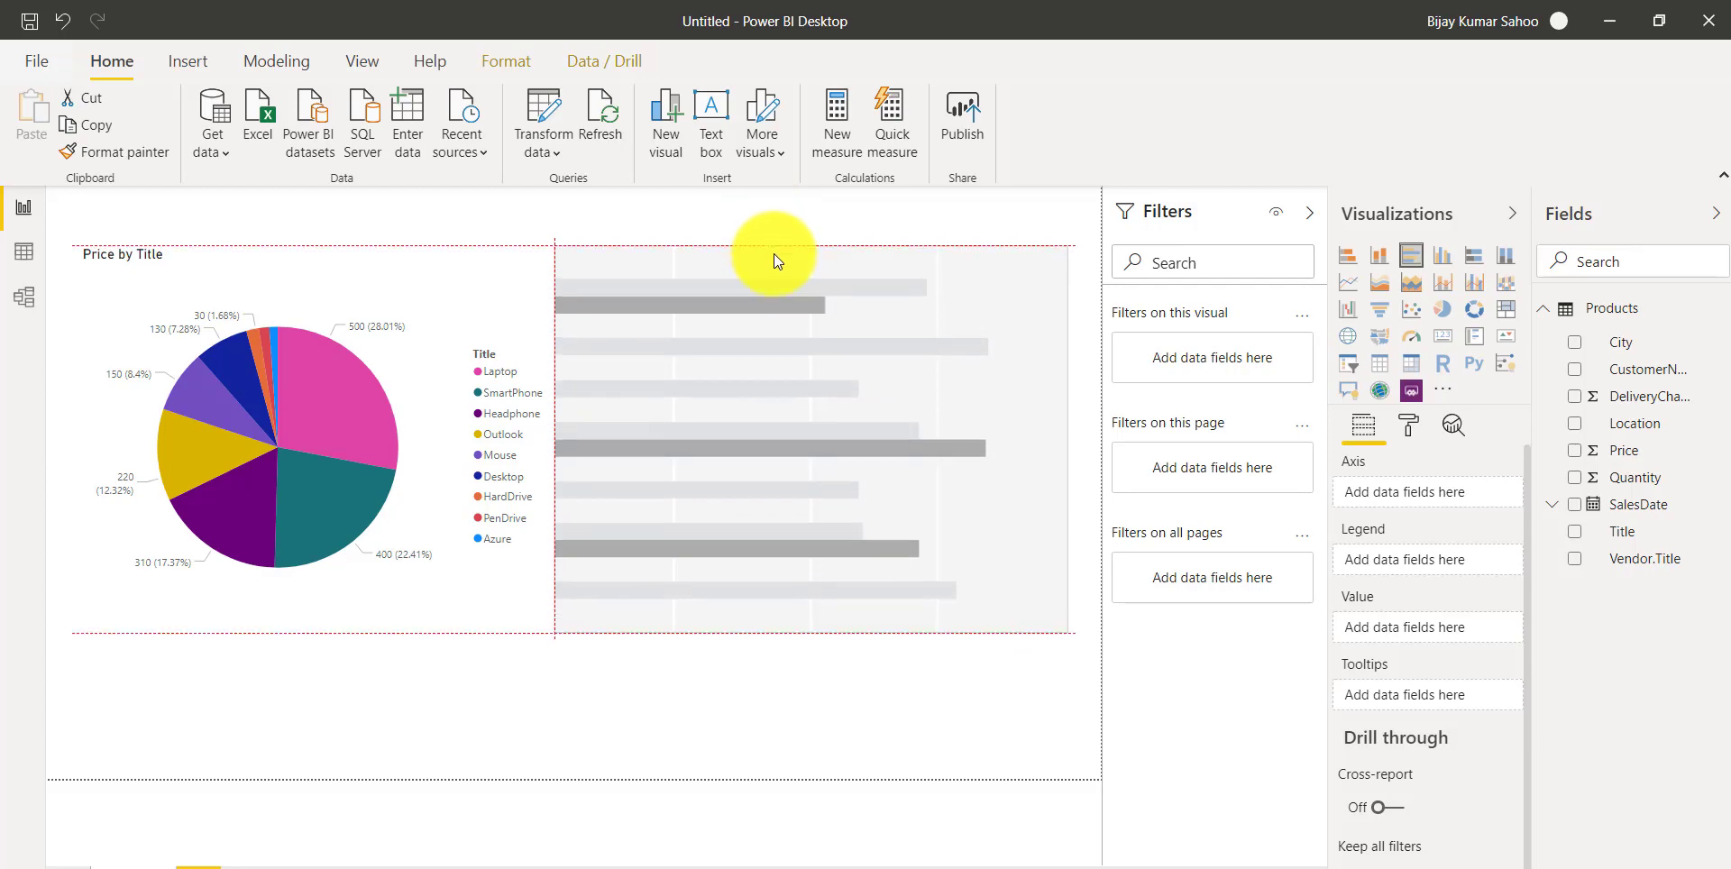
drag(774, 253, 773, 252)
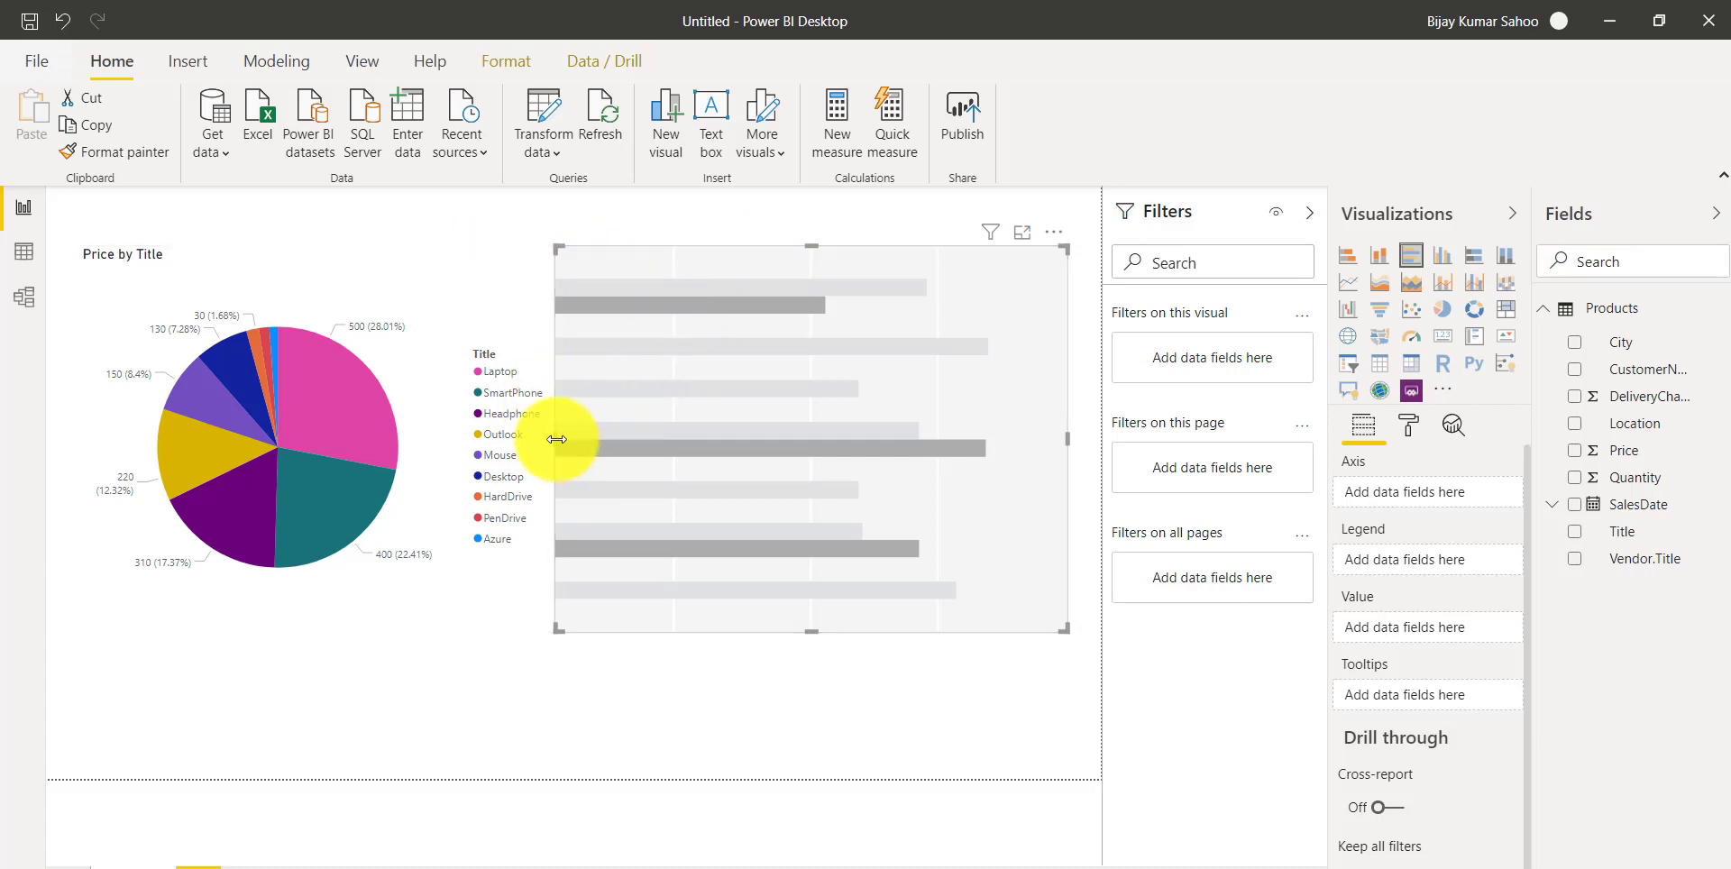
drag(557, 439, 570, 436)
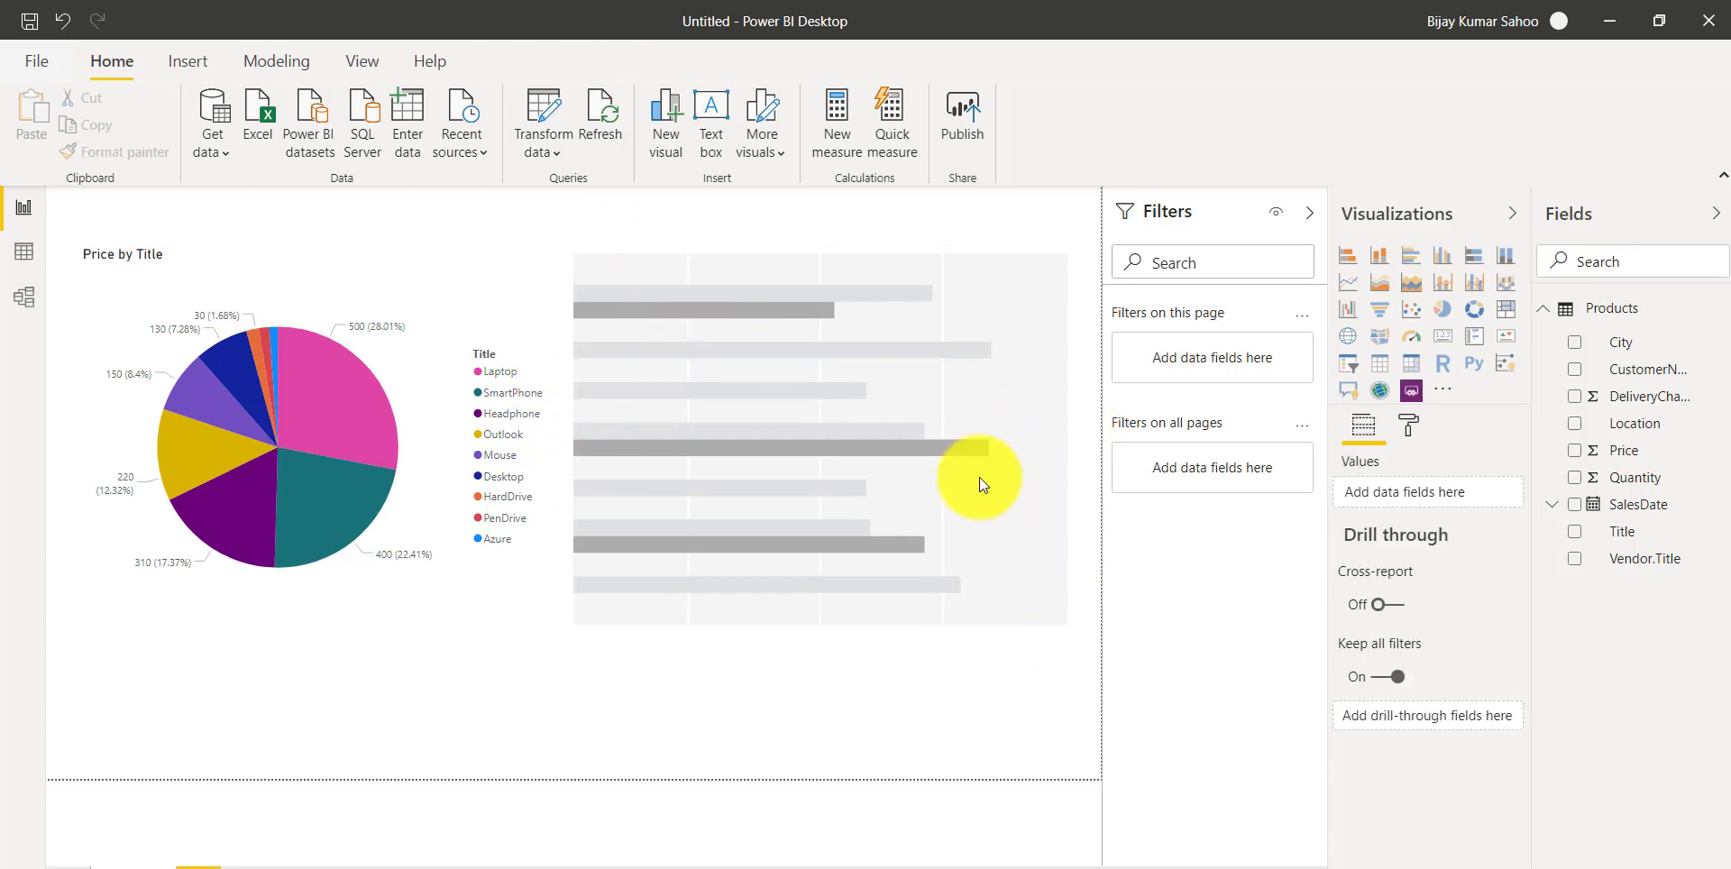
Step: Use Title as the clustered bar chart's axis and Price as its value
click(1024, 459)
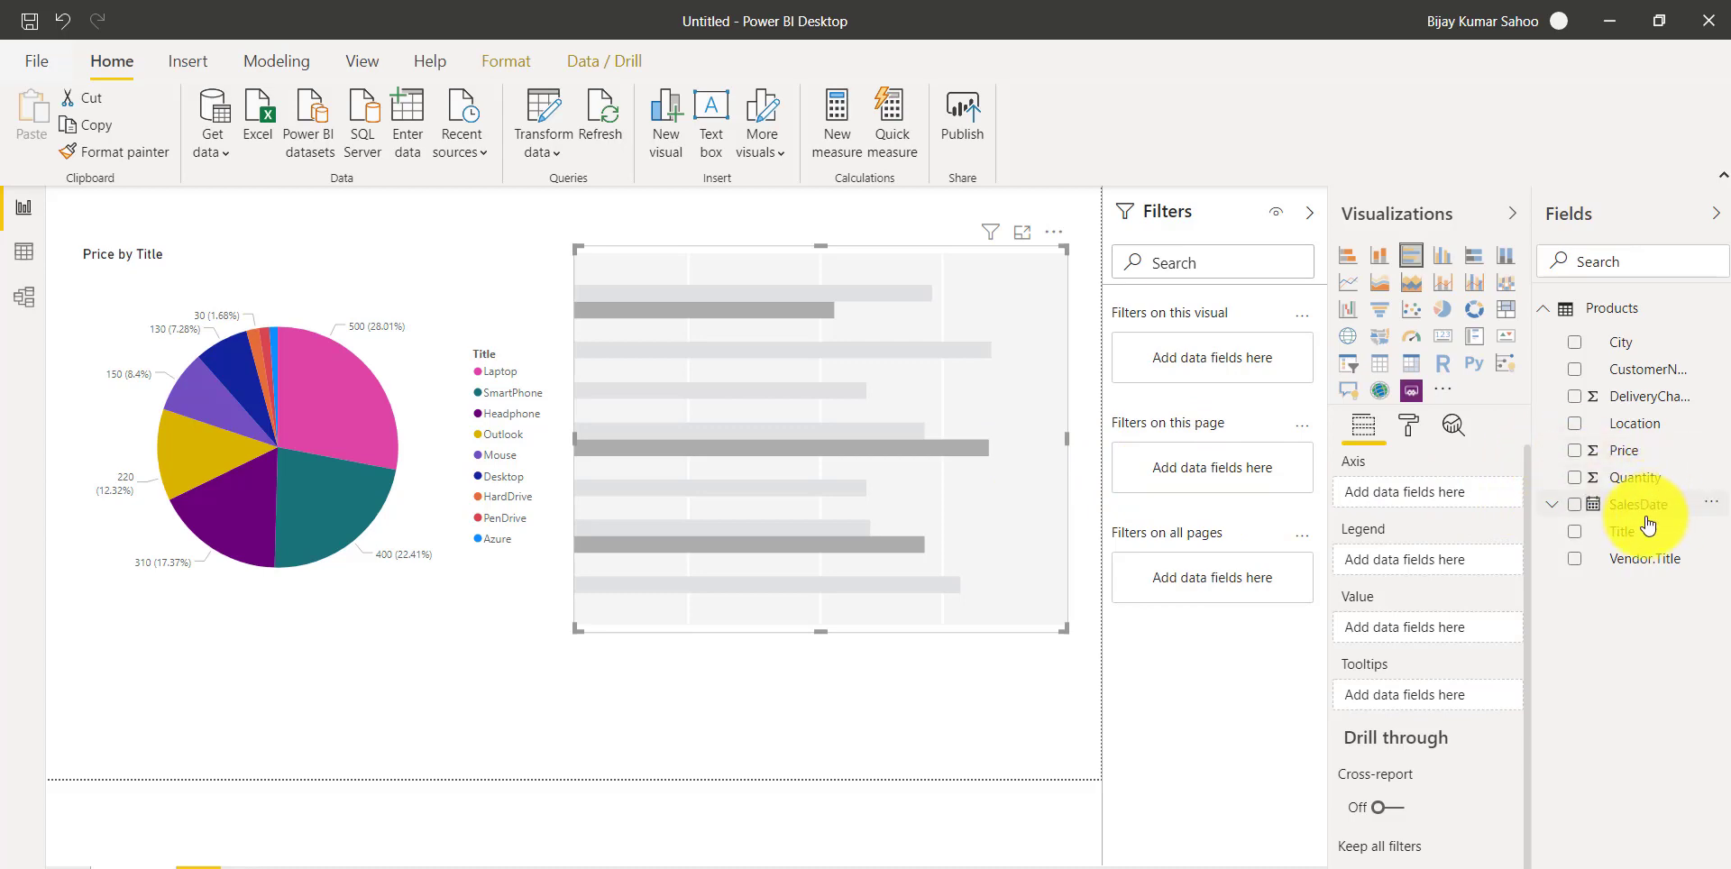
drag(1623, 536, 1365, 514)
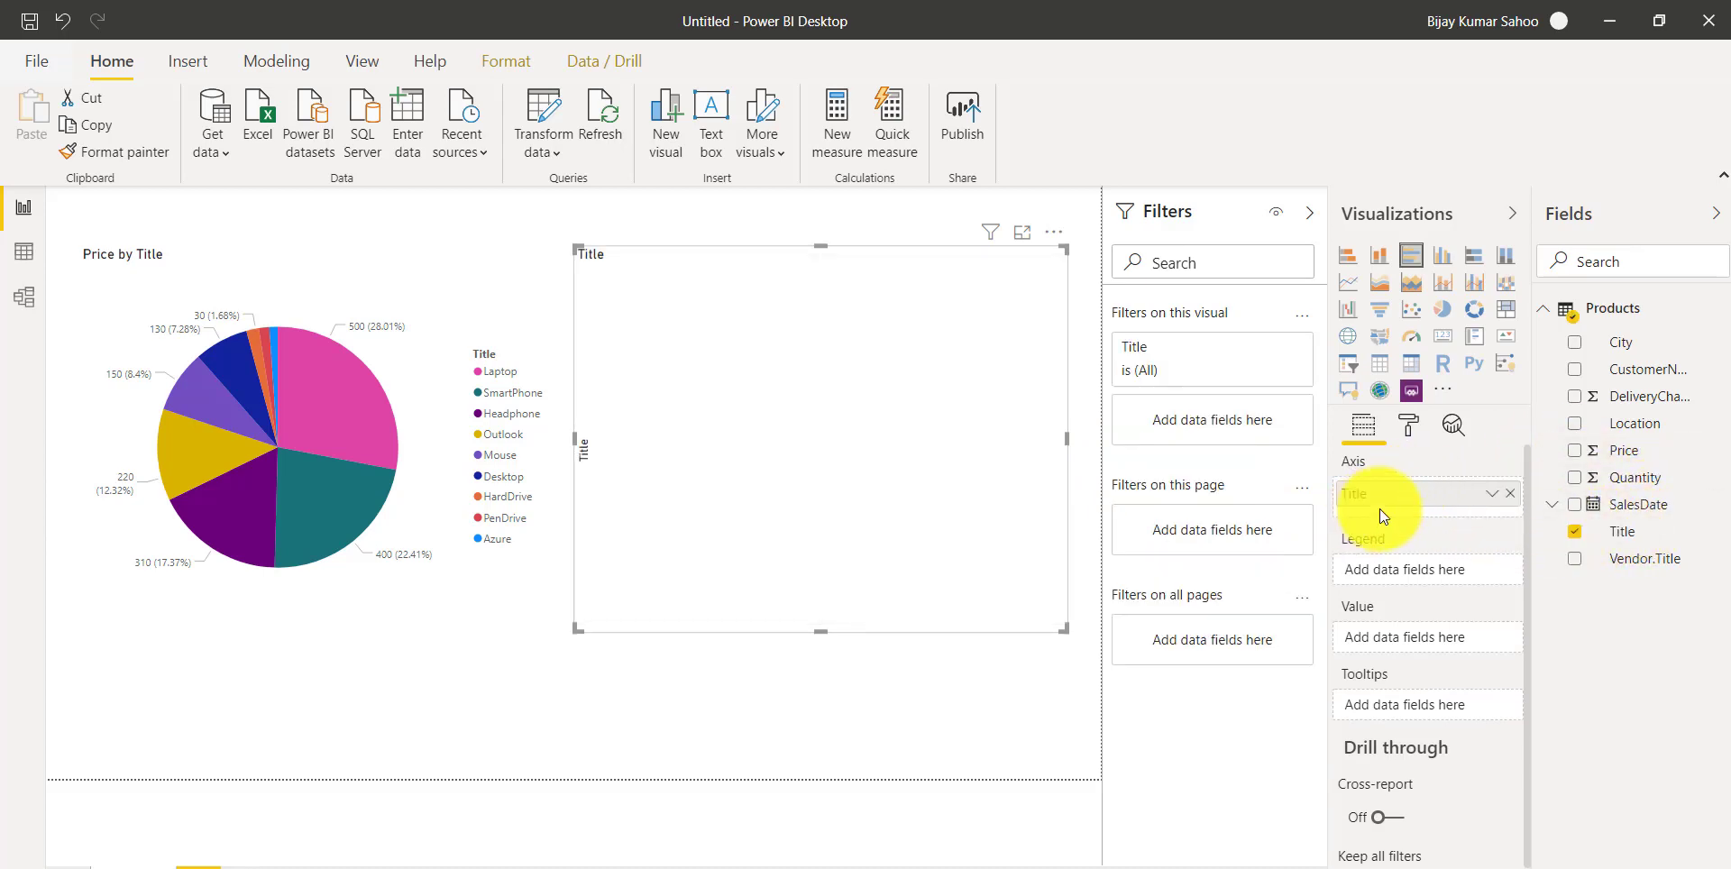
drag(1608, 462, 1432, 636)
click(931, 423)
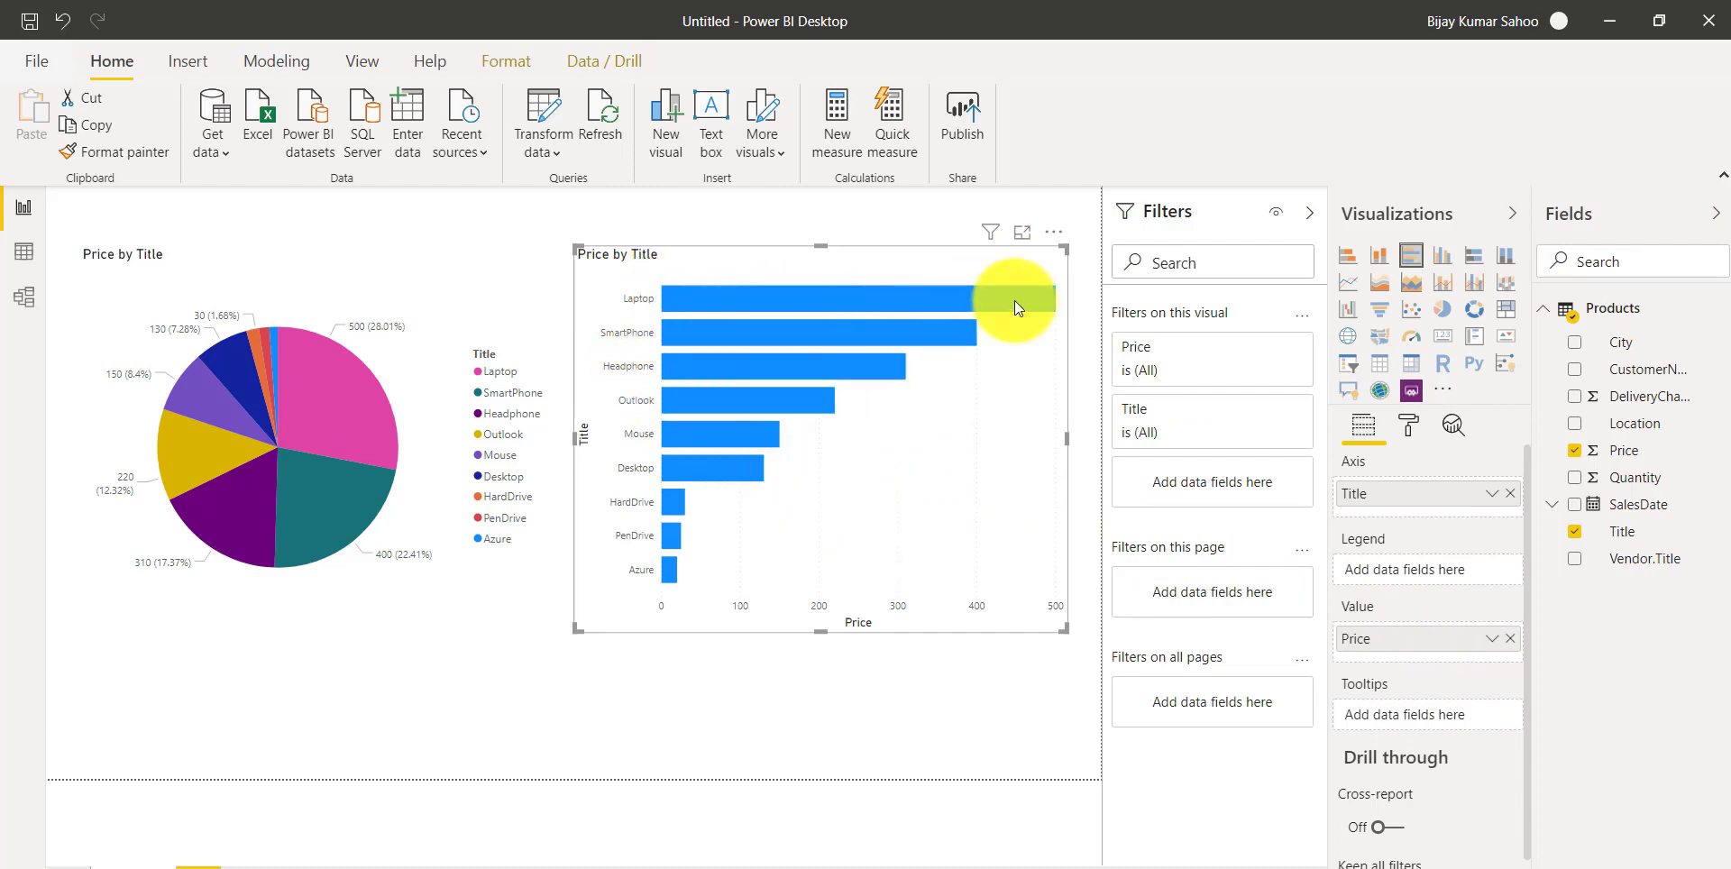
mouse_move(1048, 297)
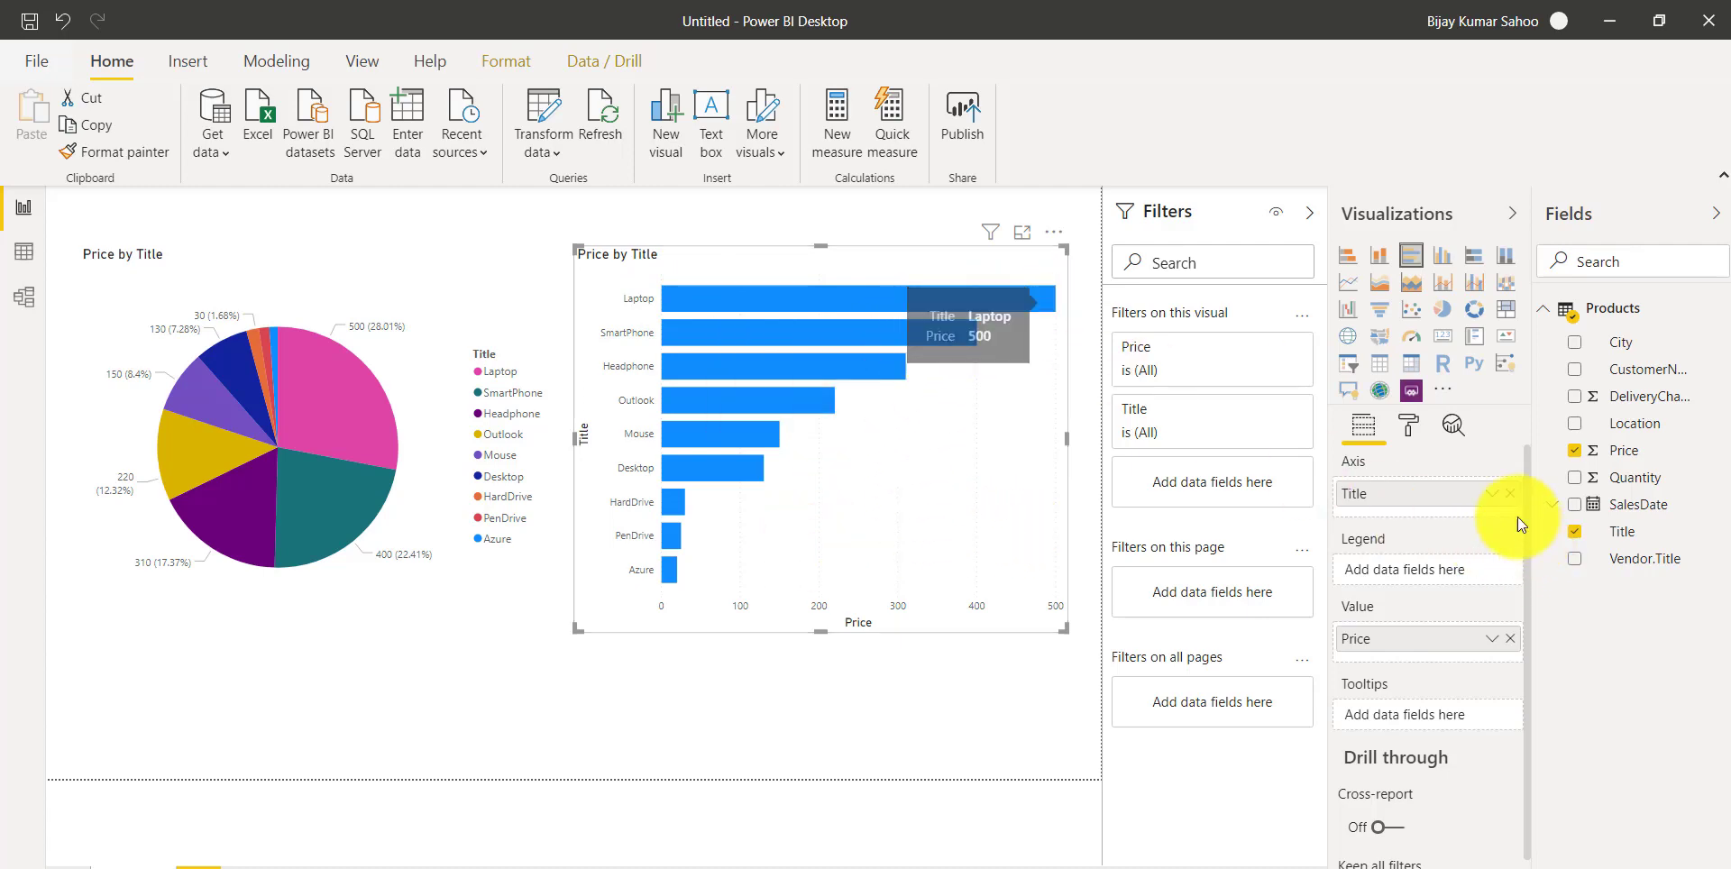
Step: Turn on data labels for the clustered bar chart and add Quantity to its tooltips
click(1414, 429)
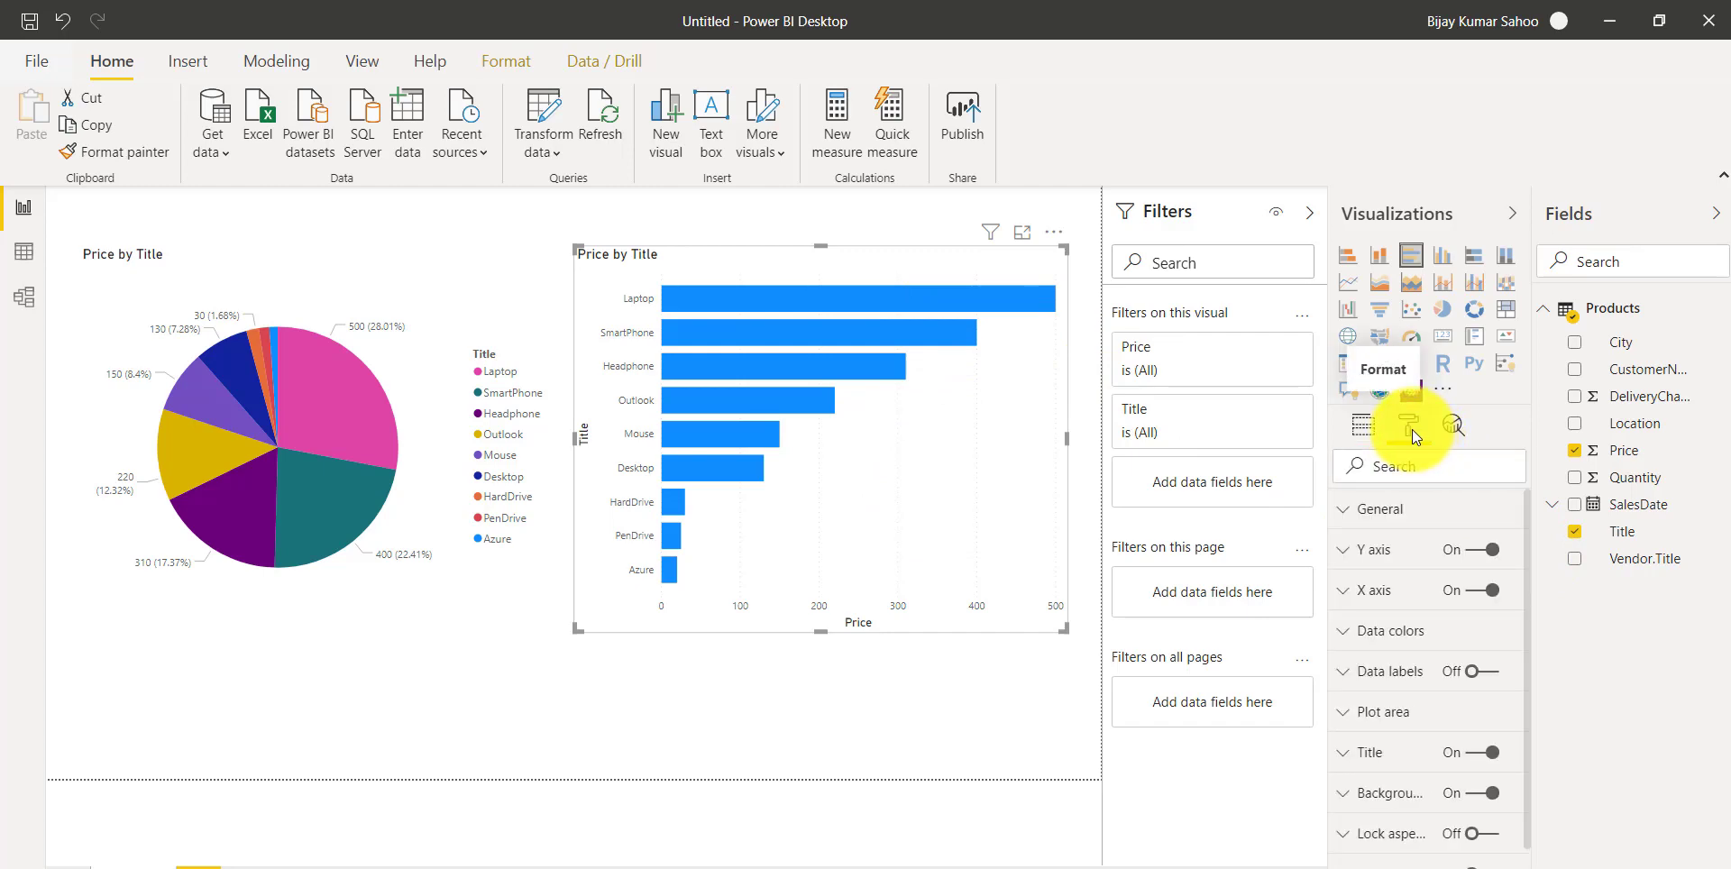
click(1496, 675)
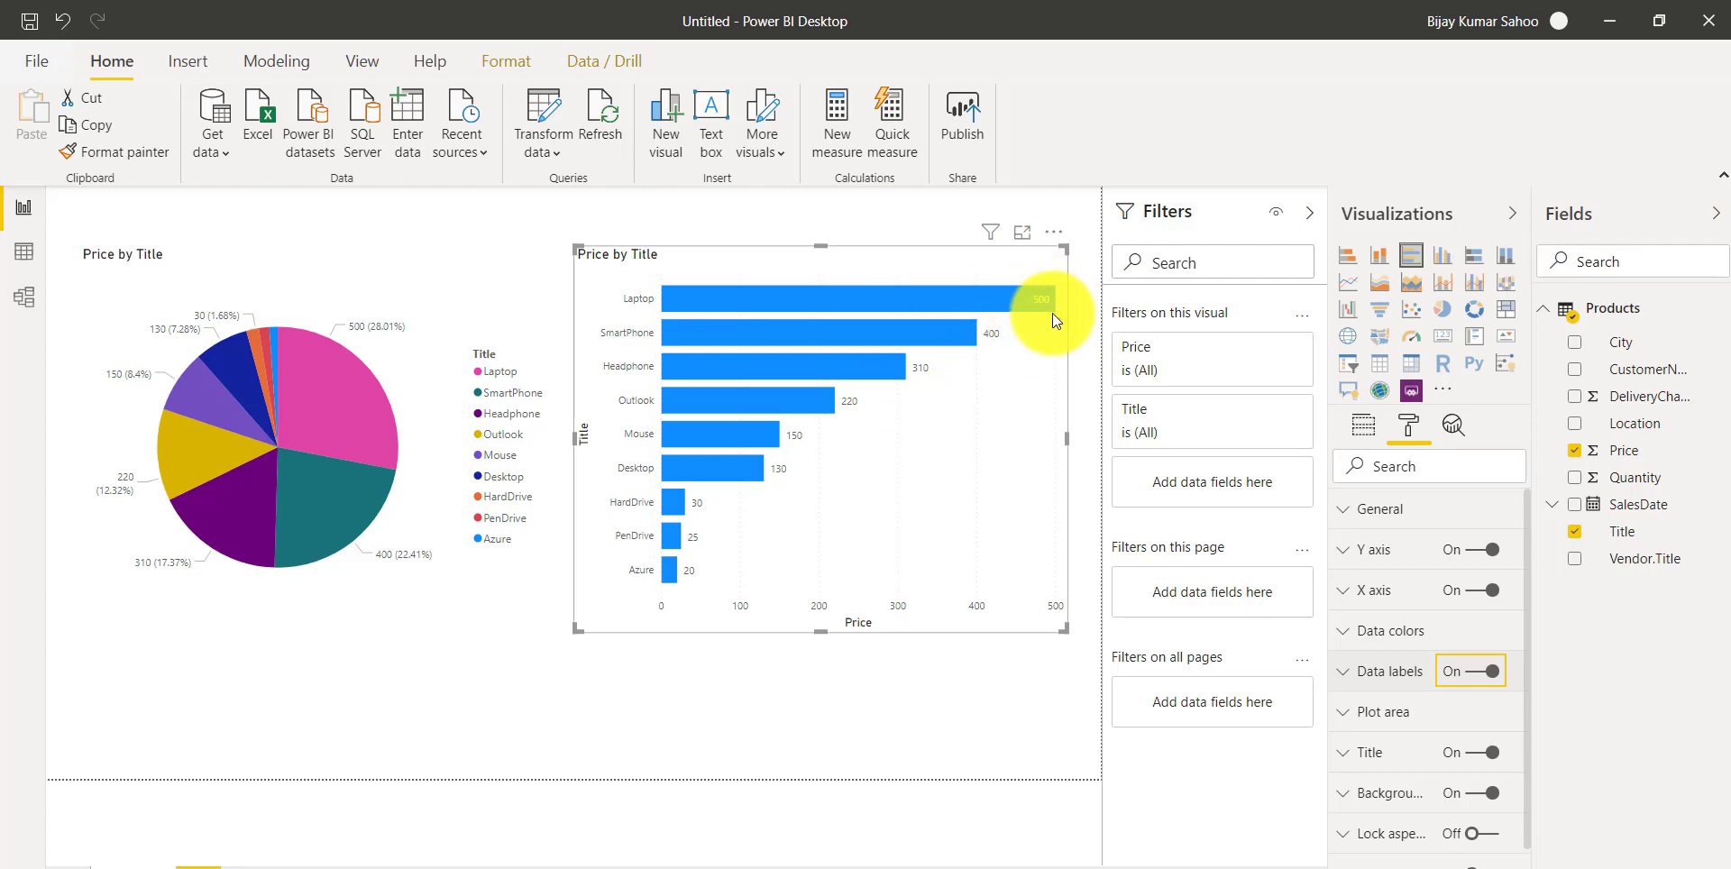
mouse_move(1036, 299)
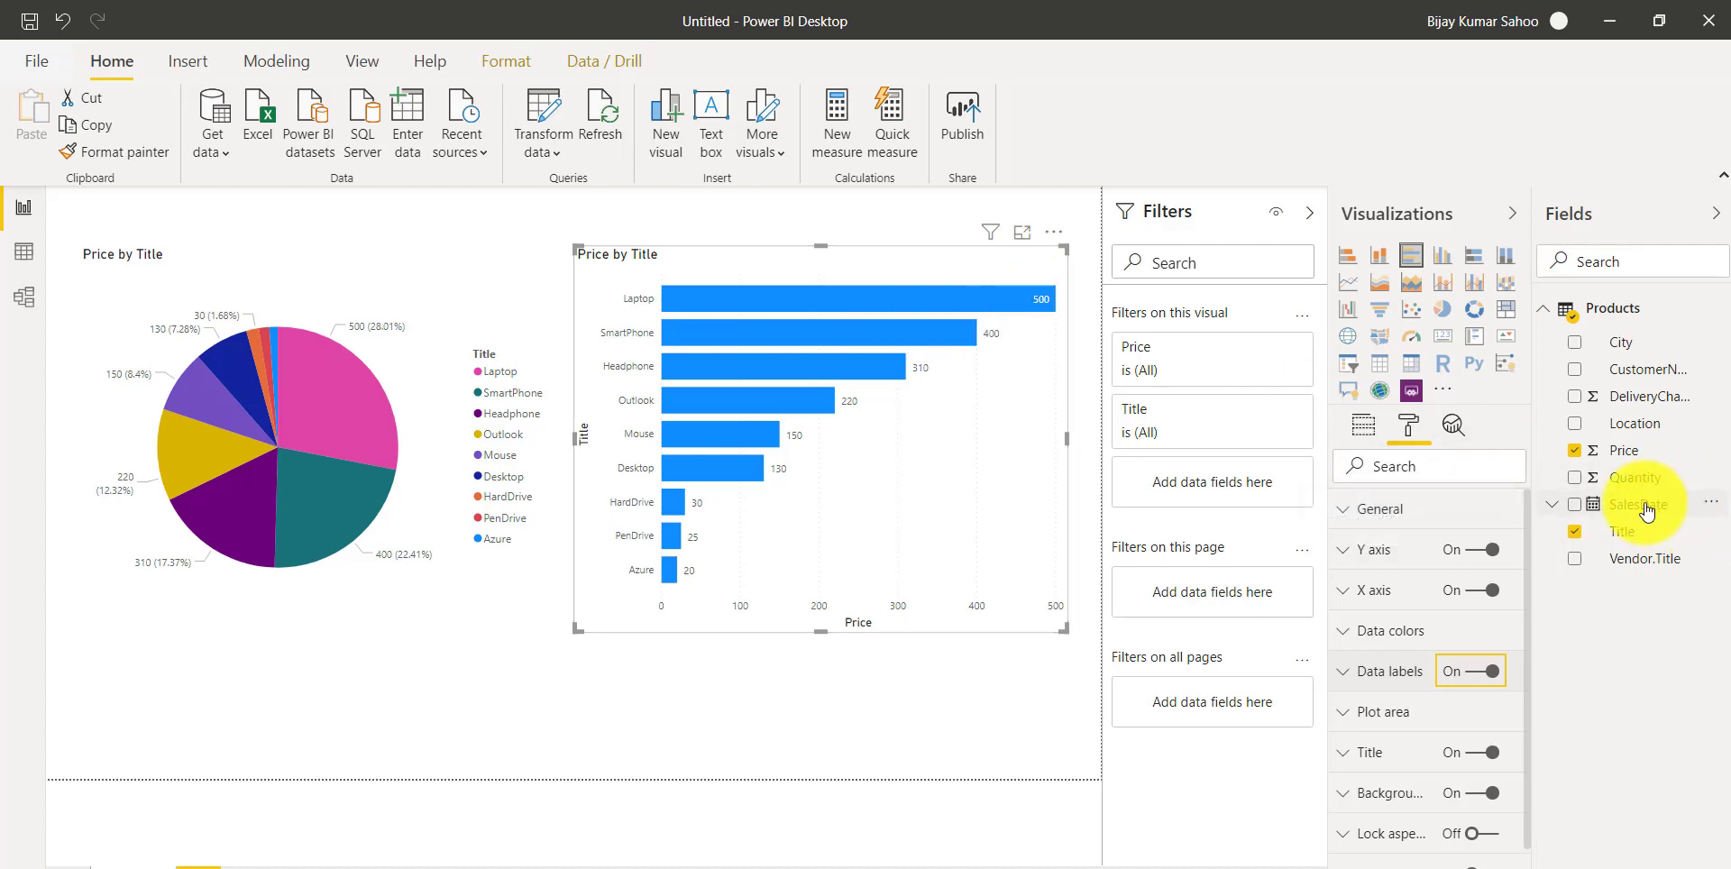
click(1363, 424)
drag(1558, 492, 1454, 716)
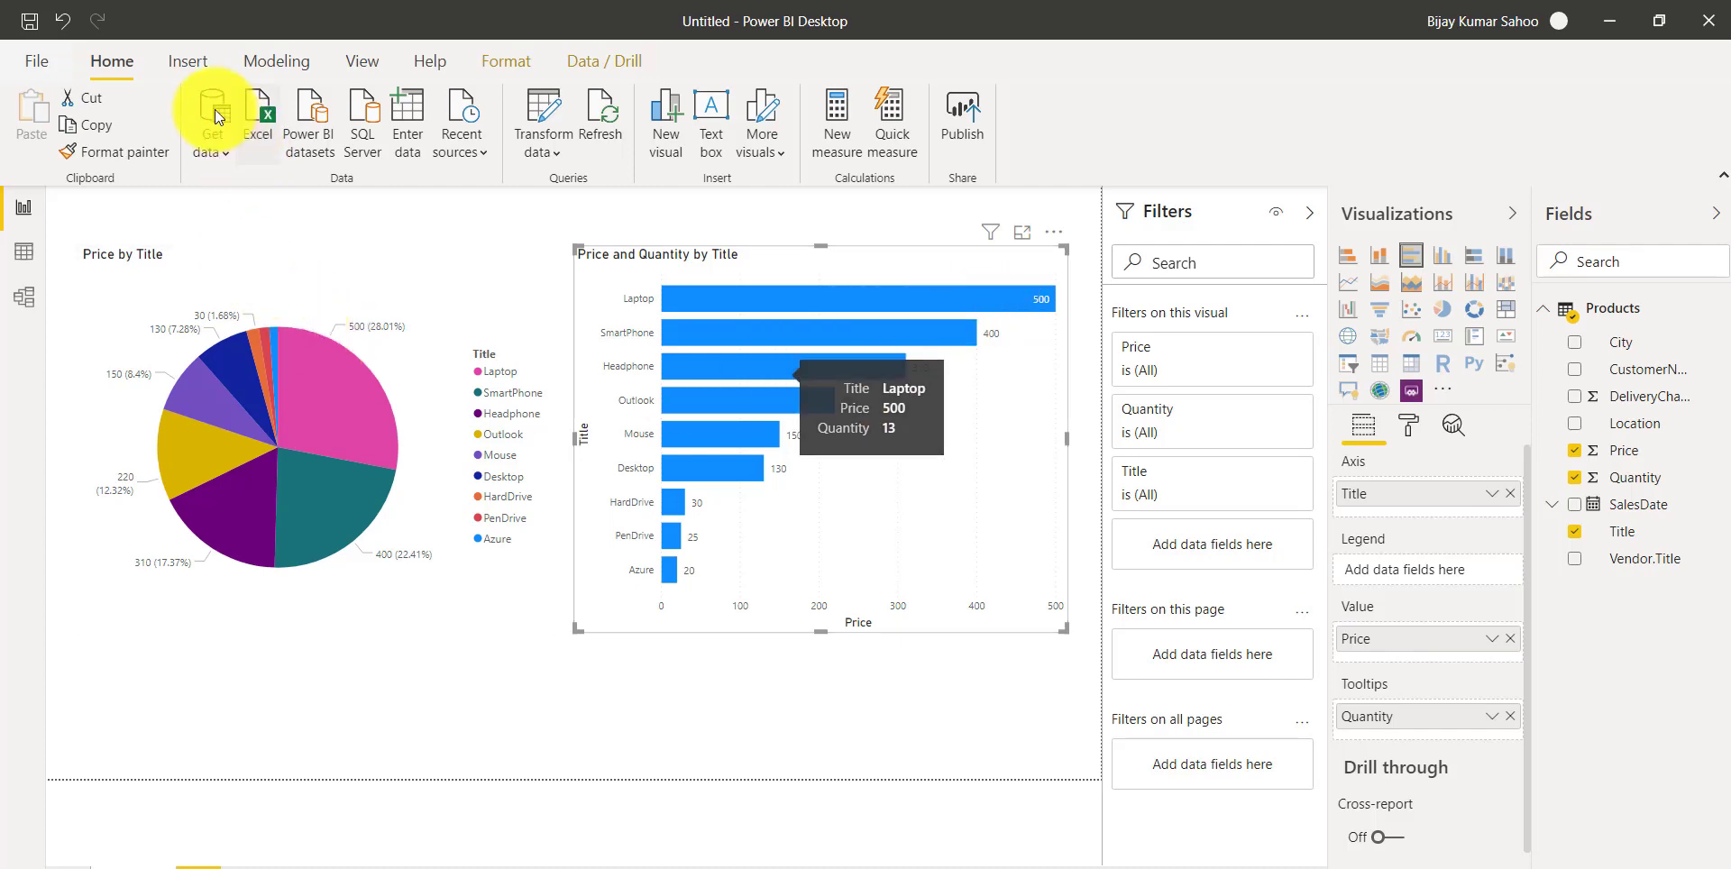
Step: Rename the Title column of the Products query to Product Name in Power Query Editor, and close and apply the change
click(25, 251)
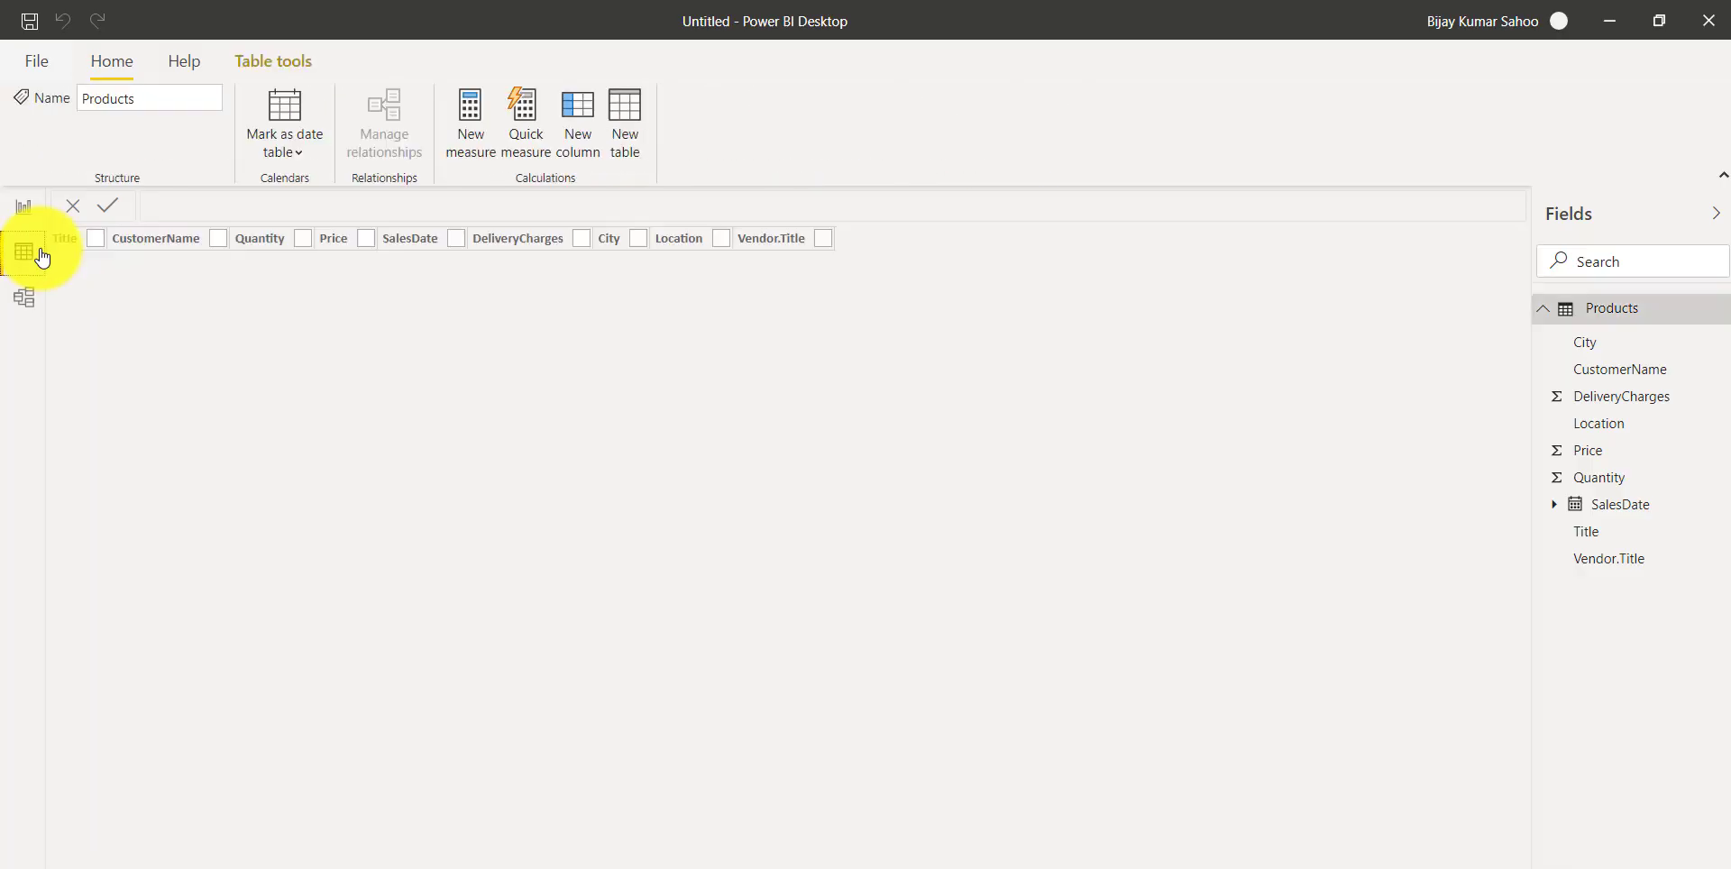
click(27, 209)
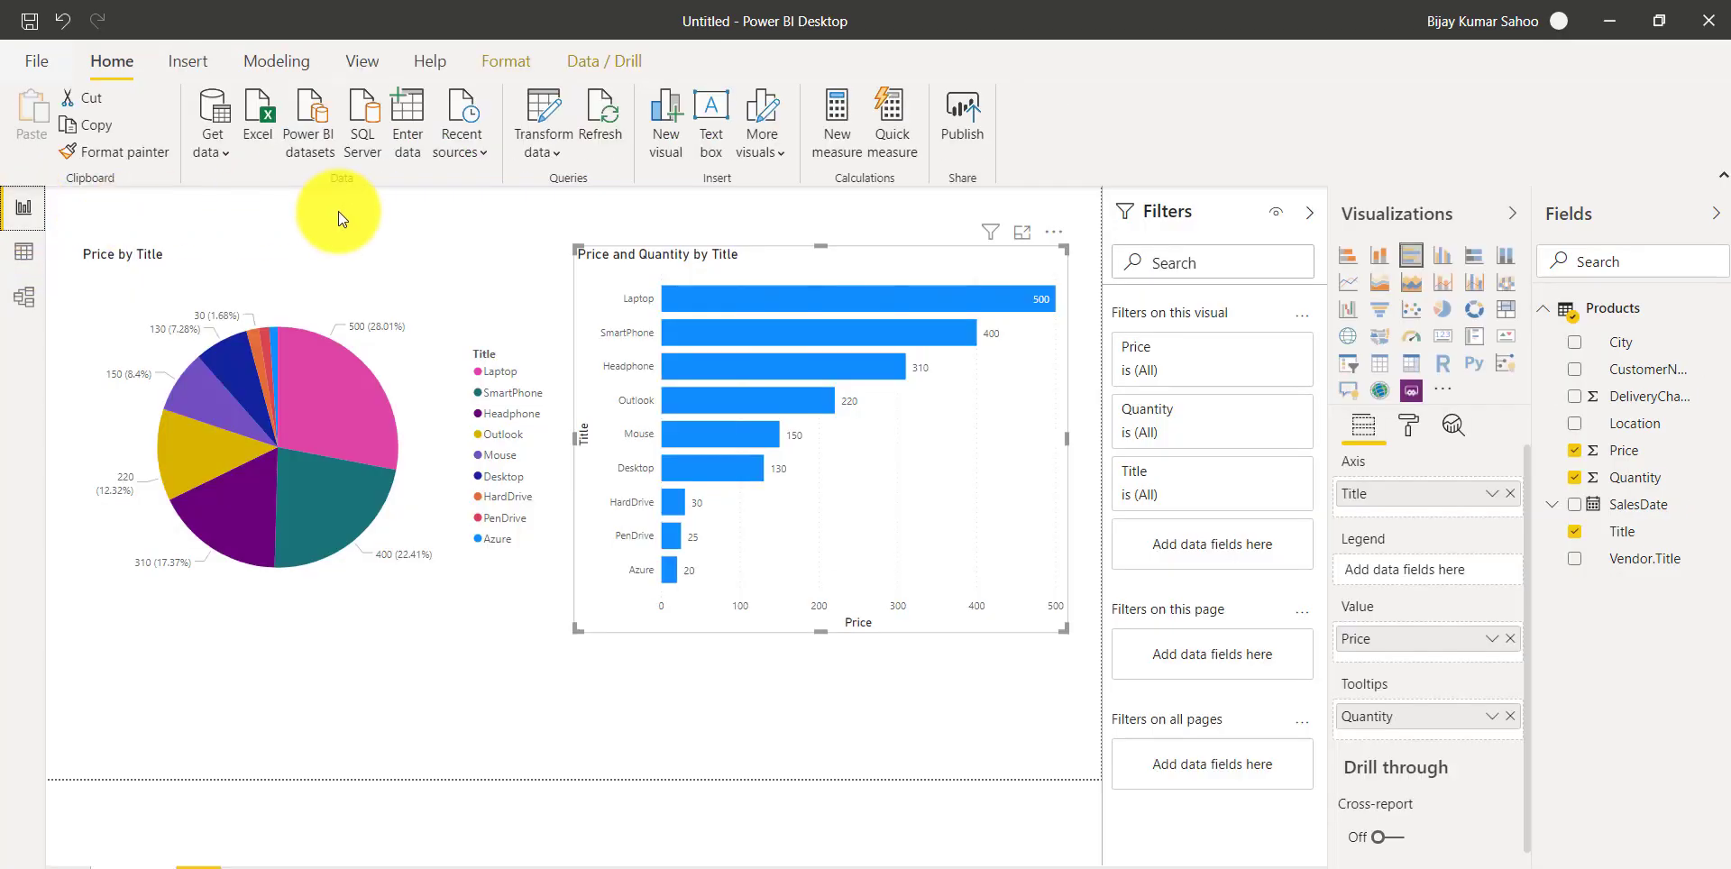
click(560, 152)
click(564, 178)
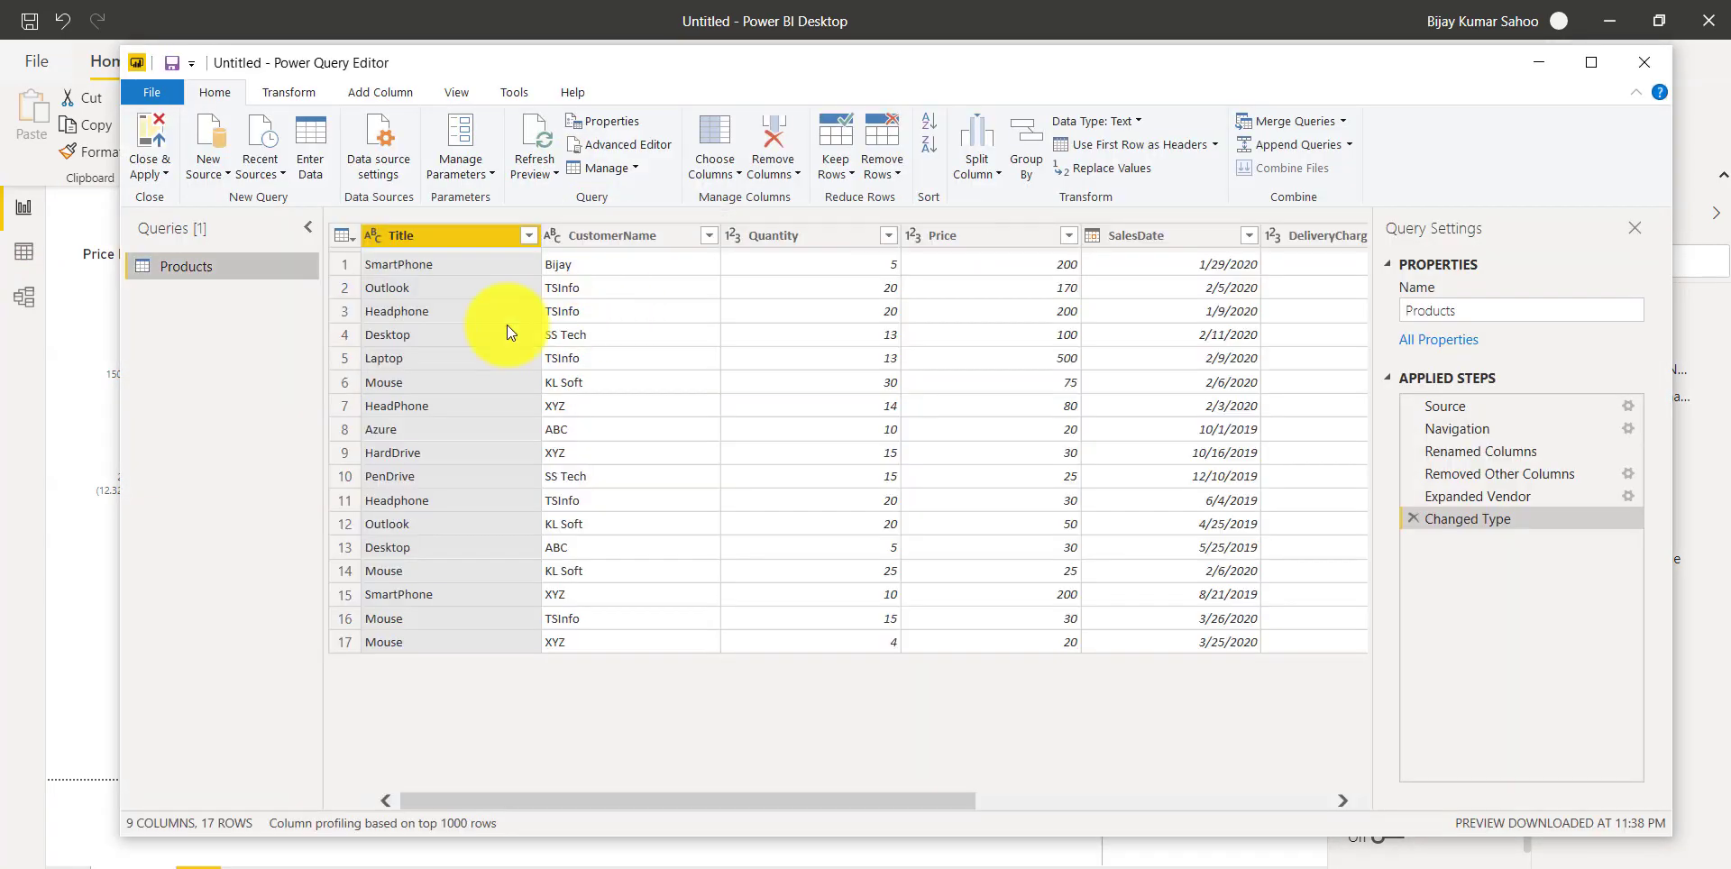
right_click(429, 236)
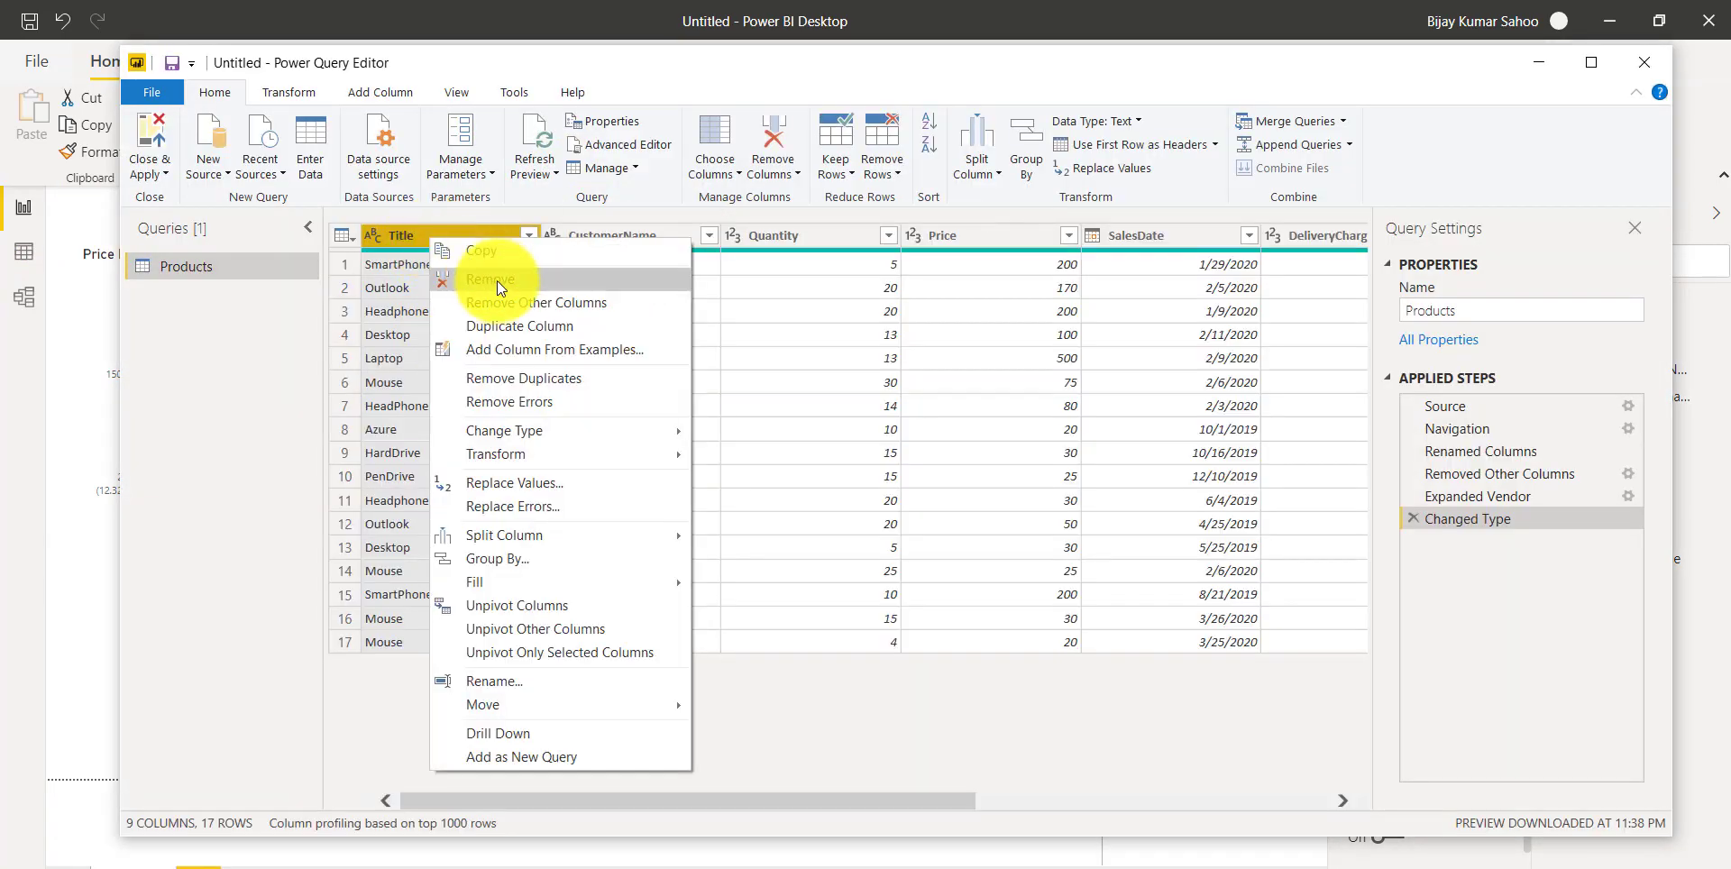
click(507, 682)
text(Pr)
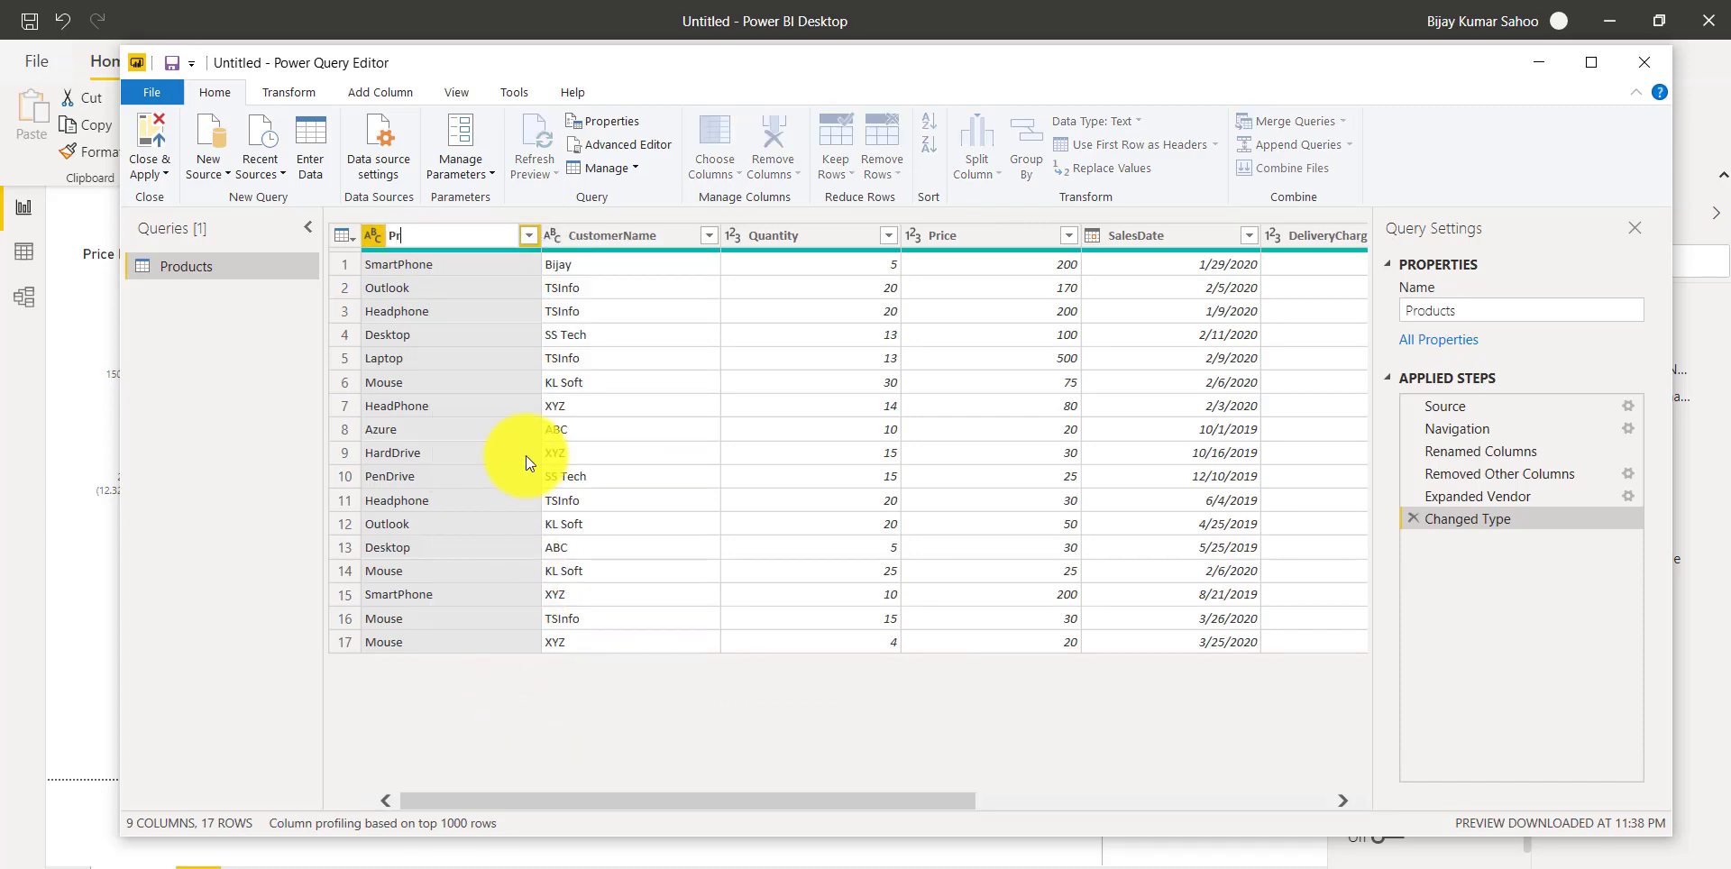
text(oduct Name)
key(Return)
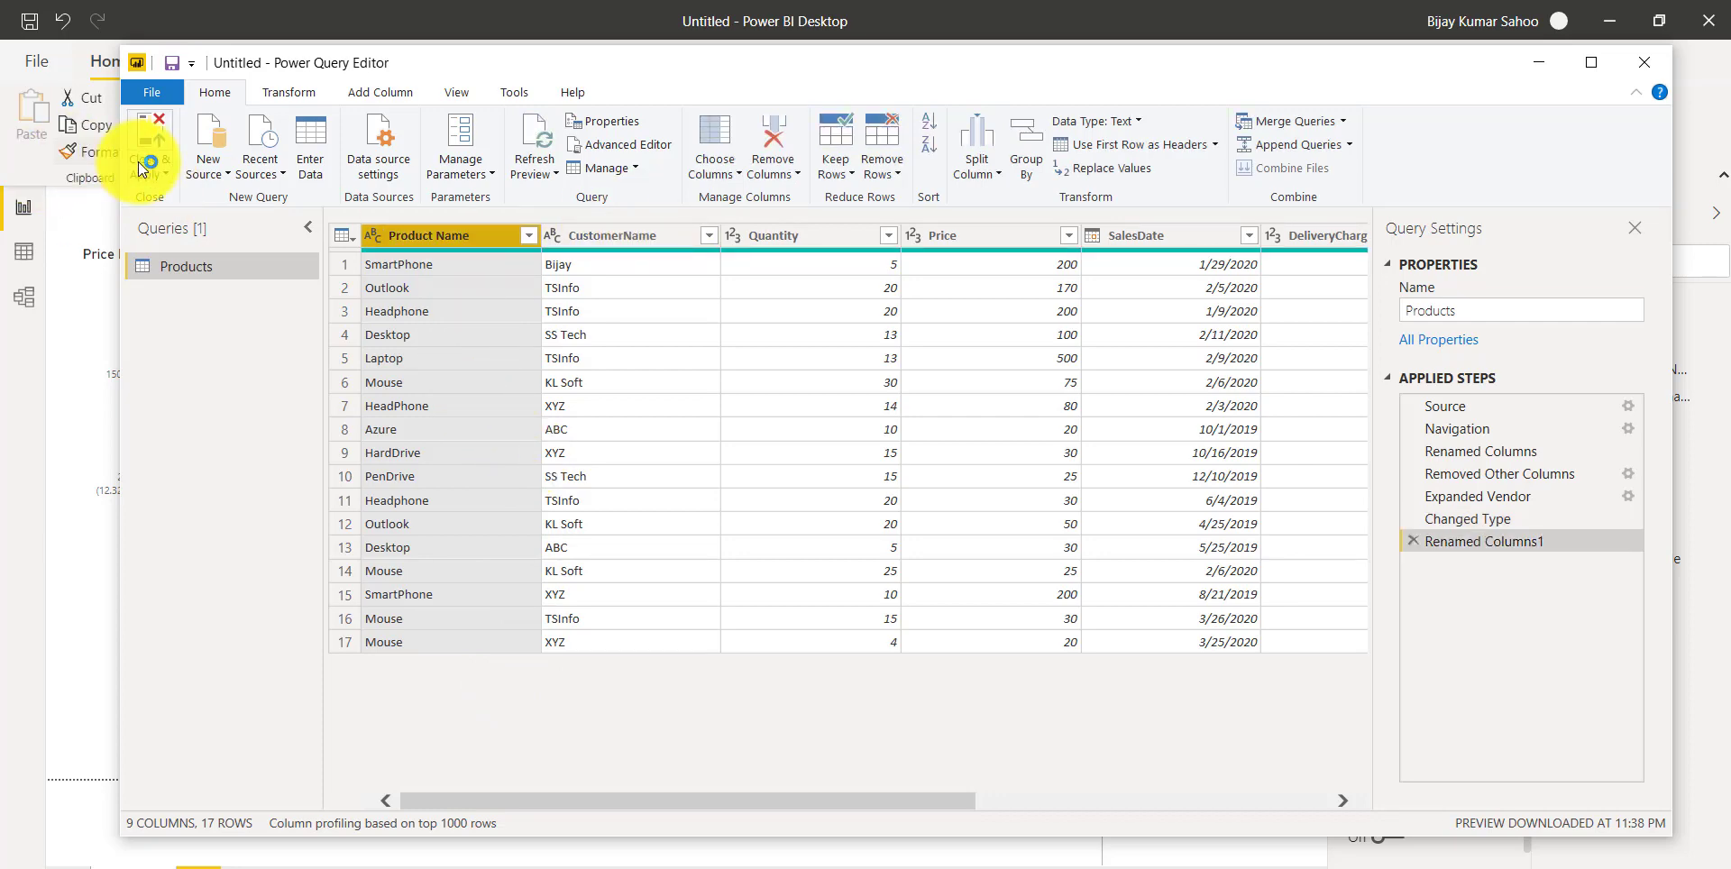
click(147, 171)
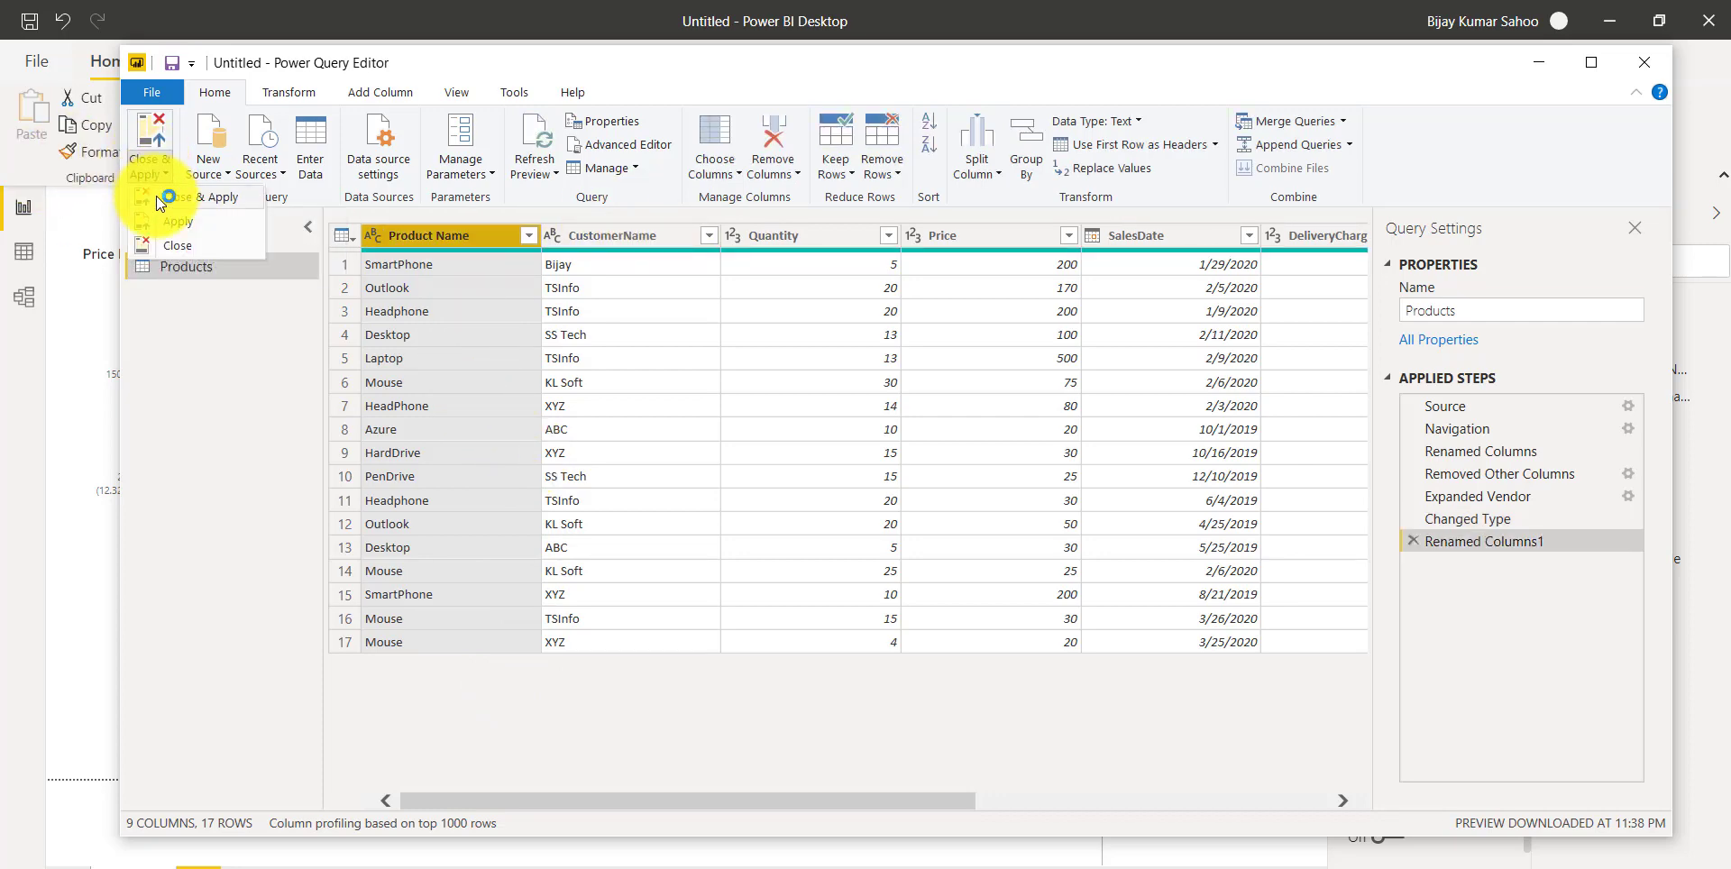
click(155, 196)
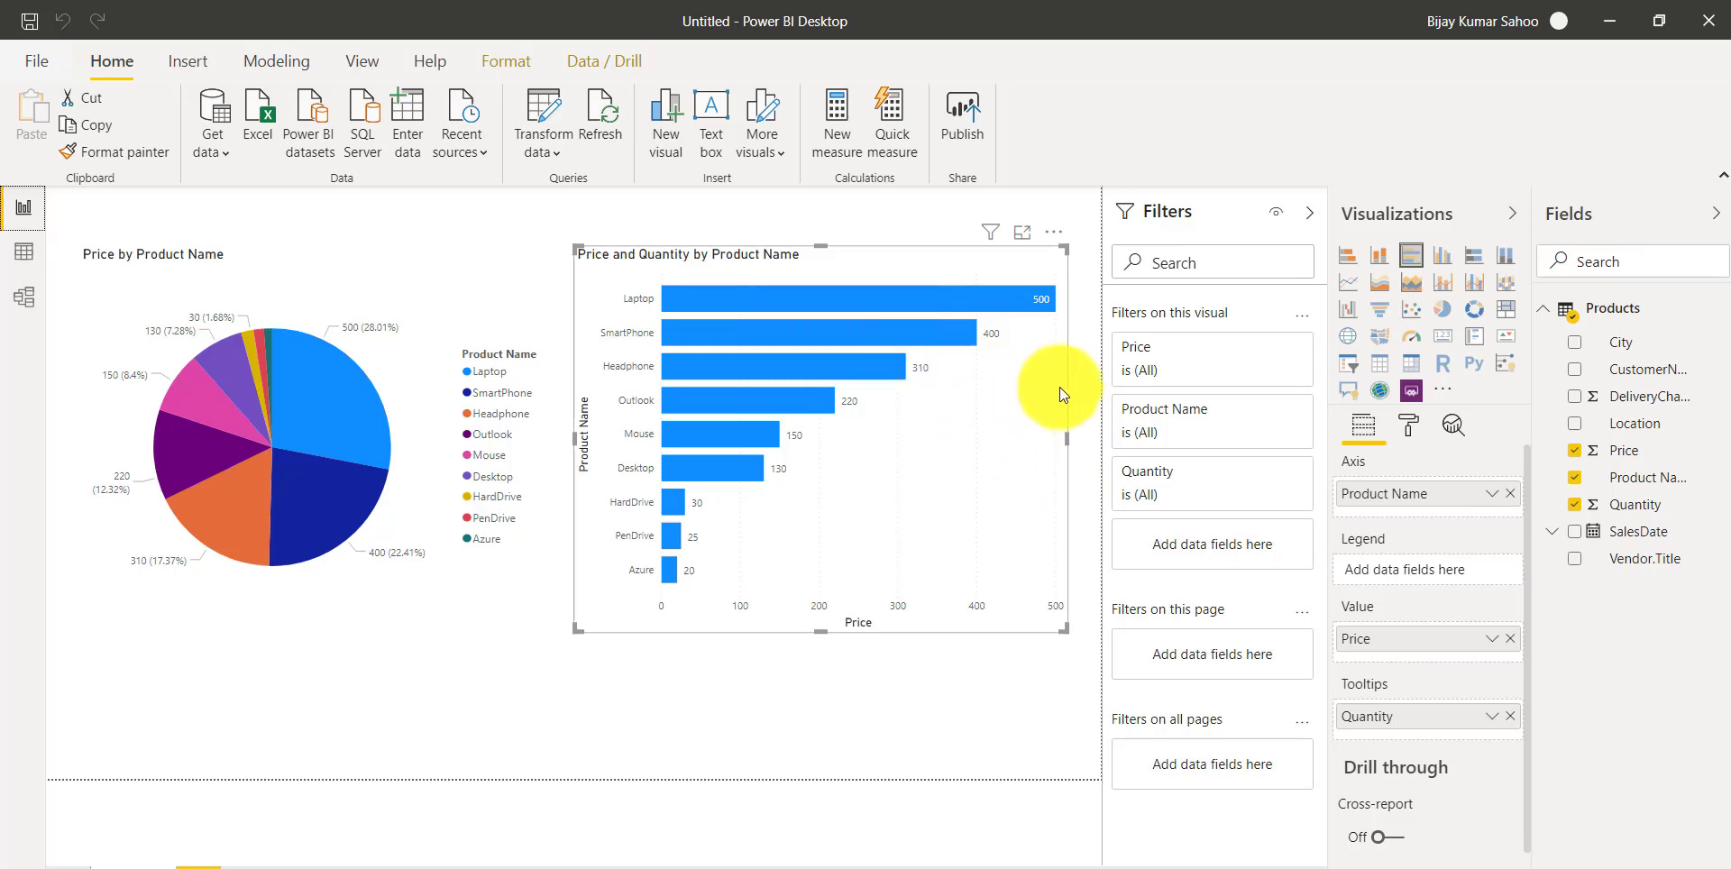
Step: Convert the bar chart to a clustered column chart and move Quantity from its tooltips into its values below Price
click(1443, 260)
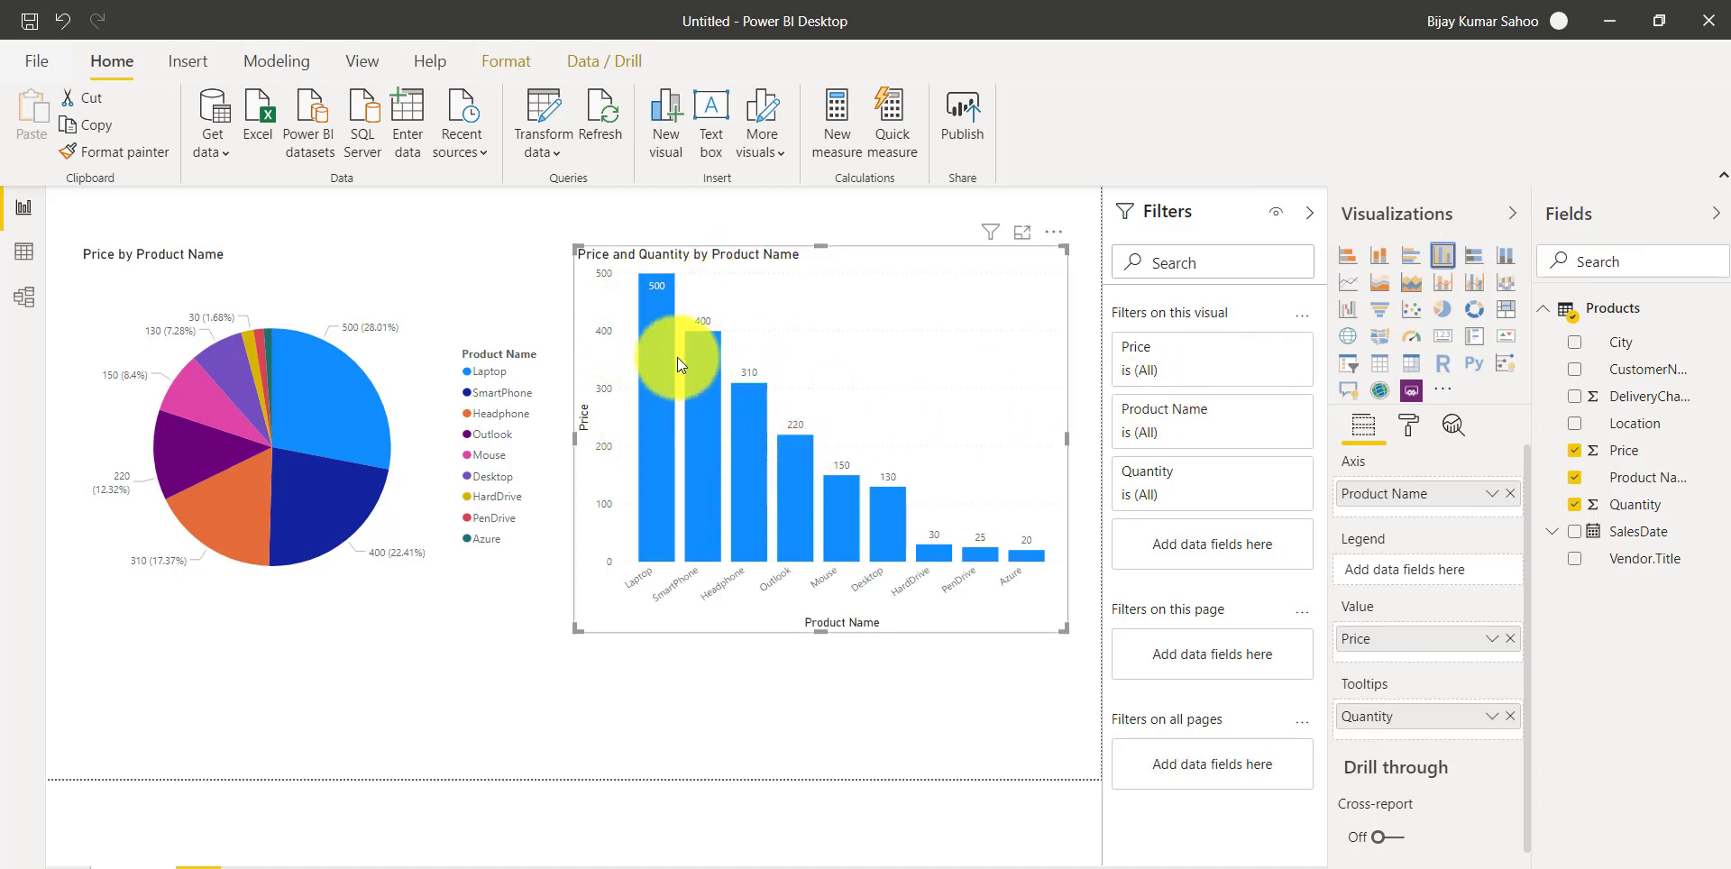
mouse_move(660, 352)
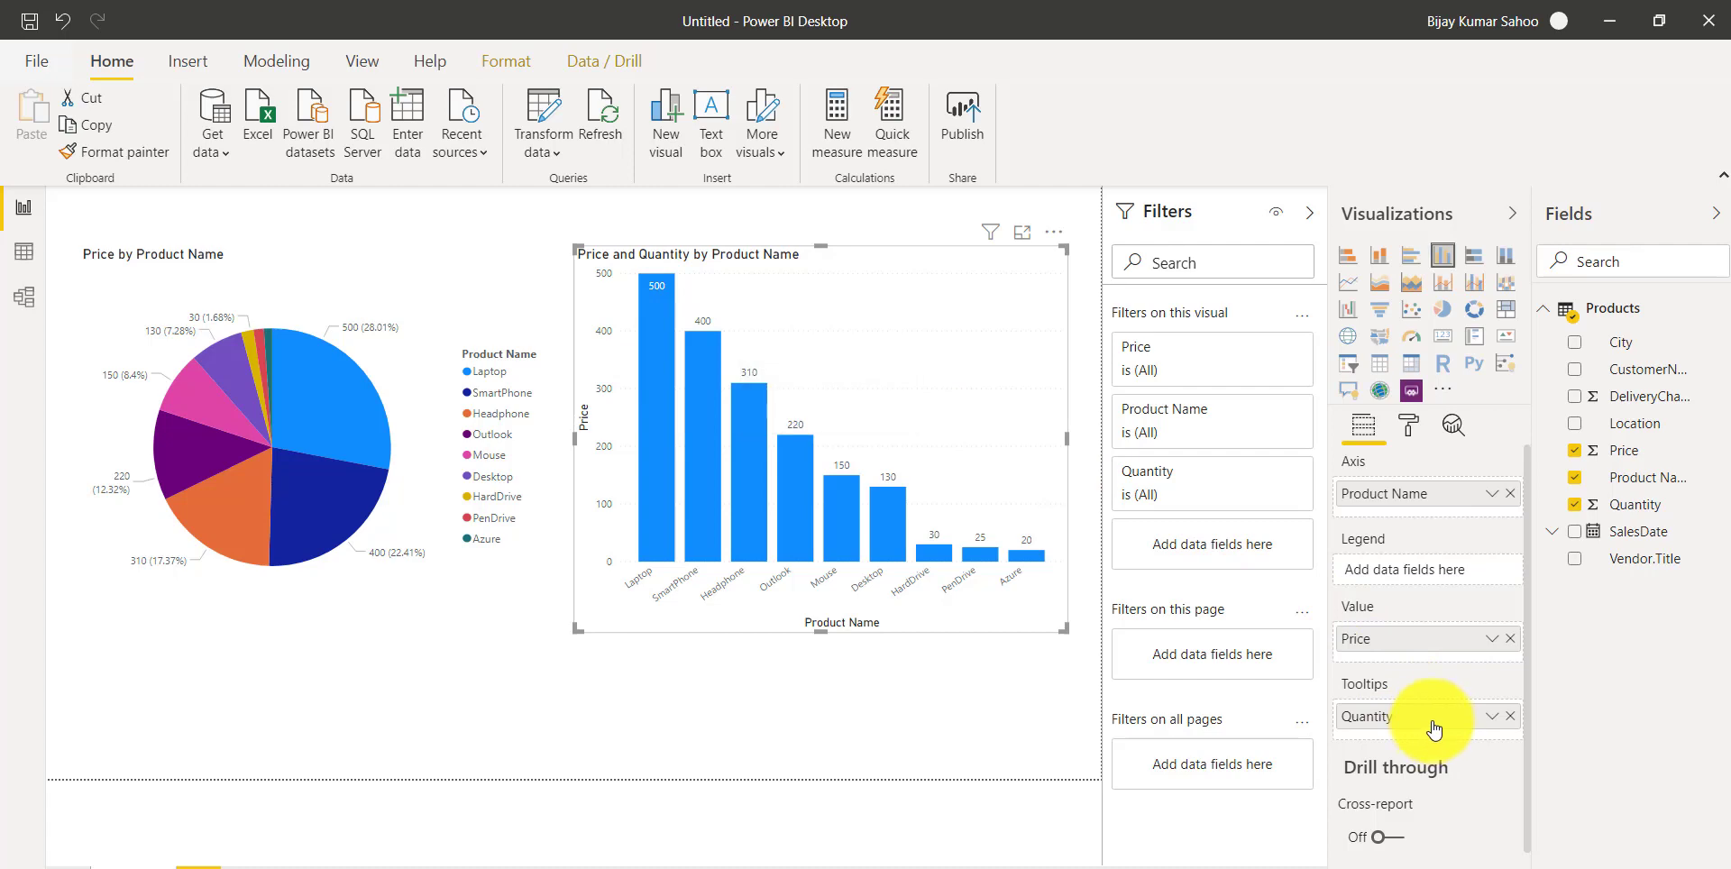
drag(1435, 729, 1437, 664)
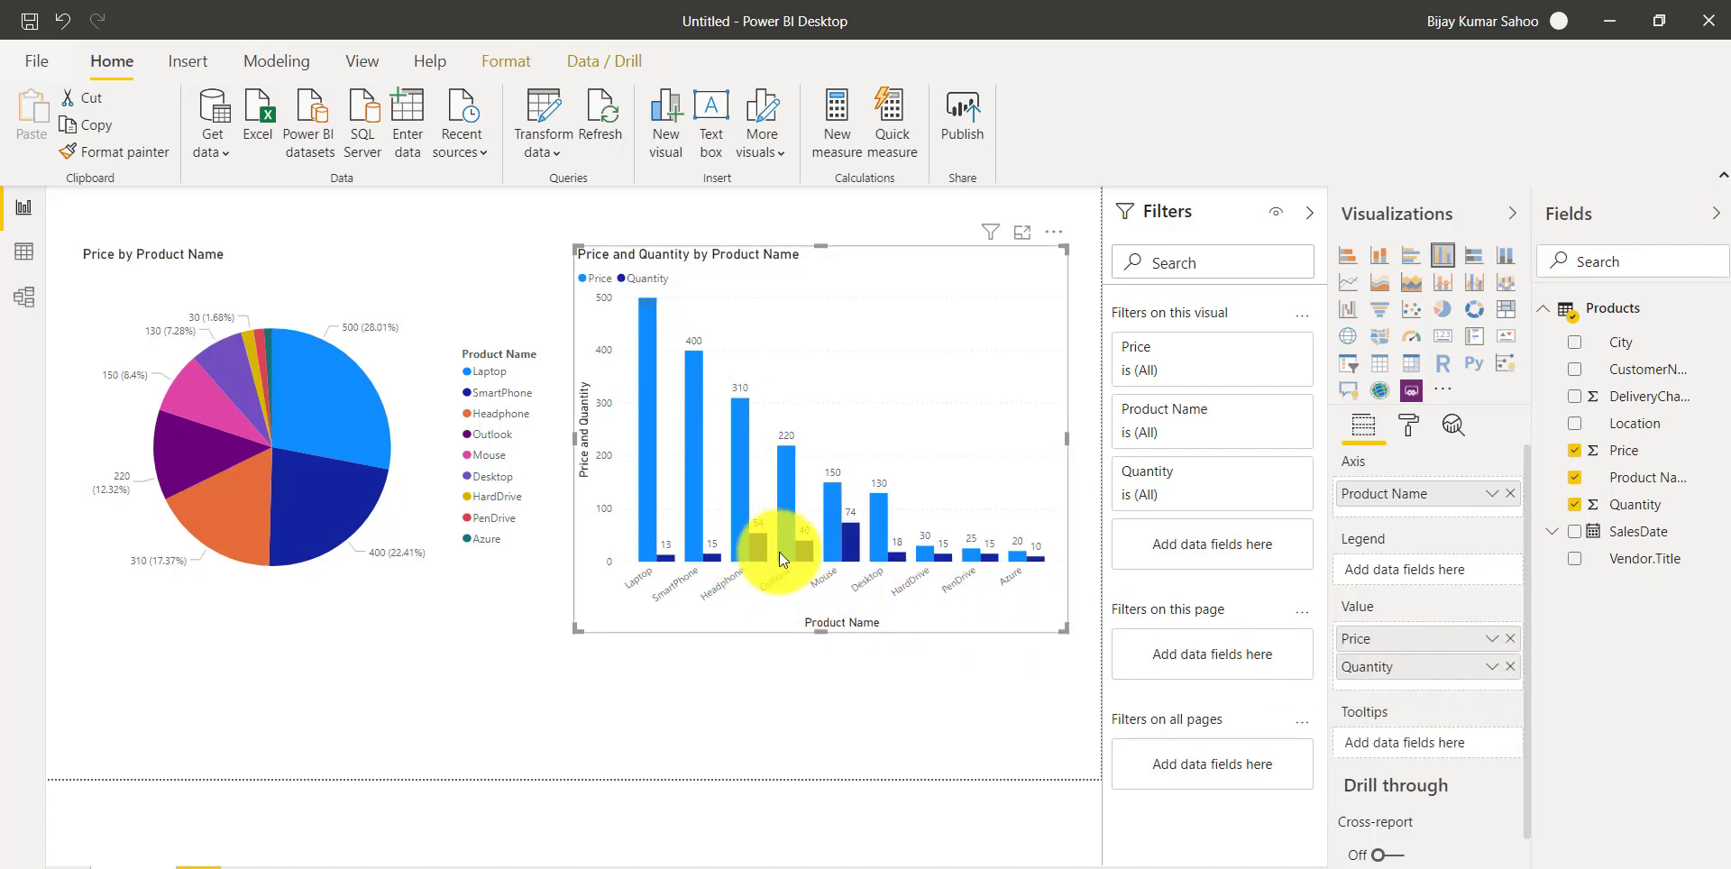
mouse_move(765, 550)
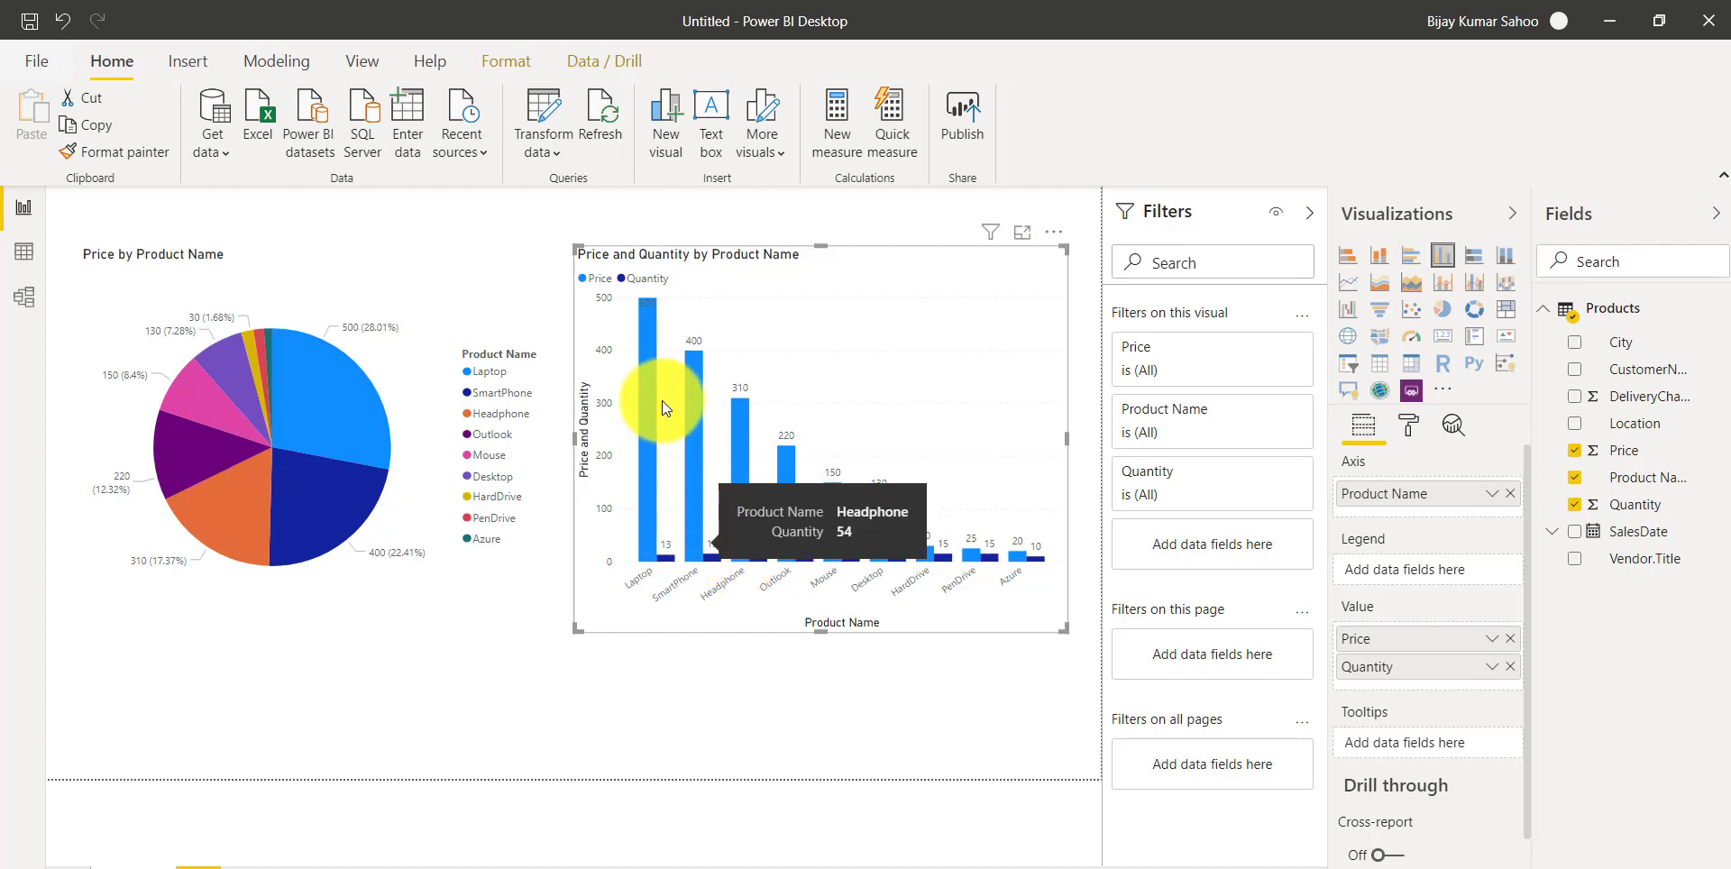
mouse_move(874, 534)
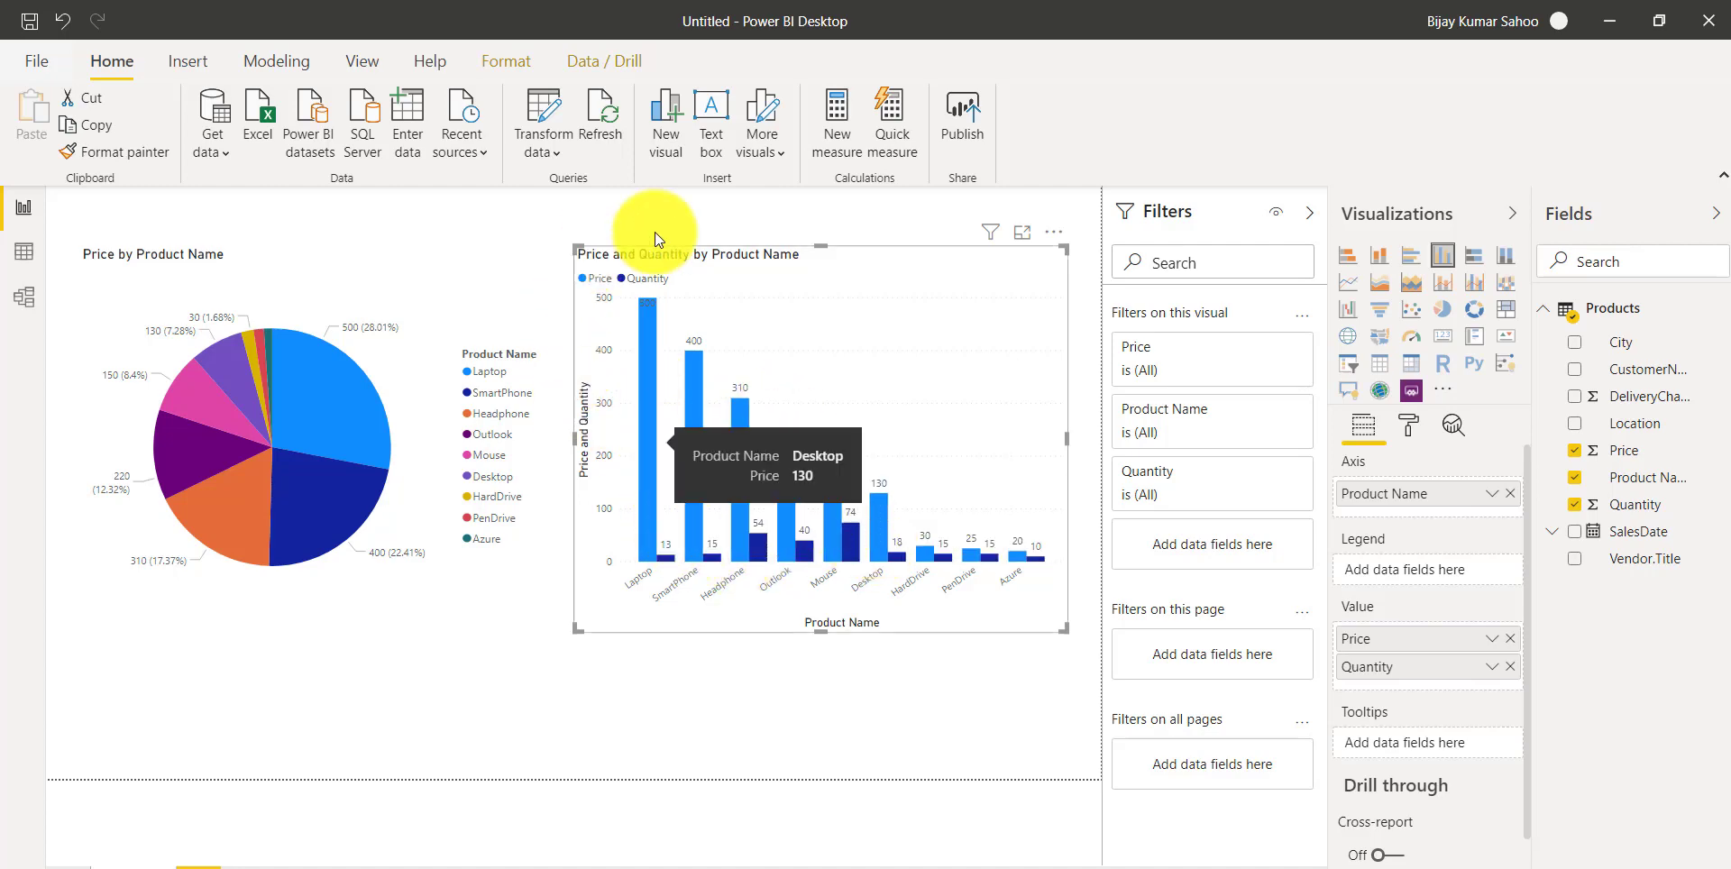